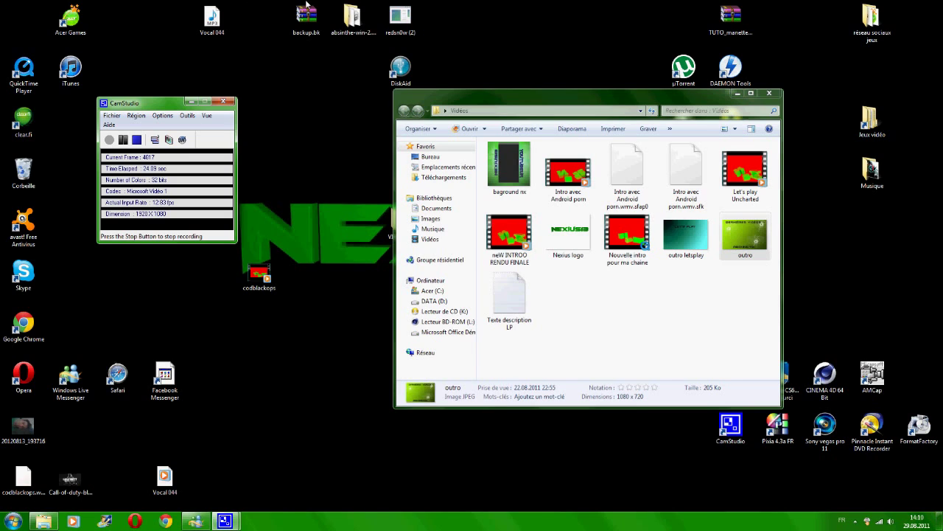
Play the video "Intro avec Android porn", skip ahead to about 9 seconds, and close the player
{"action": "left_click", "coordinate": [589, 175]}
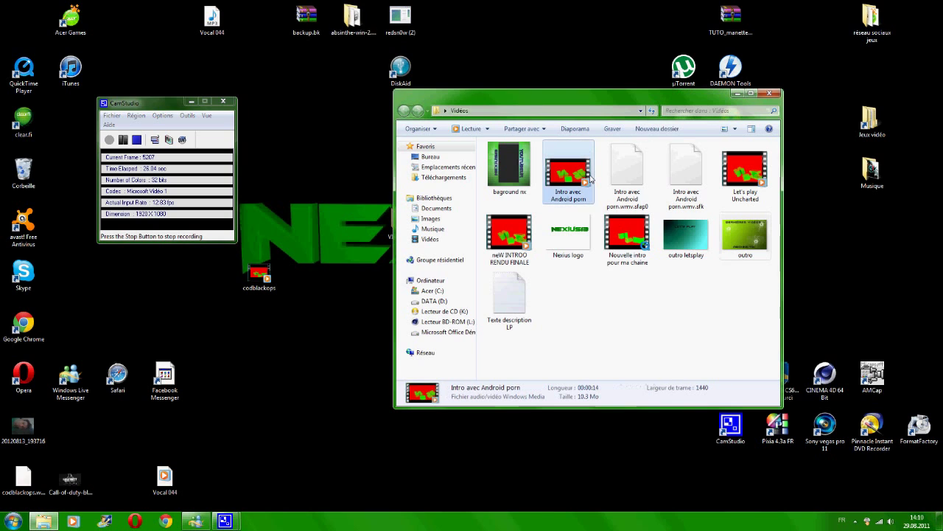
{"action": "double_click", "coordinate": [591, 178]}
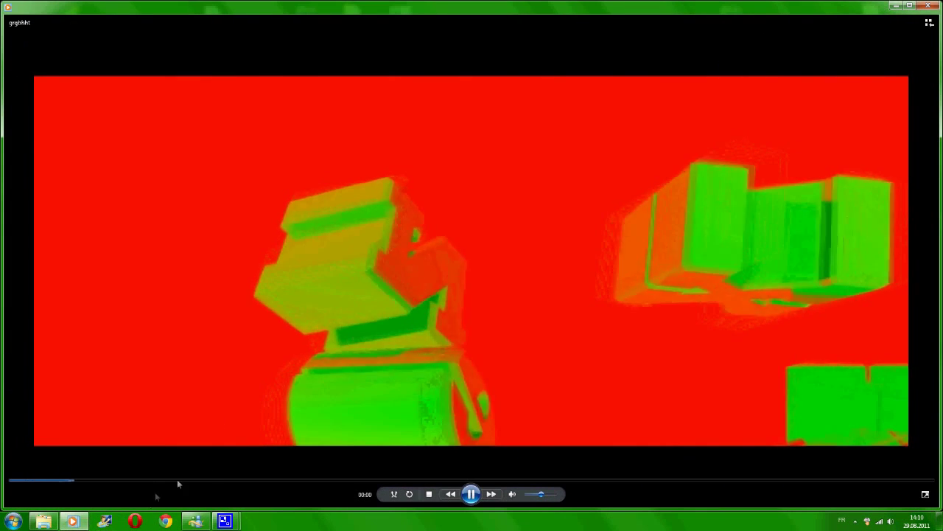
{"action": "left_click", "coordinate": [584, 481]}
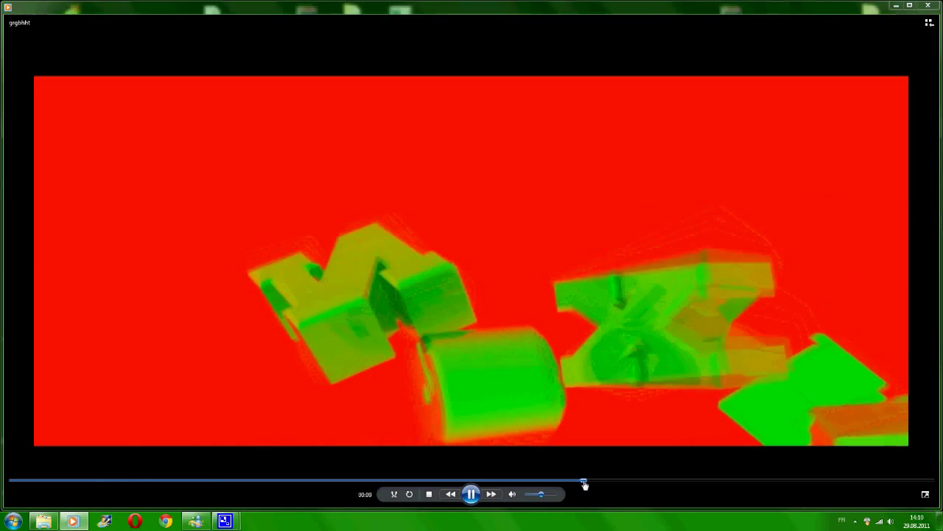
{"action": "key", "text": "alt+F4"}
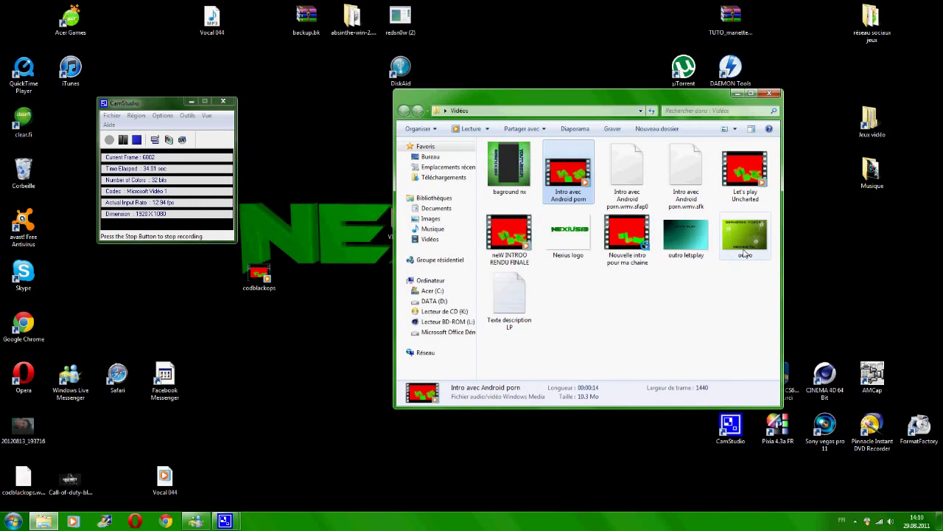
View the finished "outro" image as an example, then close it and minimize the Vidéos folder
{"action": "double_click", "coordinate": [745, 253]}
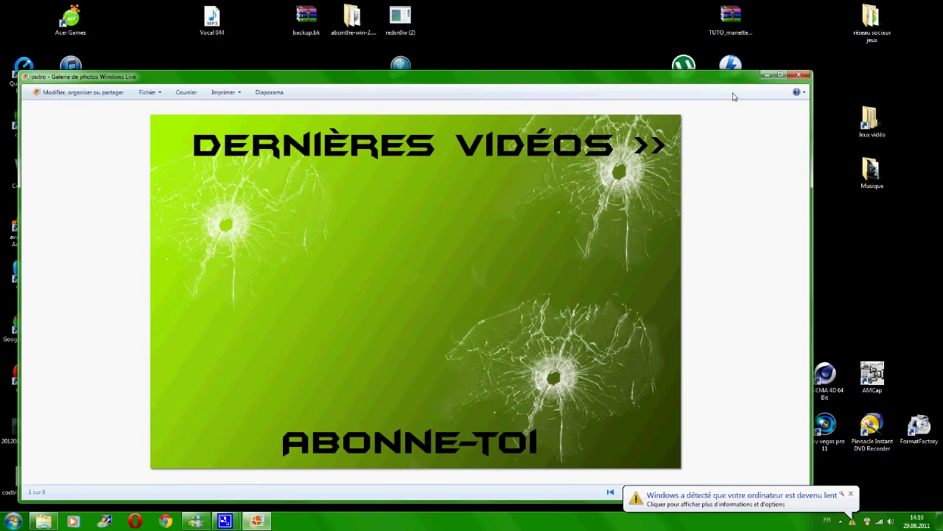
{"action": "left_click", "coordinate": [797, 76]}
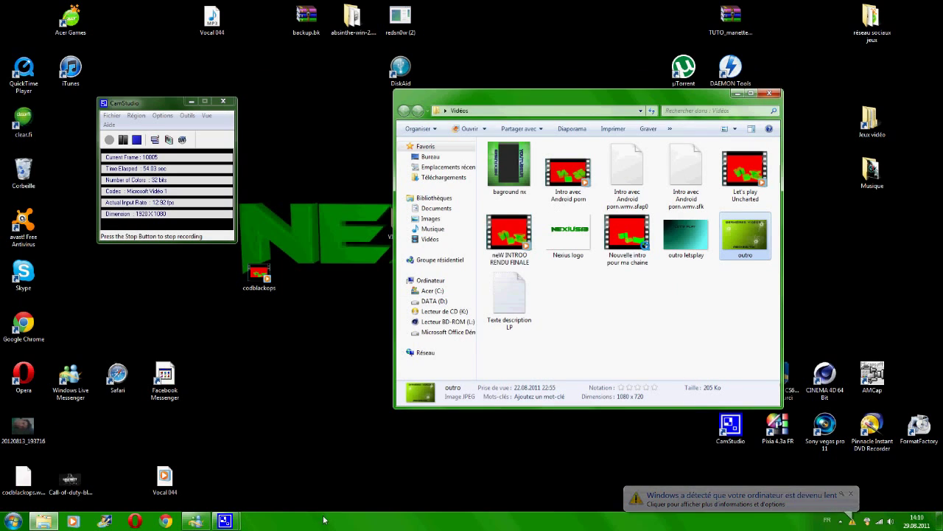
{"action": "left_click", "coordinate": [739, 92]}
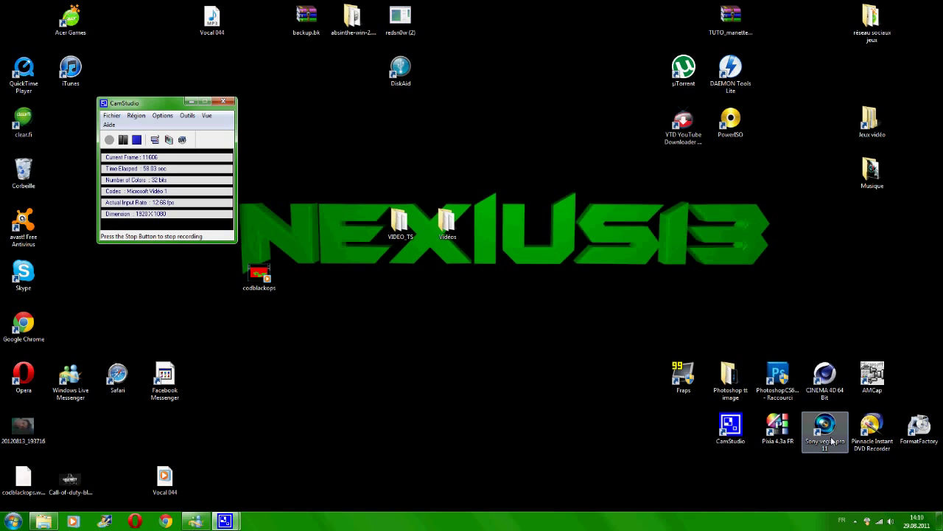
Launch Photoshop CS6 Portable from the desktop and accept restoring the local and backup portable settings
{"action": "left_click", "coordinate": [782, 390]}
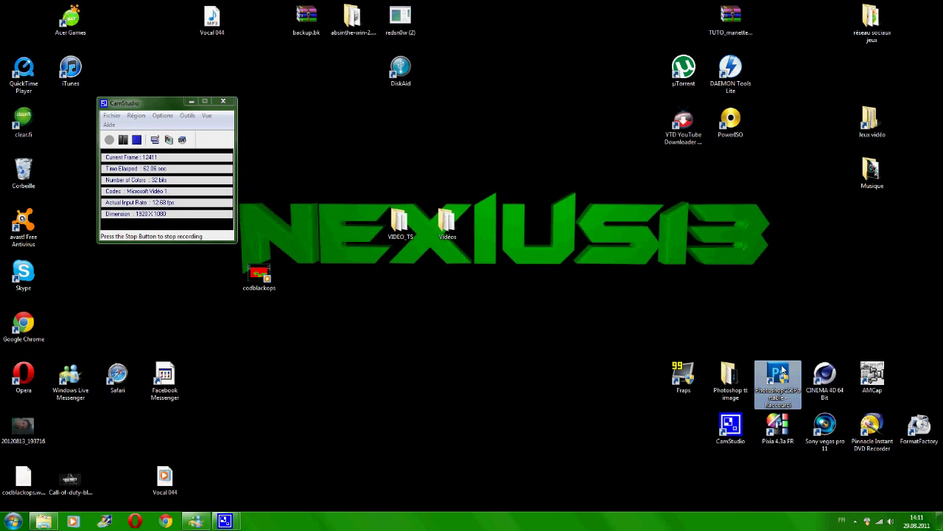
{"action": "double_click", "coordinate": [783, 371]}
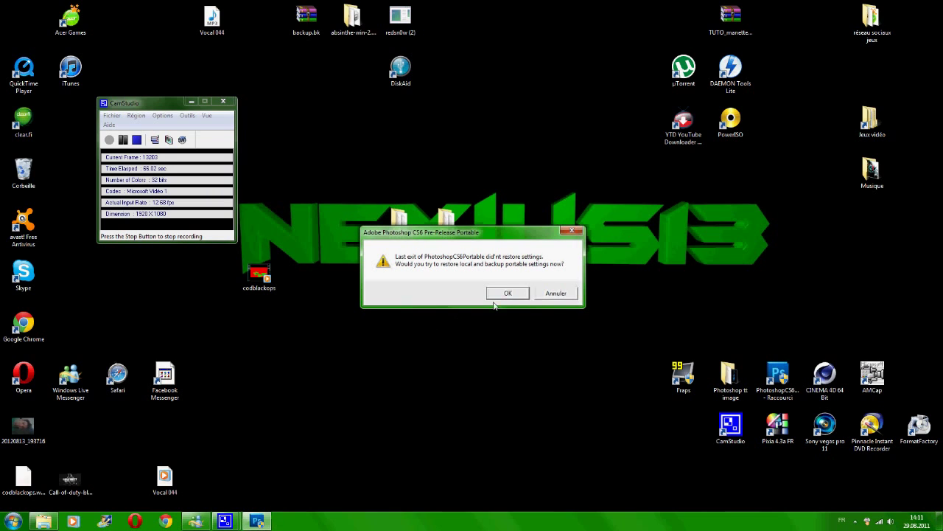
{"action": "left_click", "coordinate": [520, 294]}
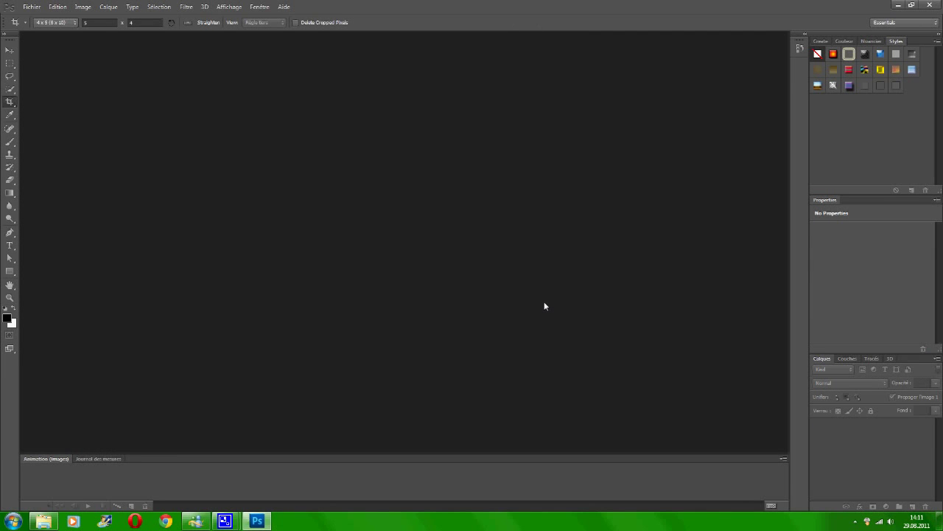
Create a new 1080 x 720 pixel RGB document with a white background, named outro2
{"action": "left_click", "coordinate": [32, 6]}
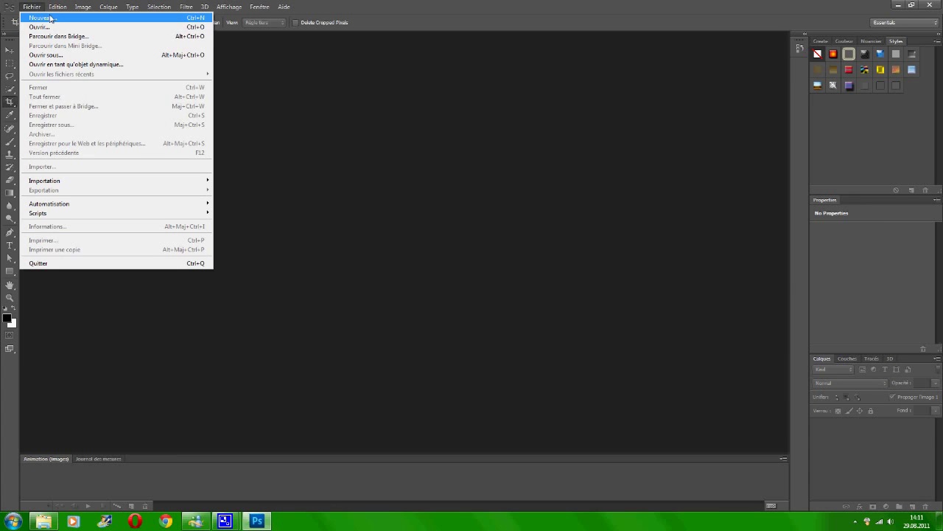
{"action": "left_click", "coordinate": [44, 17]}
{"action": "key", "text": "BackSpace"}
{"action": "left_click", "coordinate": [32, 6]}
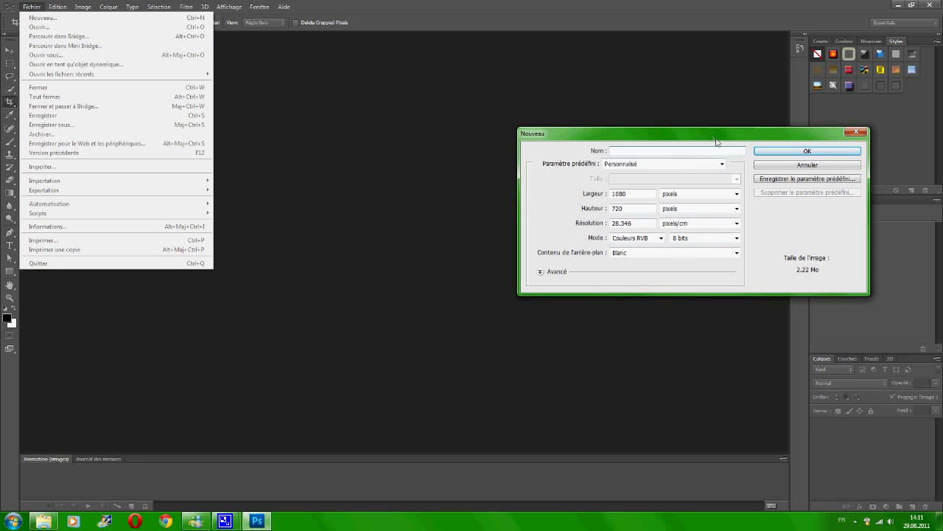
{"action": "type", "text": "ou"}
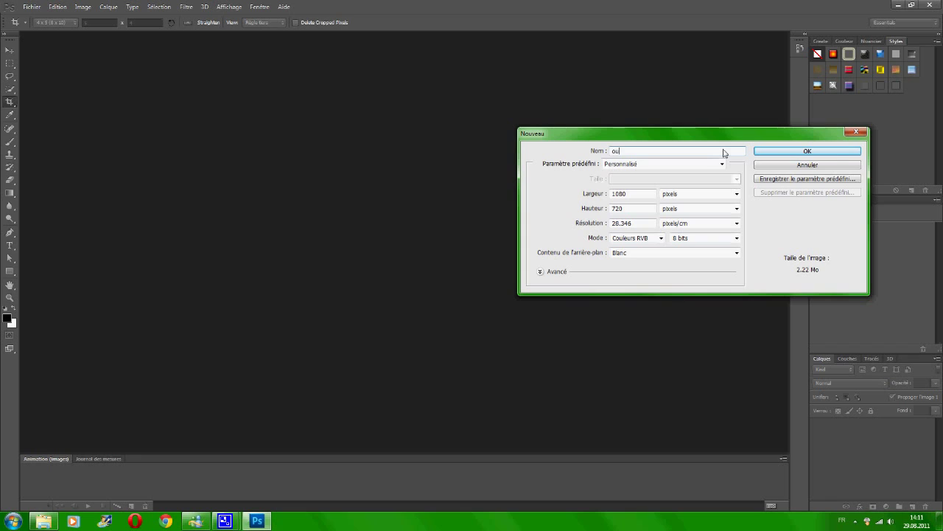
{"action": "type", "text": "tio2"}
{"action": "left_click", "coordinate": [801, 151]}
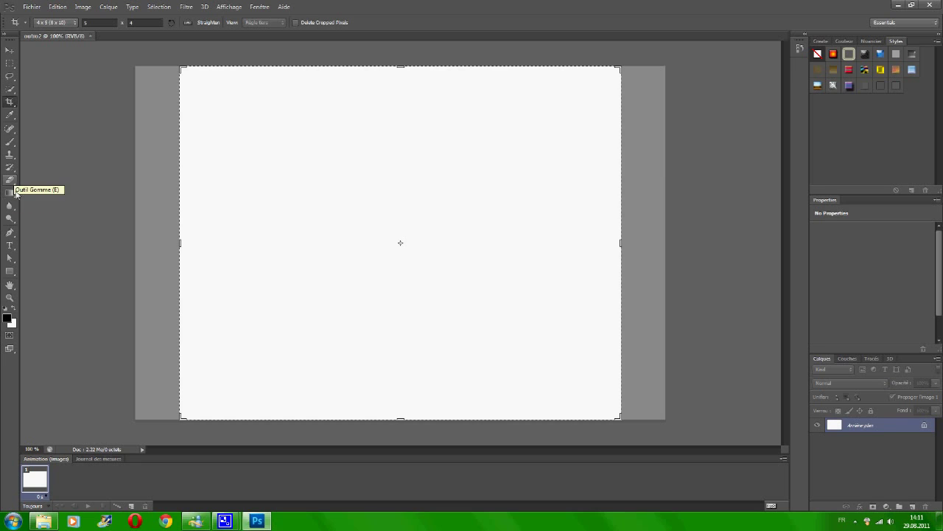
Fill the canvas with the orange-yellow-orange preset as a radial gradient from the upper-left corner to the lower-right corner
{"action": "left_click", "coordinate": [13, 194]}
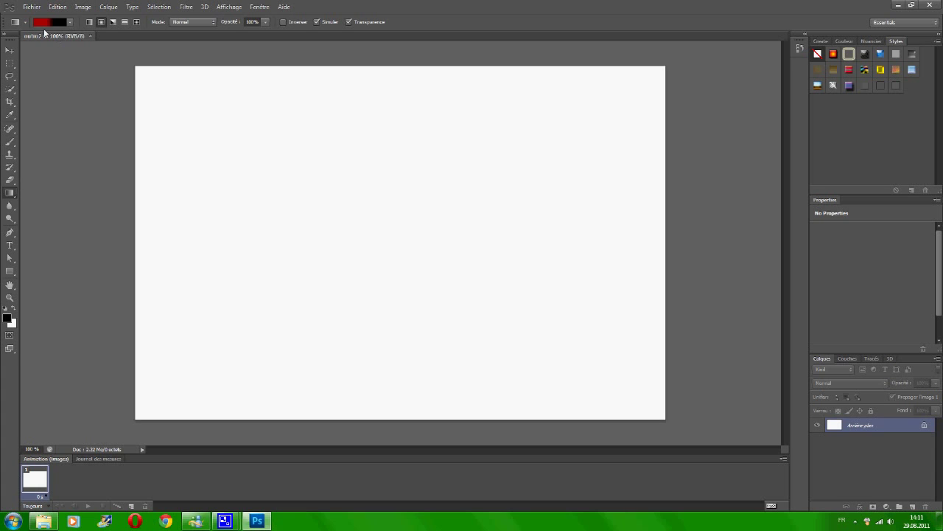
{"action": "left_click", "coordinate": [46, 23]}
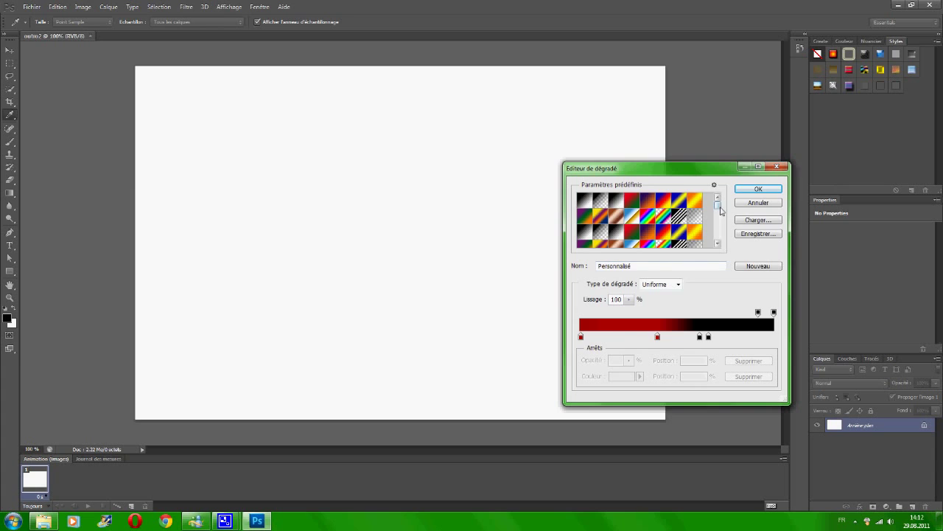
{"action": "left_click_drag", "start_coordinate": [719, 208], "coordinate": [704, 223]}
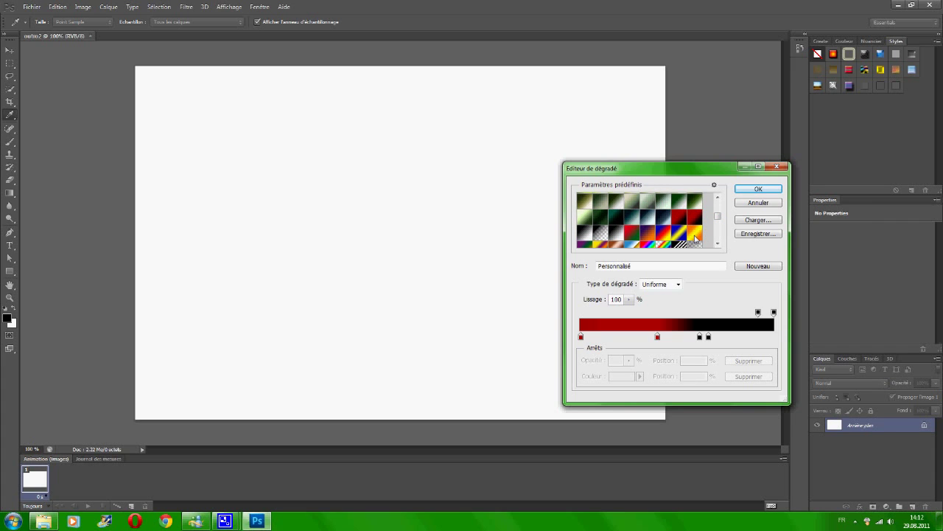
{"action": "scroll", "coordinate": [663, 231], "scroll_direction": "down", "scroll_amount": 1}
{"action": "scroll", "coordinate": [669, 230], "scroll_direction": "down", "scroll_amount": 3}
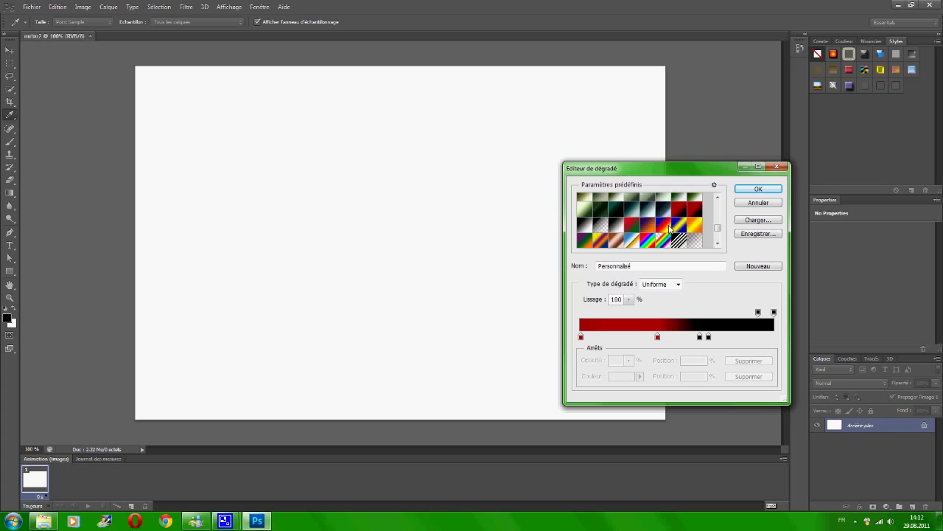
{"action": "scroll", "coordinate": [669, 229], "scroll_direction": "down", "scroll_amount": 2}
{"action": "scroll", "coordinate": [670, 230], "scroll_direction": "down", "scroll_amount": 2}
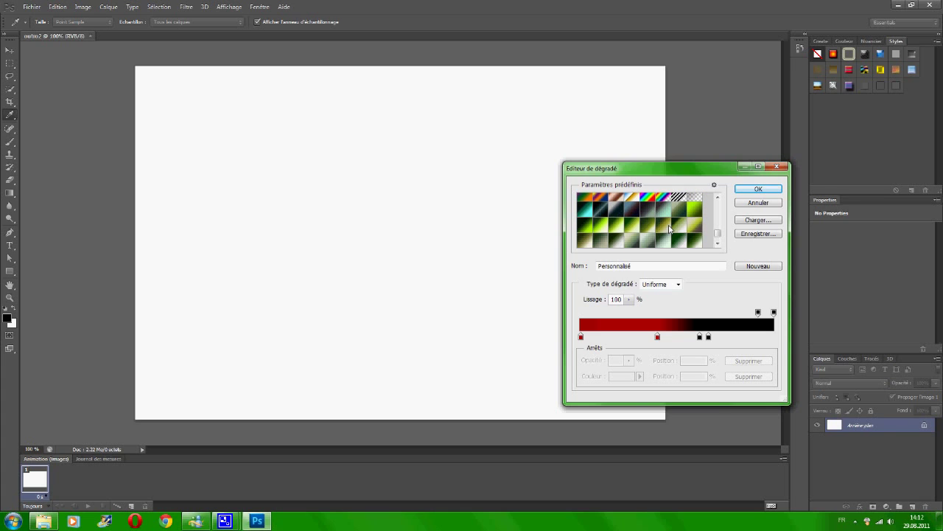
{"action": "scroll", "coordinate": [669, 229], "scroll_direction": "up", "scroll_amount": 3}
{"action": "scroll", "coordinate": [685, 224], "scroll_direction": "down", "scroll_amount": 3}
{"action": "scroll", "coordinate": [705, 219], "scroll_direction": "up", "scroll_amount": 4}
{"action": "scroll", "coordinate": [706, 219], "scroll_direction": "up", "scroll_amount": 1}
{"action": "left_click", "coordinate": [696, 210]}
{"action": "left_click", "coordinate": [758, 189]}
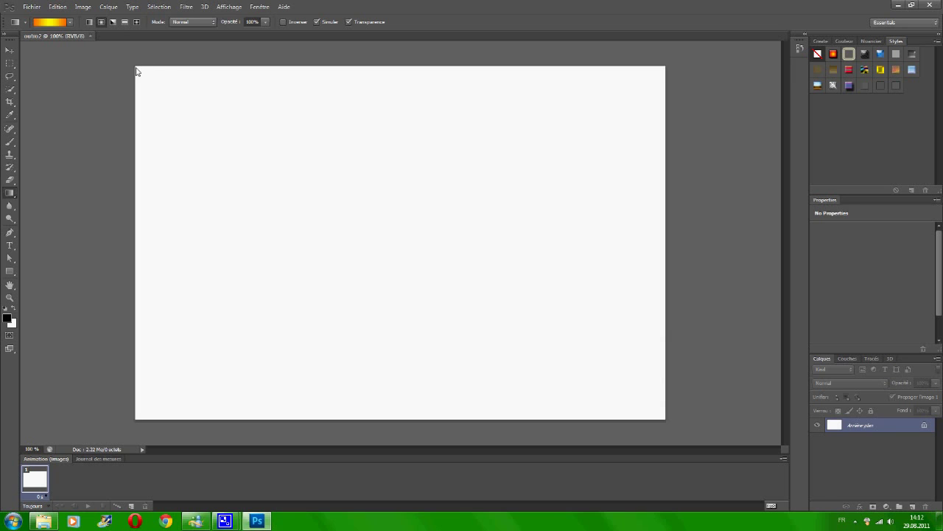
{"action": "left_click_drag", "start_coordinate": [136, 68], "coordinate": [666, 418]}
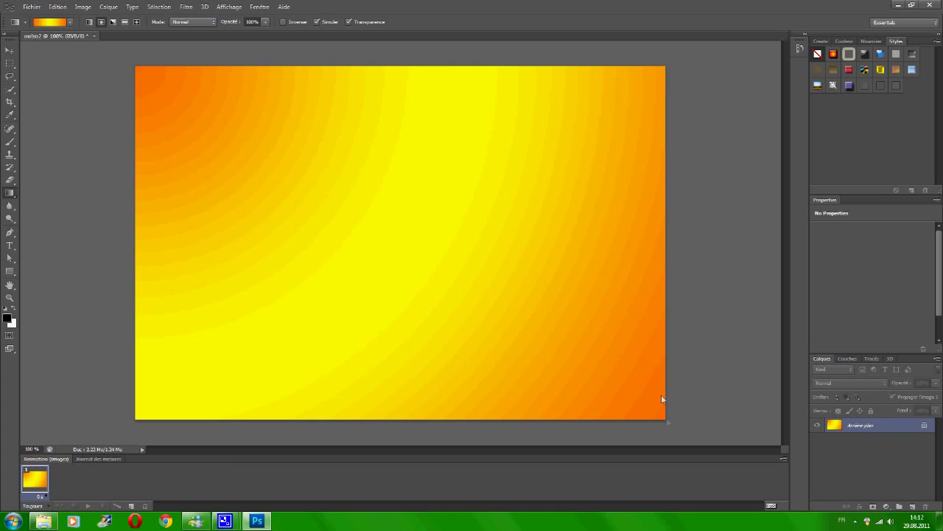
Start a text line near the top of the canvas and set its font size to 72 pt
{"action": "left_click", "coordinate": [10, 250]}
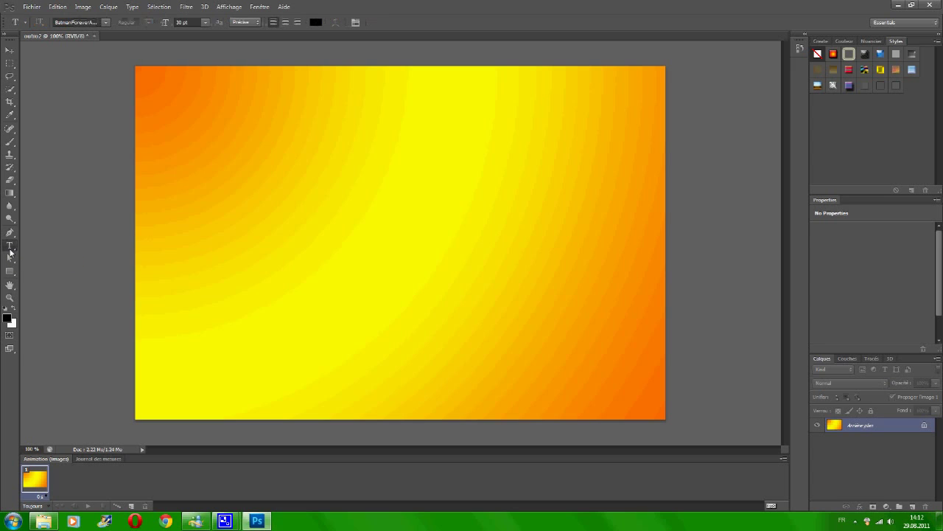
{"action": "left_click", "coordinate": [301, 119]}
{"action": "left_click", "coordinate": [205, 22]}
{"action": "left_click", "coordinate": [198, 189]}
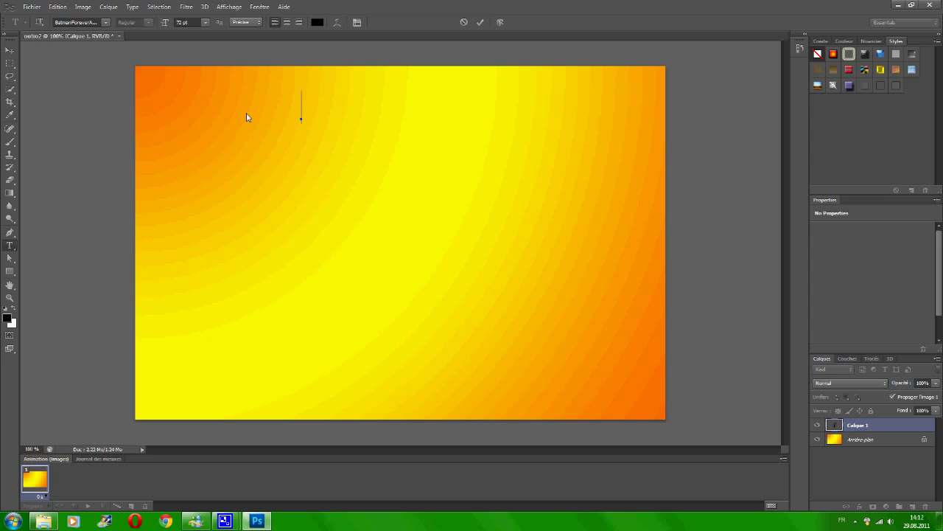
Try out the font with the sample characters ABCD1234!?EKJF and clear them from the text line
{"action": "type", "text": "ABCD"}
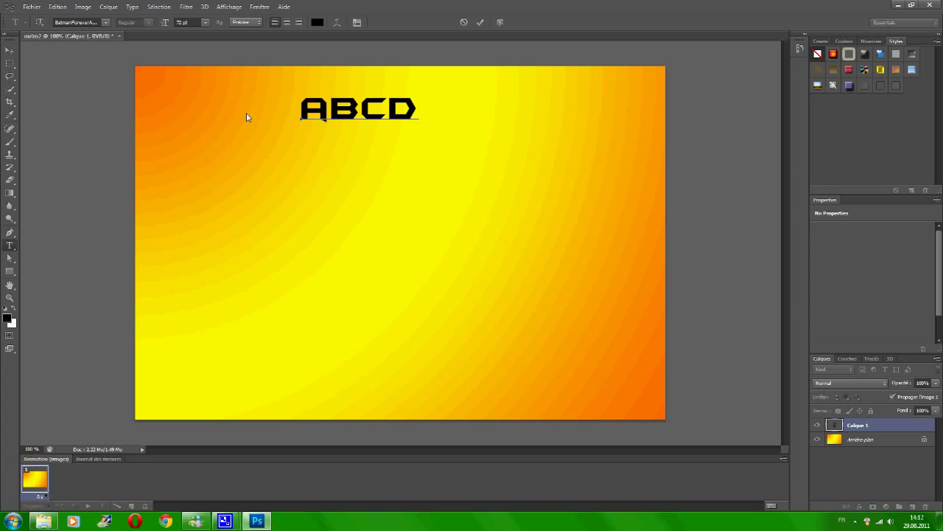
{"action": "type", "text": "1234"}
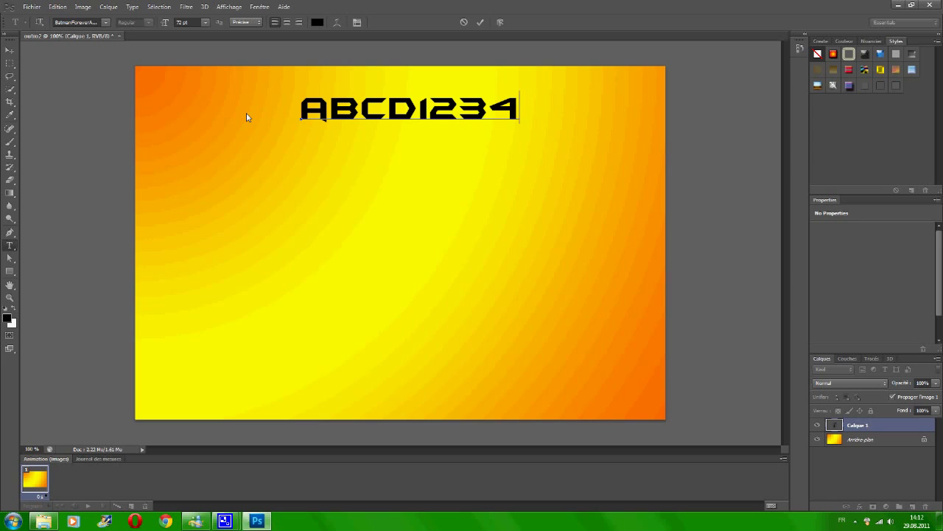
{"action": "type", "text": "!?"}
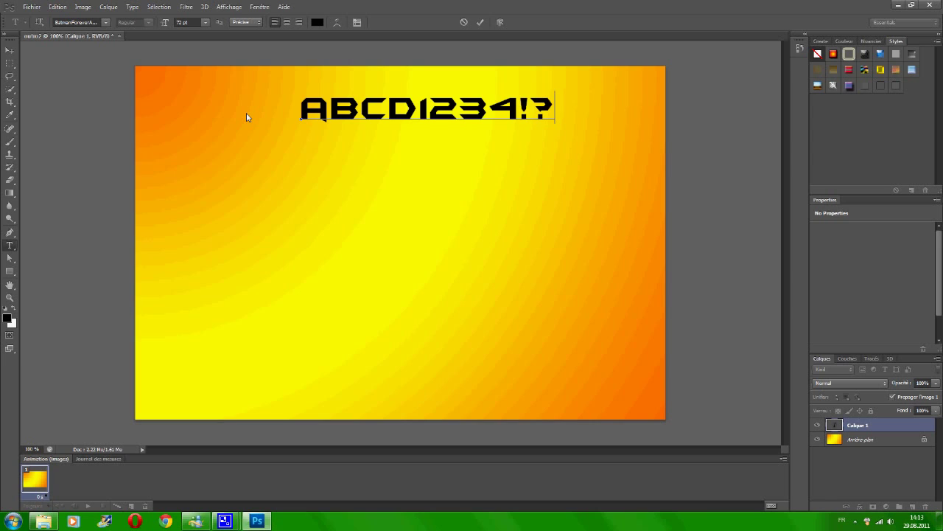
{"action": "type", "text": "EKJF"}
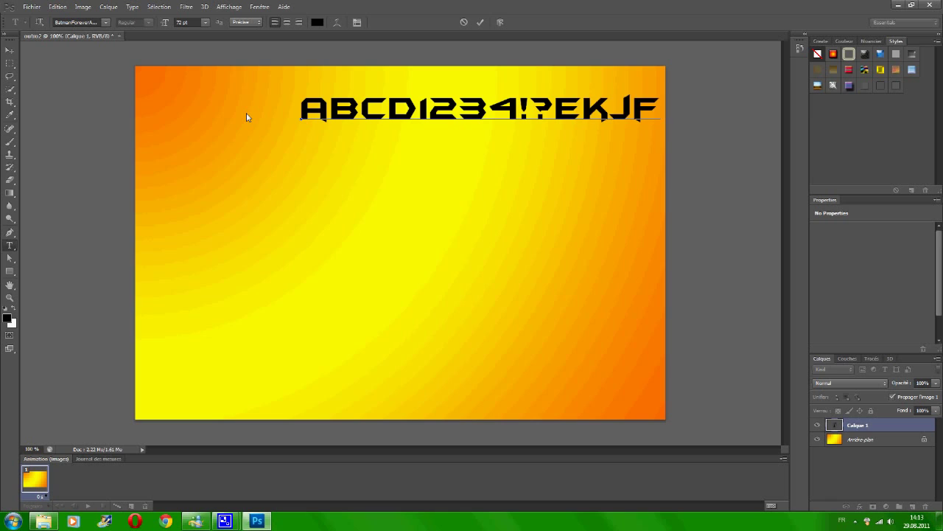
{"action": "key", "text": "BackSpace"}
{"action": "key", "text": "BackSpace"}
{"action": "key", "text": "BackSpace"}
{"action": "key", "text": "BackSpace"}
{"action": "key", "text": "BackSpace"}
{"action": "key", "text": "BackSpace"}
{"action": "key", "text": "BackSpace"}
{"action": "key", "text": "BackSpace"}
{"action": "key", "text": "BackSpace"}
{"action": "key", "text": "BackSpace"}
{"action": "key", "text": "BackSpace"}
{"action": "key", "text": "BackSpace"}
{"action": "key", "text": "BackSpace"}
{"action": "key", "text": "BackSpace"}
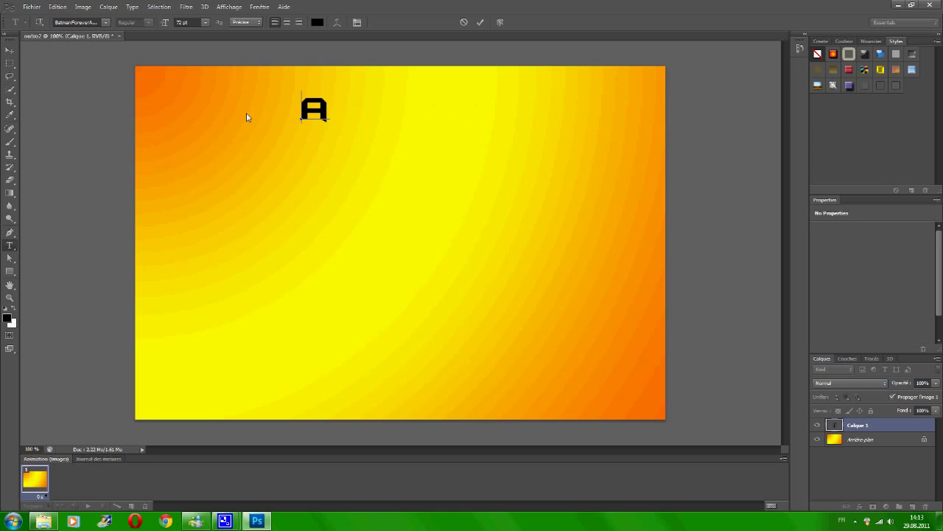
Write the heading "DÈRNIÈRES VIDÉOS" and move it so it fits centred along the top of the canvas
{"action": "type", "text": "DÈ"}
{"action": "key", "text": "BackSpace"}
{"action": "type", "text": "É"}
{"action": "key", "text": "BackSpace"}
{"action": "type", "text": "ÈR"}
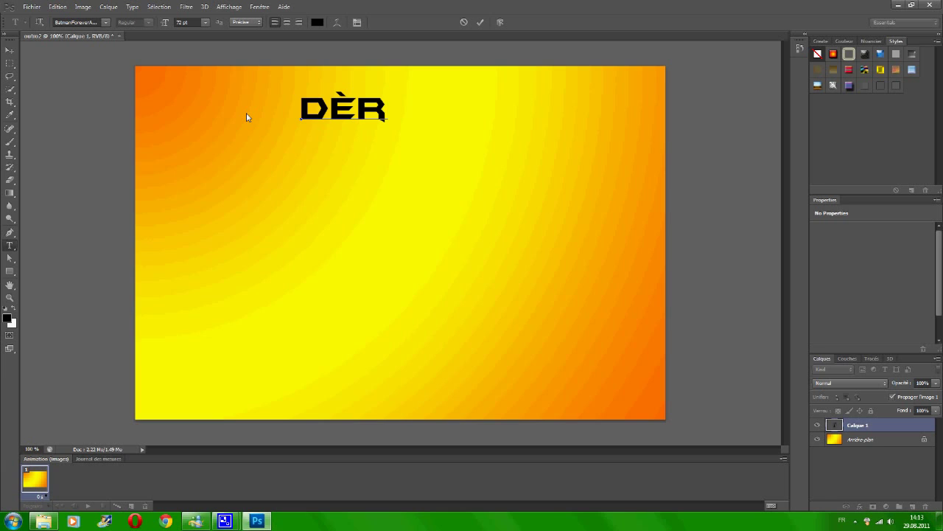
{"action": "type", "text": "NI"}
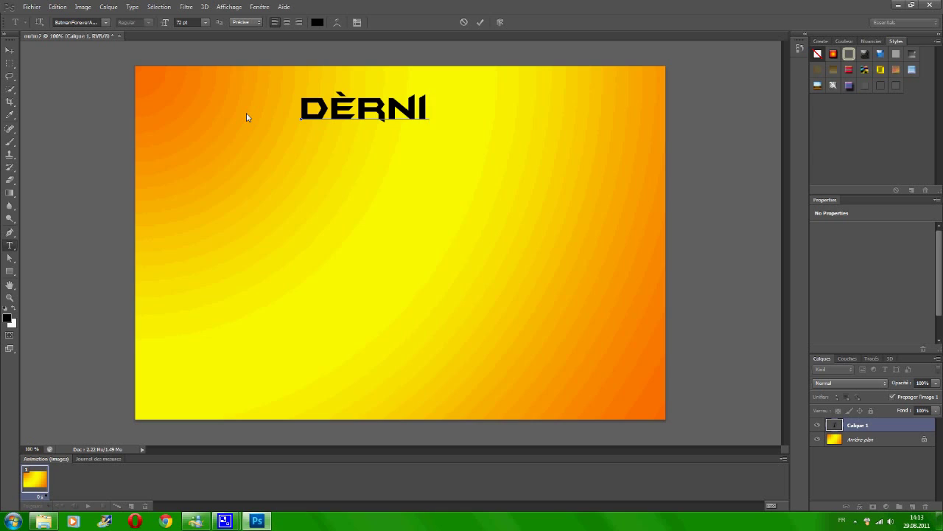
{"action": "type", "text": "ÈRES VIDÉO"}
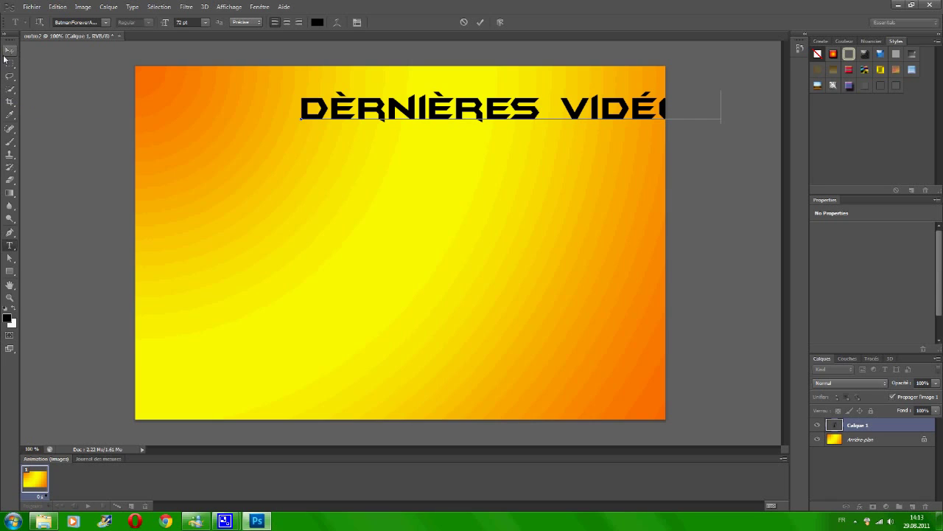
{"action": "left_click", "coordinate": [8, 53]}
{"action": "left_click_drag", "start_coordinate": [471, 110], "coordinate": [376, 102]}
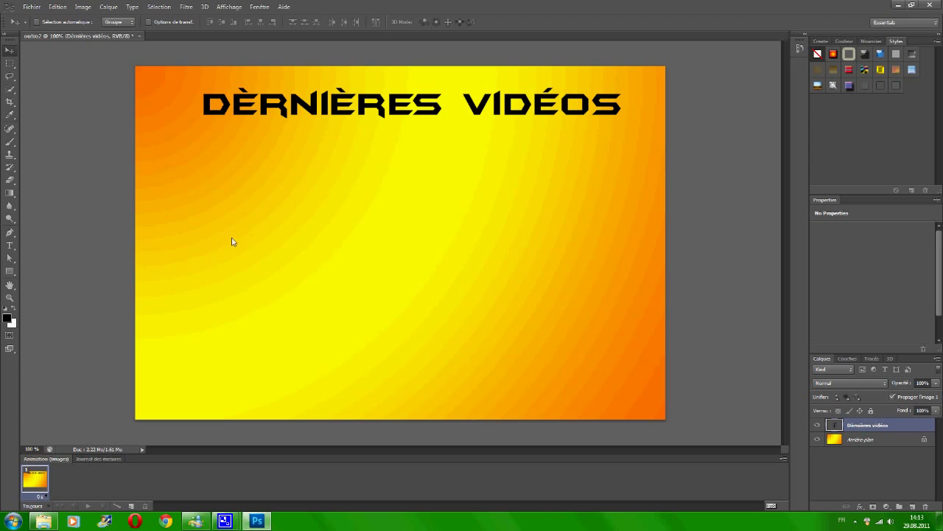
Start a text line near the bottom of the canvas, try the wording "ABONNE TOI ET" and clear it
{"action": "left_click", "coordinate": [9, 245]}
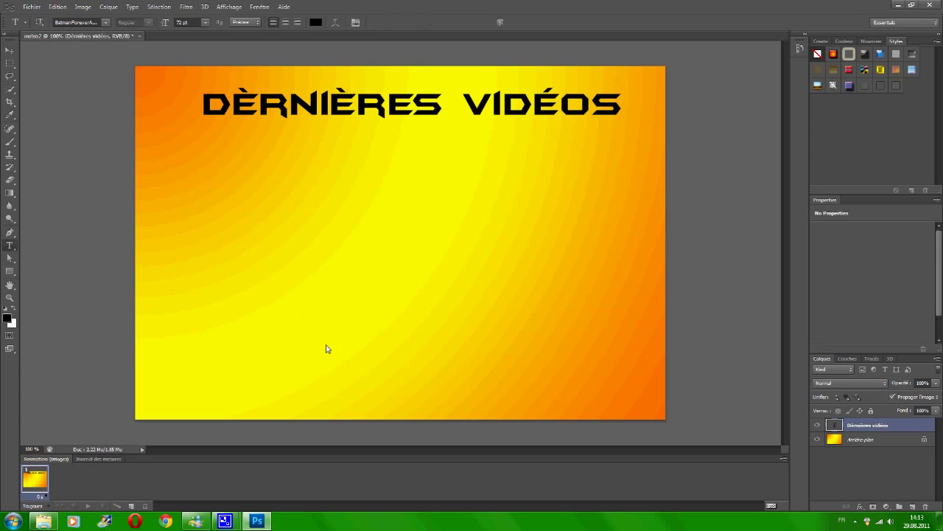
{"action": "left_click", "coordinate": [336, 370]}
{"action": "type", "text": "ABONNE TOI"}
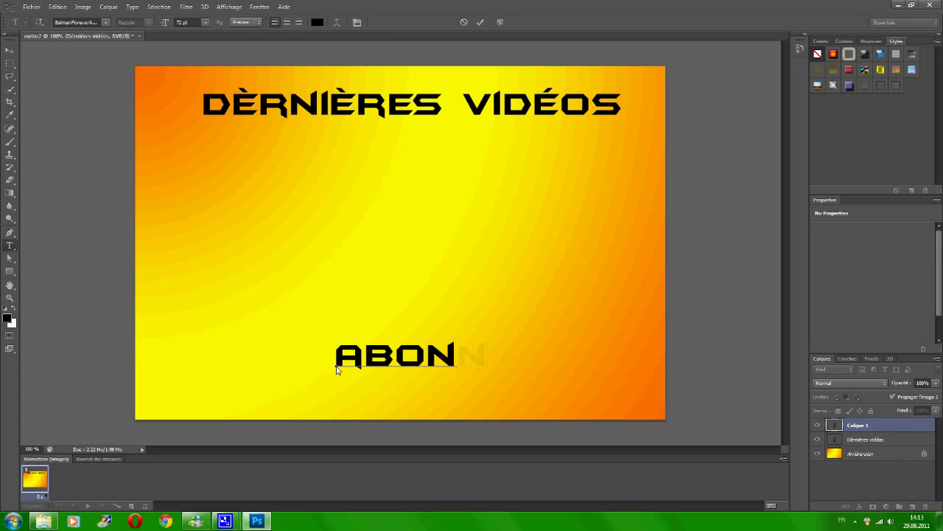
{"action": "type", "text": " ET"}
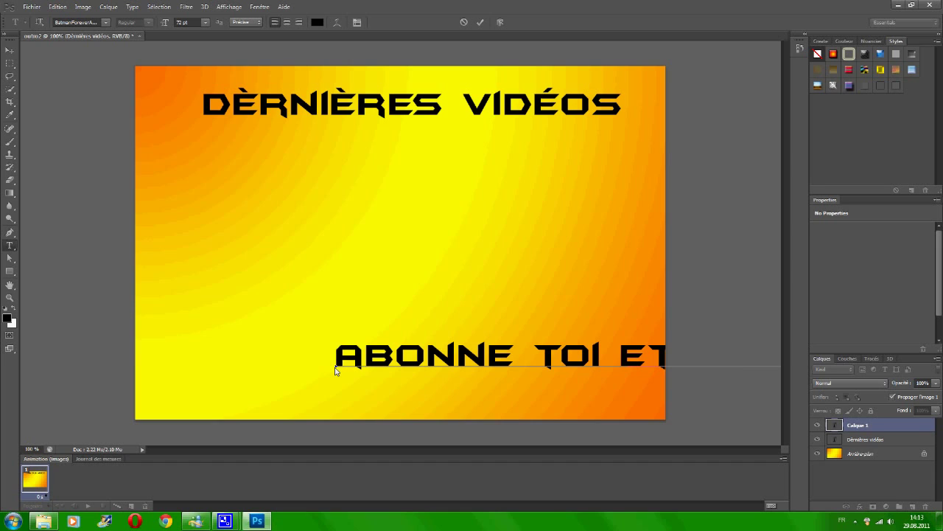
{"action": "key", "text": "BackSpace"}
{"action": "key", "text": "BackSpace"}
{"action": "key", "text": "BackSpace"}
{"action": "key", "text": "BackSpace"}
{"action": "key", "text": "BackSpace"}
{"action": "key", "text": "BackSpace"}
{"action": "key", "text": "BackSpace"}
{"action": "key", "text": "BackSpace"}
{"action": "key", "text": "BackSpace"}
{"action": "key", "text": "BackSpace"}
{"action": "key", "text": "BackSpace"}
{"action": "key", "text": "BackSpace"}
{"action": "key", "text": "BackSpace"}
{"action": "key", "text": "BackSpace"}
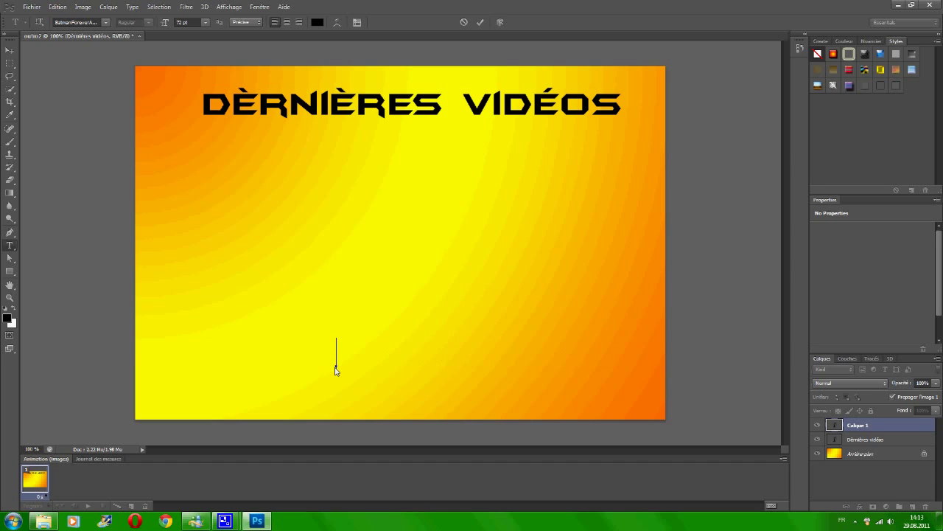
Write "ABONNE-TOI:)" on the lower text line and move it so it sits centred near the bottom of the canvas
{"action": "type", "text": "ABONNETOI"}
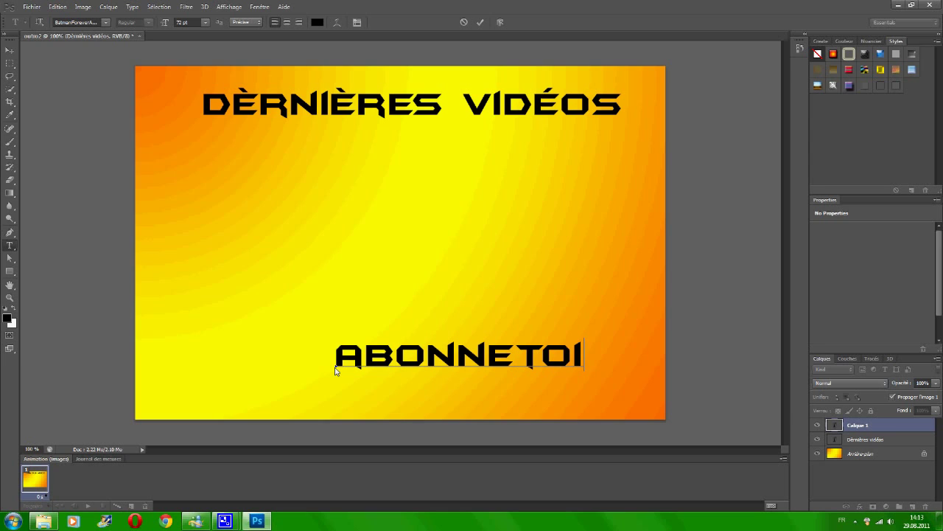
{"action": "key", "text": "BackSpace"}
{"action": "key", "text": "BackSpace"}
{"action": "key", "text": "BackSpace"}
{"action": "type", "text": "-TOI"}
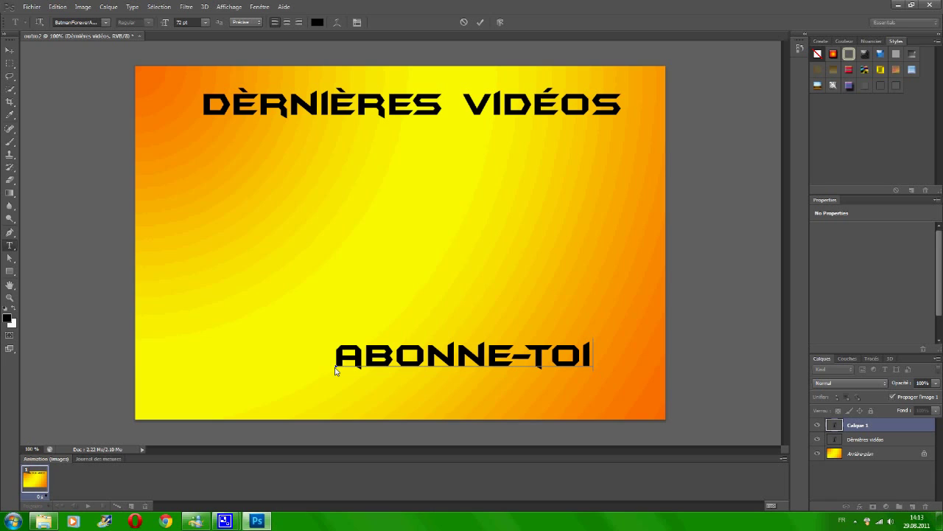
{"action": "type", "text": ":)"}
{"action": "left_click", "coordinate": [10, 49]}
{"action": "left_click_drag", "start_coordinate": [448, 354], "coordinate": [380, 359]}
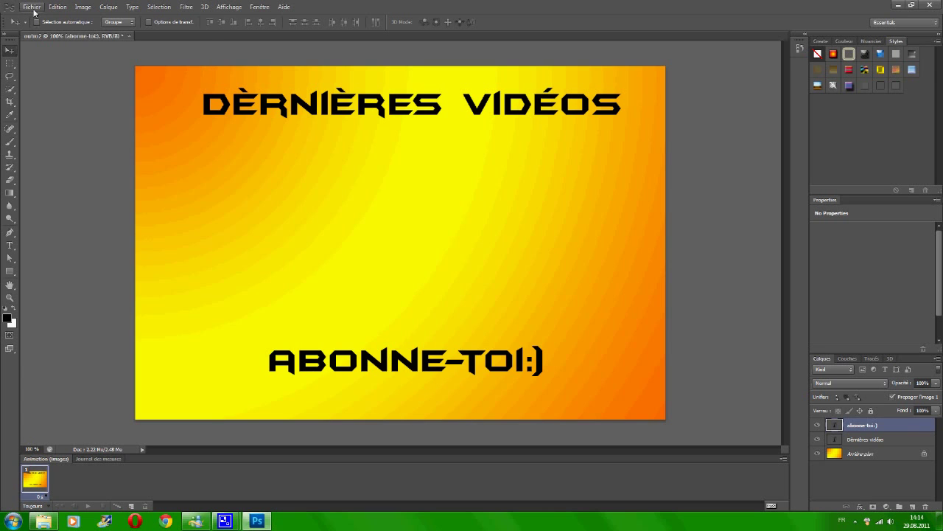
Import the image Windshield_Hole_04 from the Glass folder into the document as a new layer
{"action": "left_click", "coordinate": [32, 6]}
{"action": "left_click", "coordinate": [29, 164]}
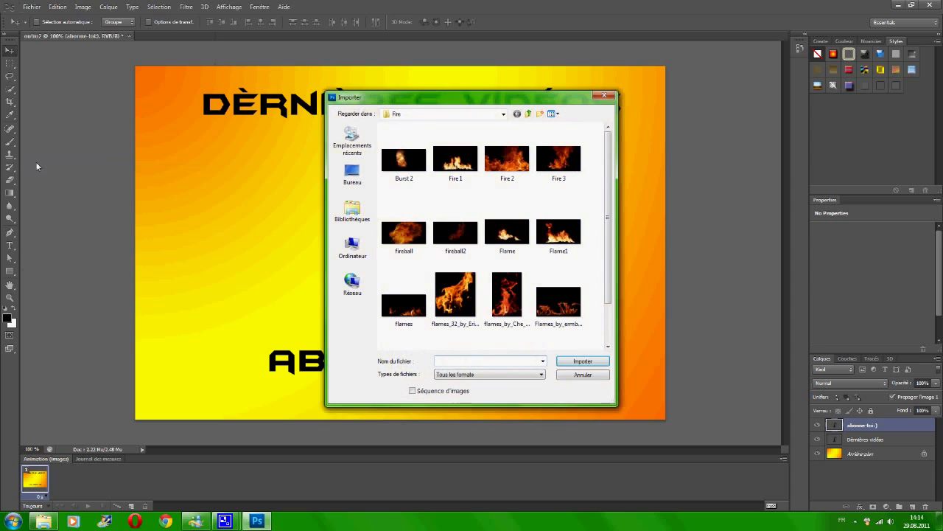
{"action": "left_click", "coordinate": [528, 113]}
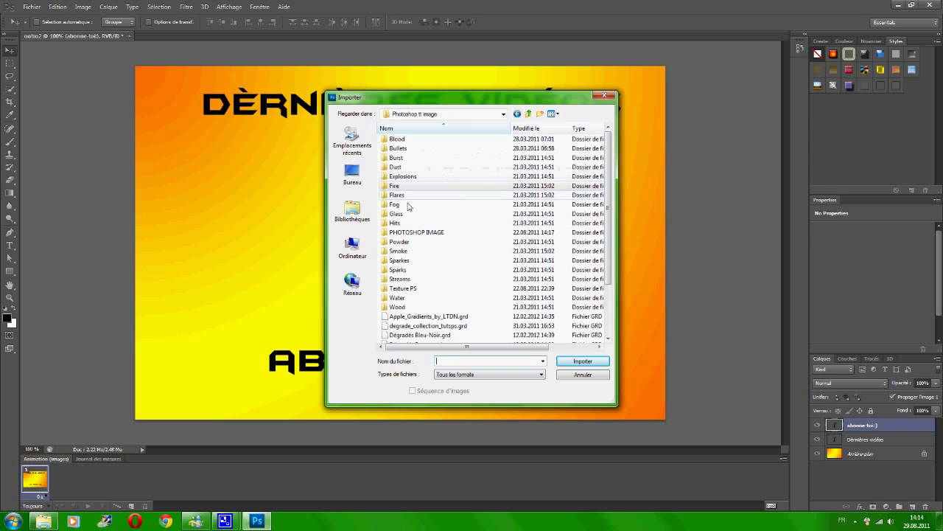
{"action": "double_click", "coordinate": [412, 214]}
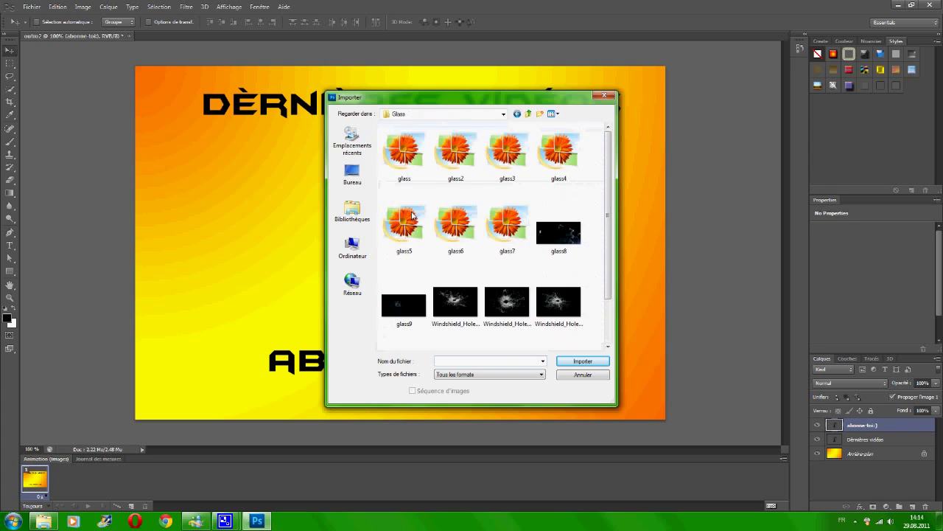
{"action": "scroll", "coordinate": [519, 251], "scroll_direction": "down", "scroll_amount": 1}
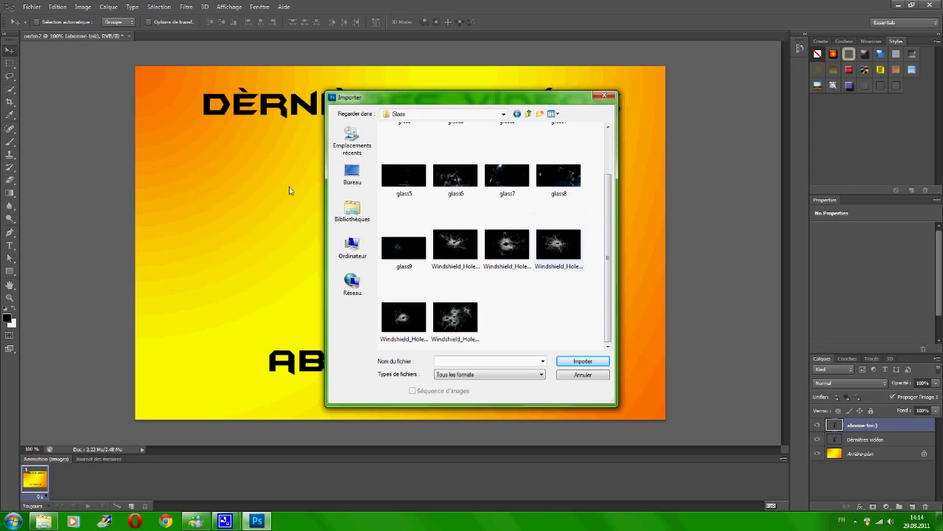
{"action": "left_click_drag", "start_coordinate": [443, 98], "coordinate": [404, 95]}
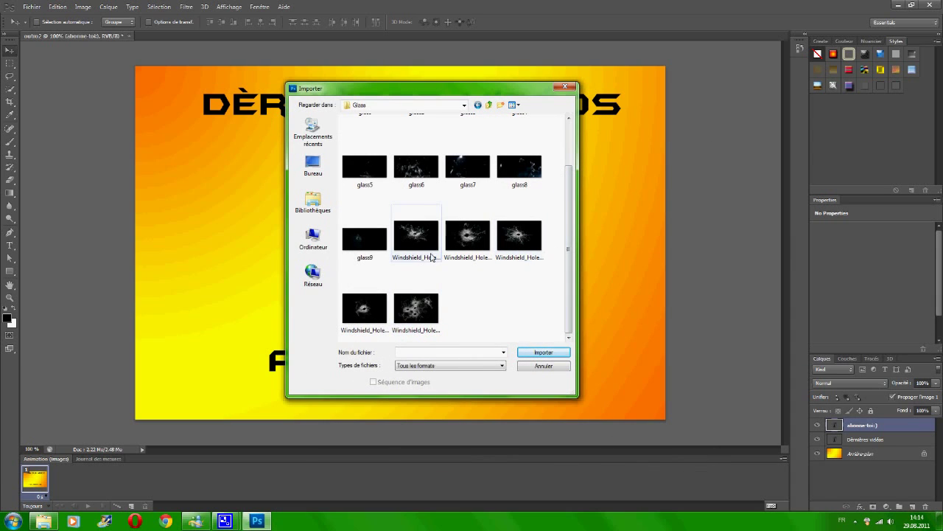
{"action": "left_click", "coordinate": [510, 255]}
{"action": "left_click", "coordinate": [541, 353]}
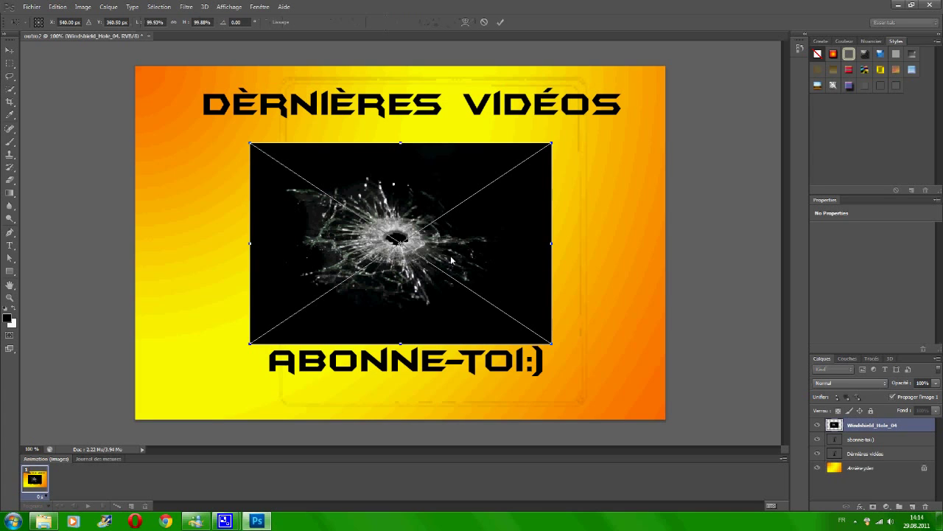
Set the Windshield_Hole_04 layer's blend mode to Superposition and place the image at the canvas's lower-right edge, beside "ABONNE-TOI:)"
{"action": "left_click", "coordinate": [866, 385]}
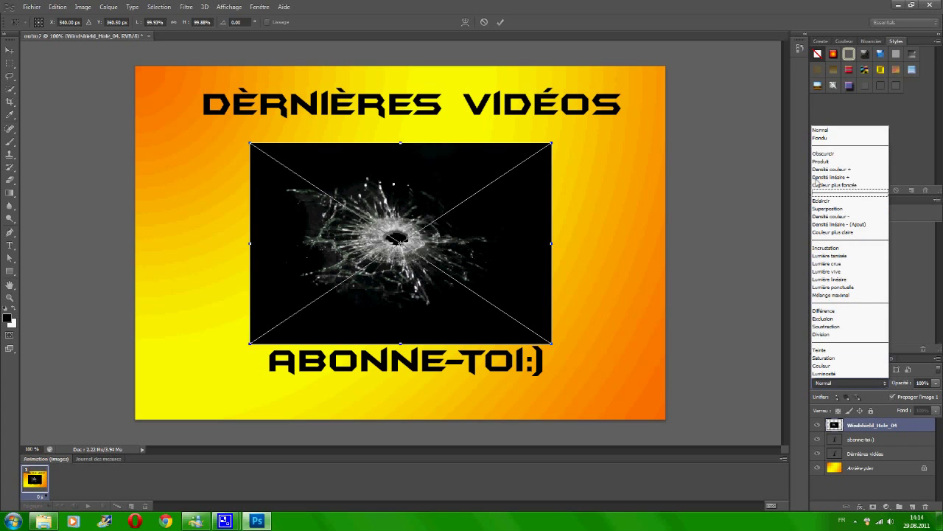
{"action": "left_click", "coordinate": [822, 209]}
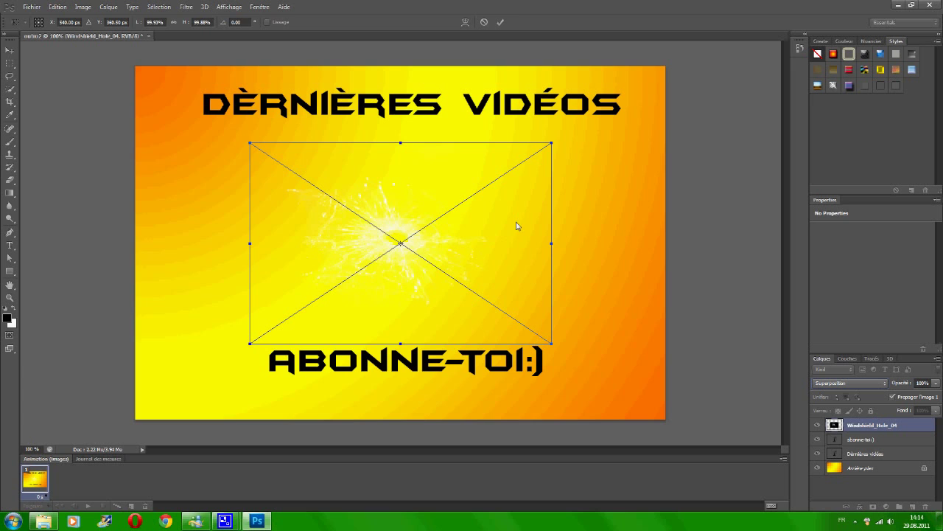
{"action": "left_click_drag", "start_coordinate": [423, 254], "coordinate": [625, 341]}
{"action": "right_click", "coordinate": [625, 341]}
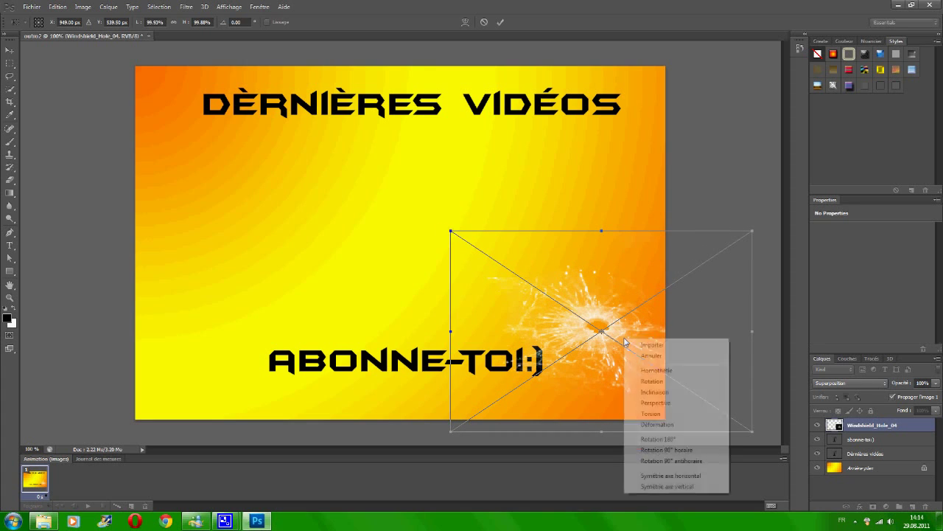
{"action": "left_click", "coordinate": [623, 314]}
{"action": "left_click_drag", "start_coordinate": [624, 293], "coordinate": [623, 275]}
{"action": "right_click", "coordinate": [652, 302]}
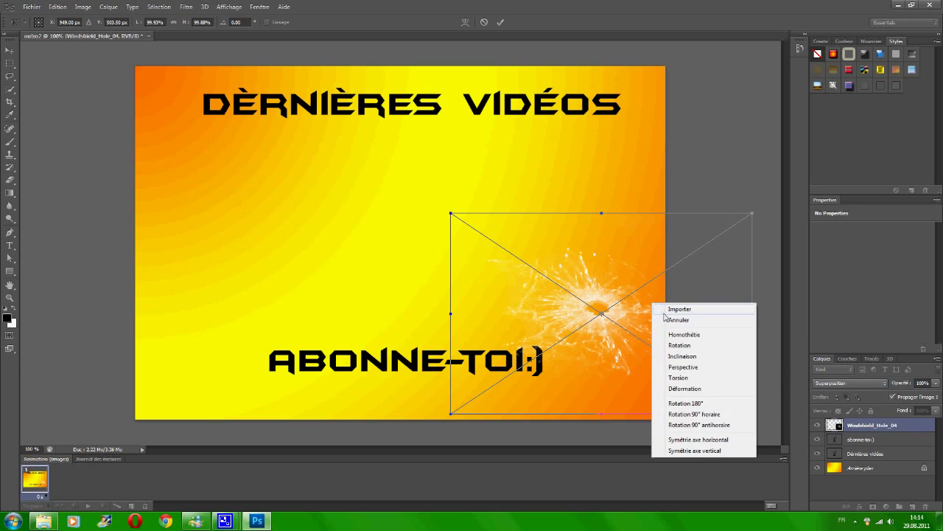
{"action": "left_click", "coordinate": [663, 313]}
Browse the Sparks, Texture PS, Blood, Burst and Dust folders for another image to import
{"action": "left_click", "coordinate": [27, 7]}
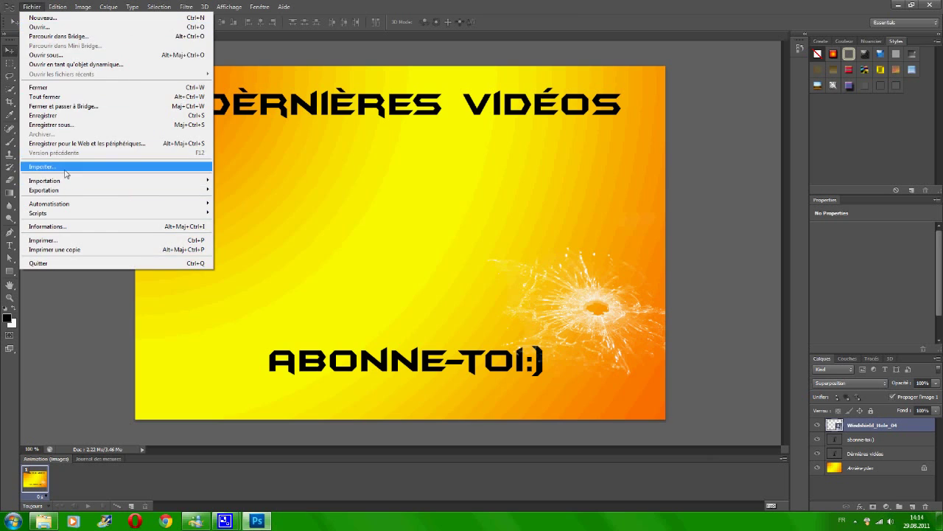
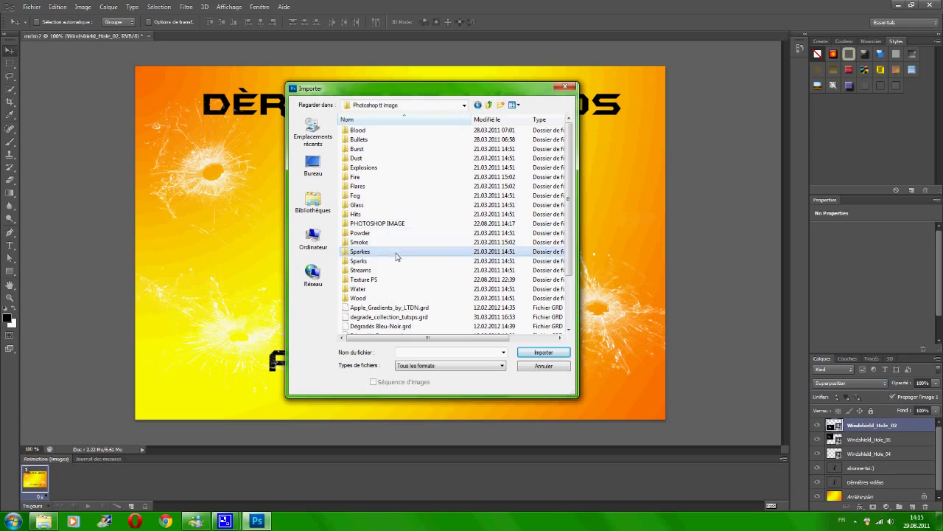
{"action": "left_click", "coordinate": [489, 106]}
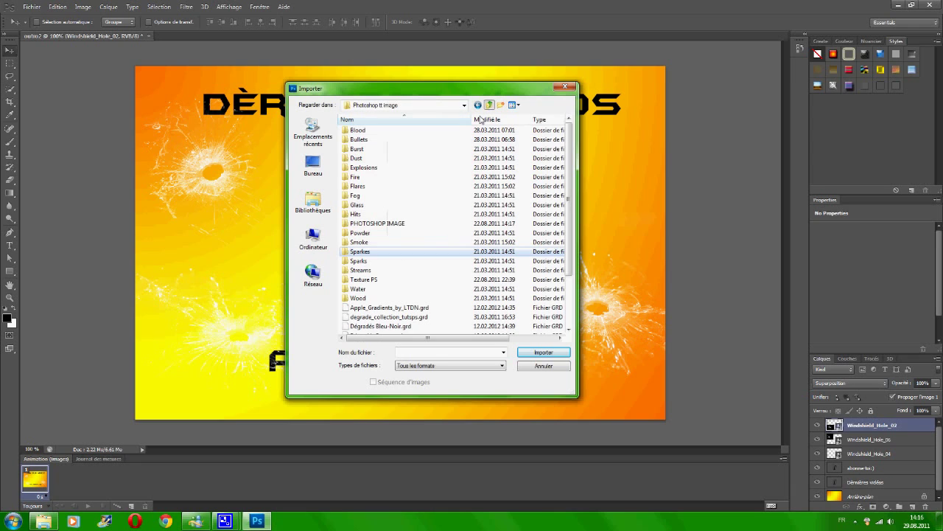
{"action": "double_click", "coordinate": [394, 261]}
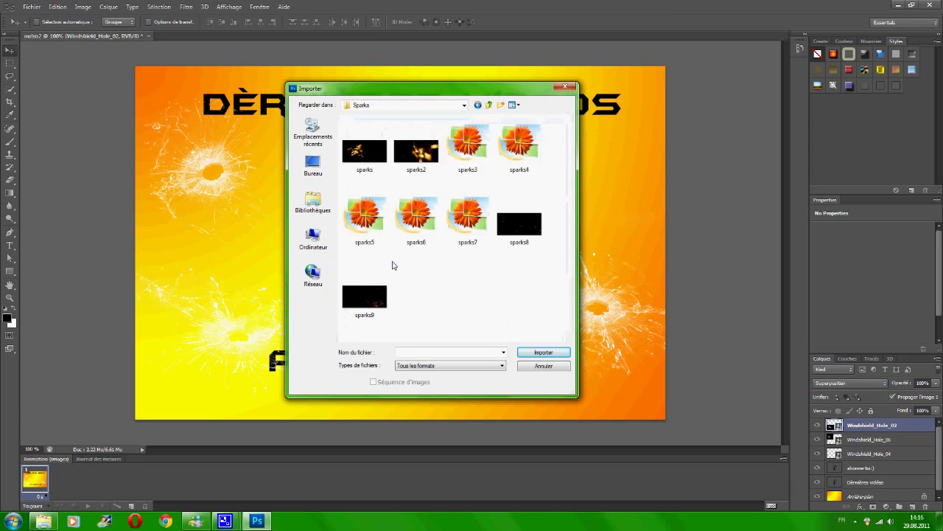
{"action": "left_click", "coordinate": [489, 106]}
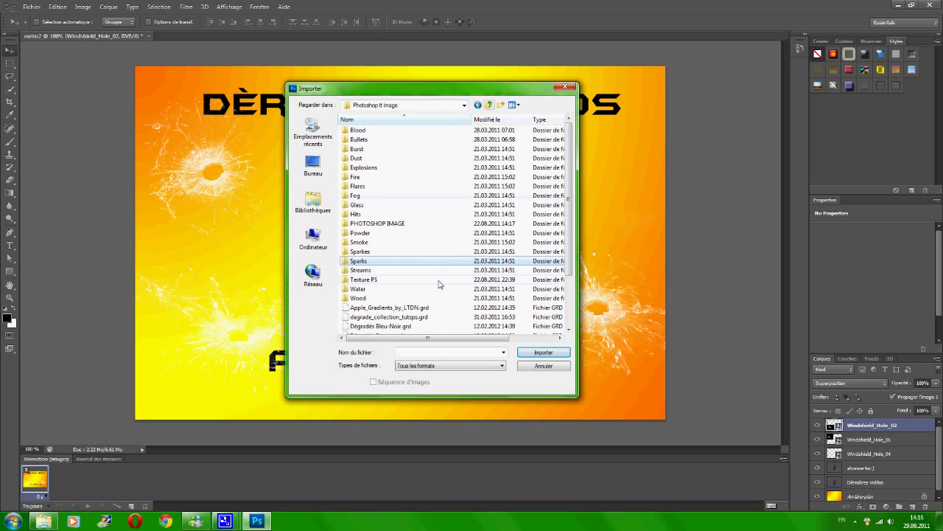
{"action": "double_click", "coordinate": [398, 280]}
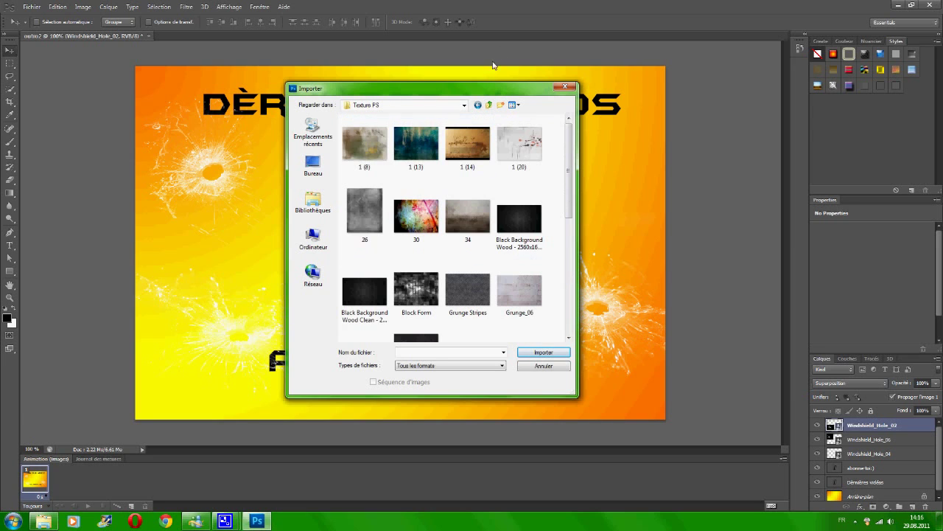
{"action": "left_click", "coordinate": [489, 106]}
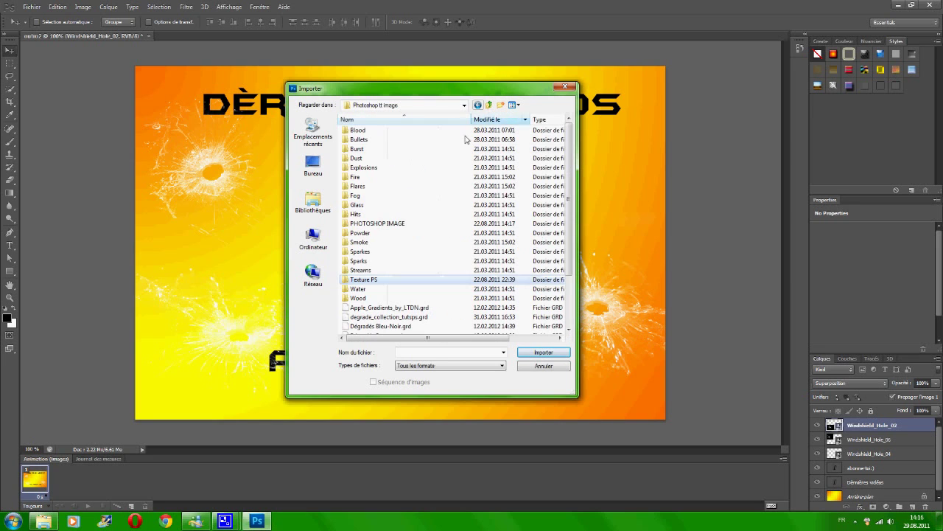
{"action": "double_click", "coordinate": [396, 131]}
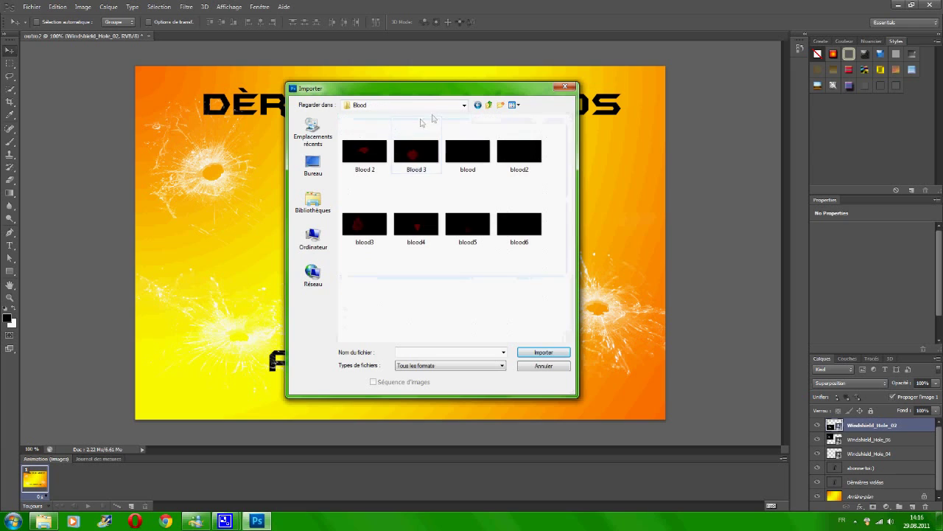
{"action": "left_click", "coordinate": [488, 105]}
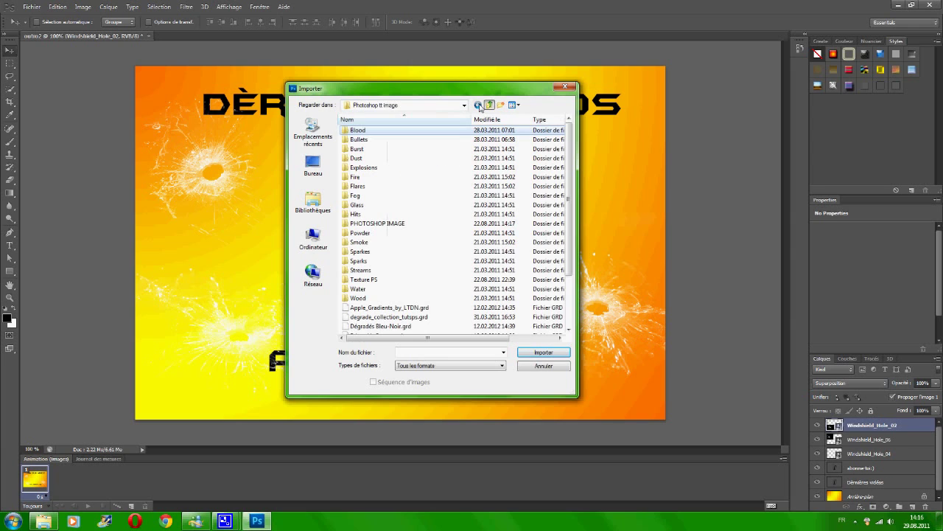
{"action": "double_click", "coordinate": [426, 150]}
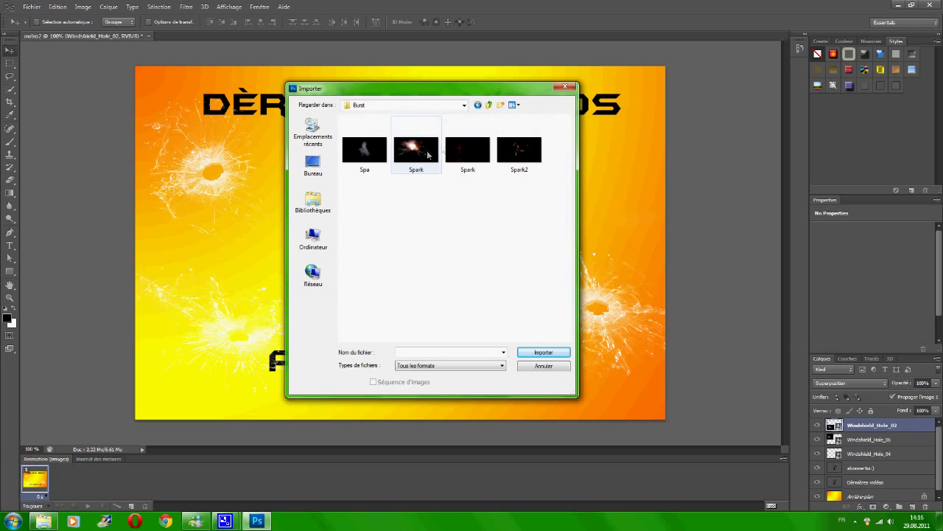
{"action": "left_click", "coordinate": [489, 105]}
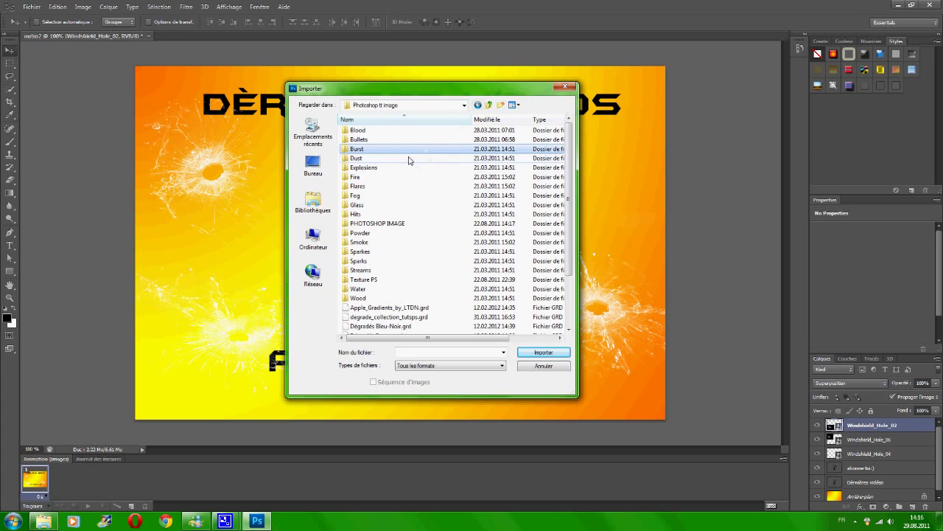
{"action": "double_click", "coordinate": [410, 159]}
{"action": "left_click", "coordinate": [489, 105]}
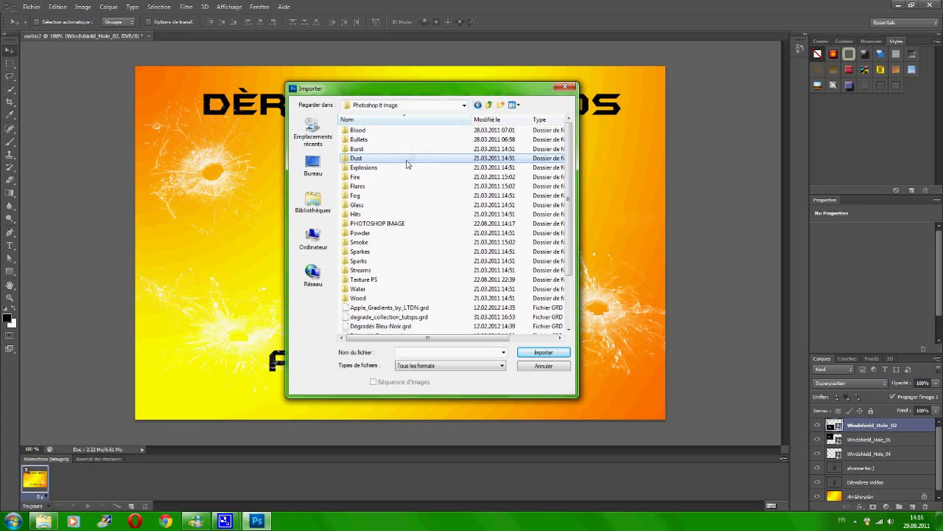
Import the image Flare1 from the Flares folder into the document as a new layer
{"action": "left_click", "coordinate": [391, 186]}
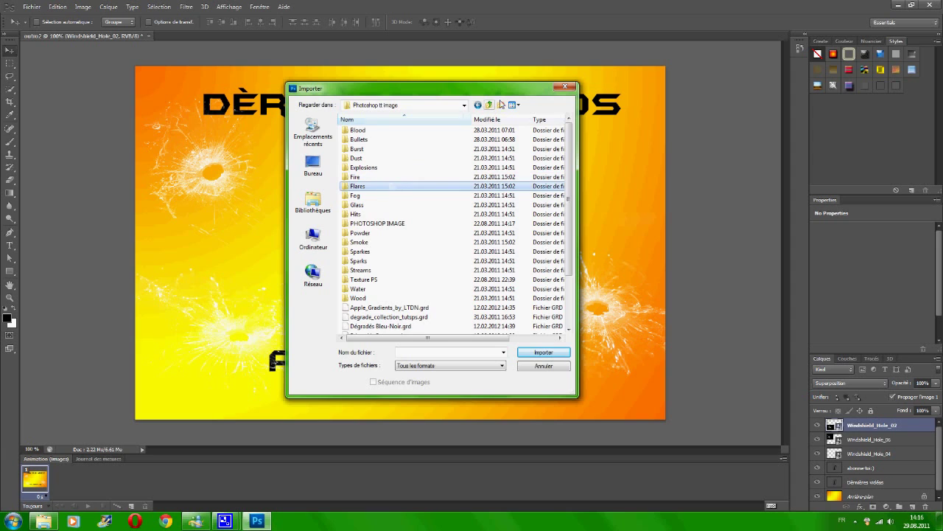
{"action": "double_click", "coordinate": [449, 187]}
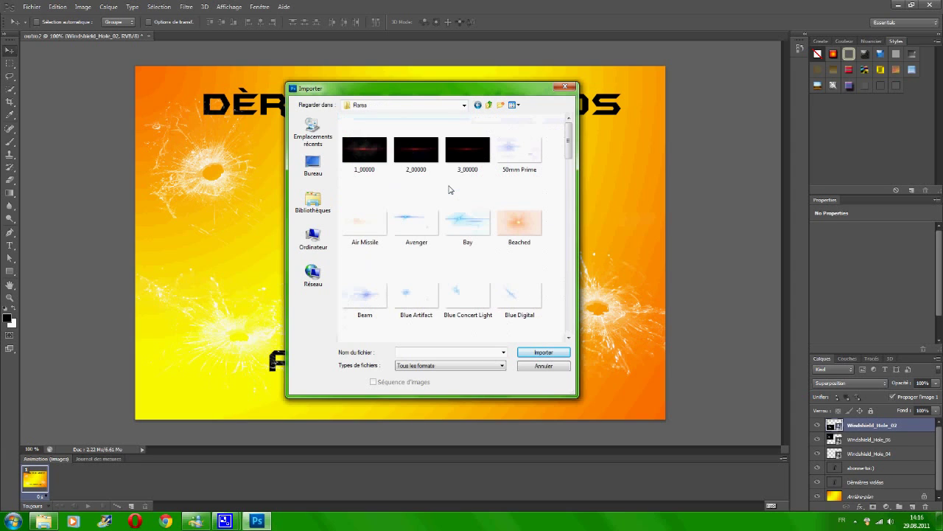
{"action": "scroll", "coordinate": [554, 222], "scroll_direction": "down", "scroll_amount": 3}
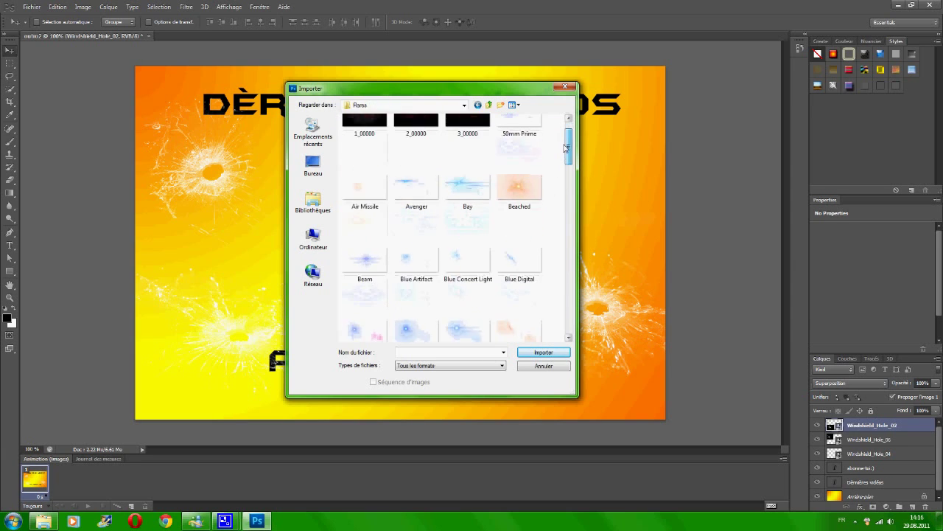
{"action": "scroll", "coordinate": [558, 211], "scroll_direction": "up", "scroll_amount": 1}
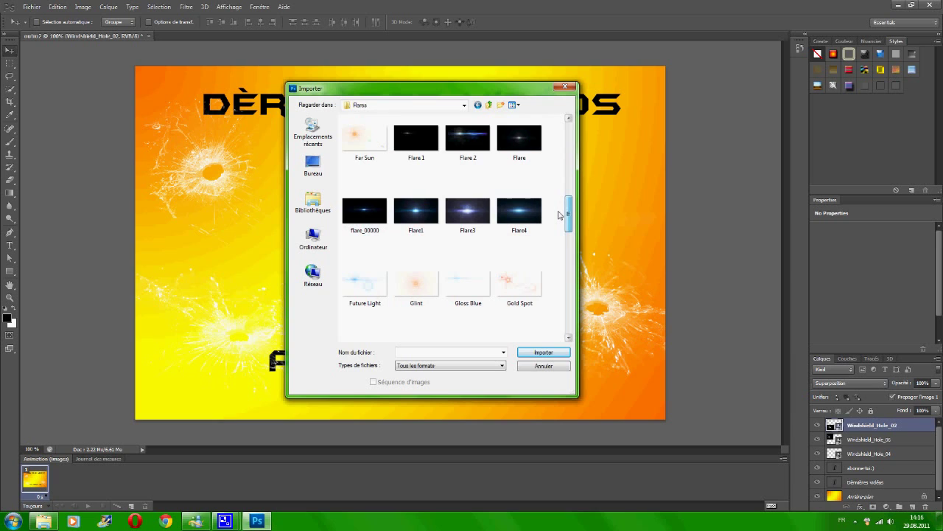
{"action": "left_click", "coordinate": [417, 217]}
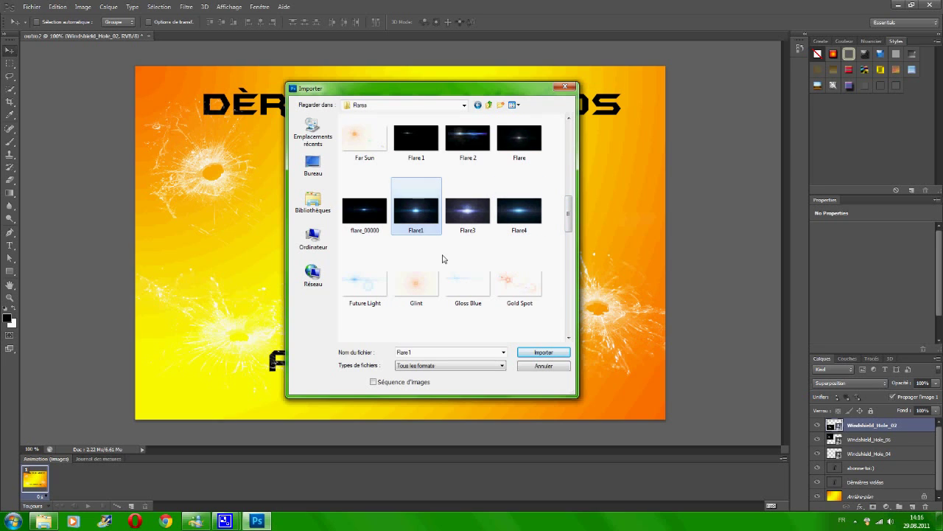
{"action": "left_click", "coordinate": [540, 353]}
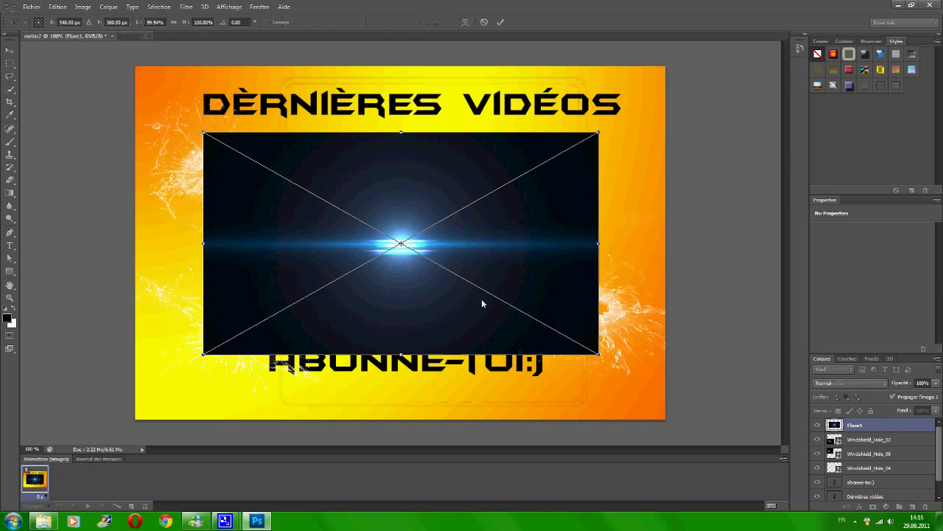
Set the Flare1 layer's blend mode to Superposition and move the flare down over "ABONNE-TOI:)"
{"action": "left_click", "coordinate": [865, 382]}
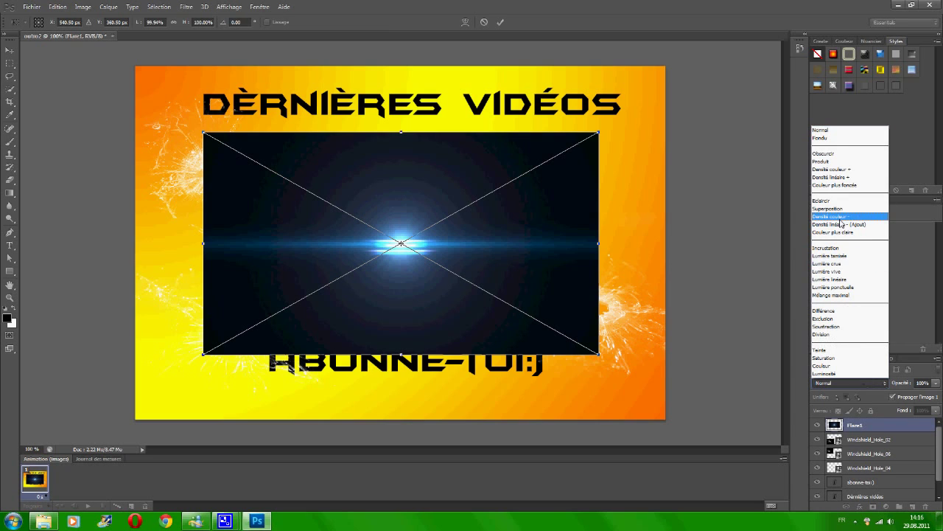
{"action": "left_click", "coordinate": [837, 214]}
{"action": "left_click_drag", "start_coordinate": [459, 221], "coordinate": [451, 366]}
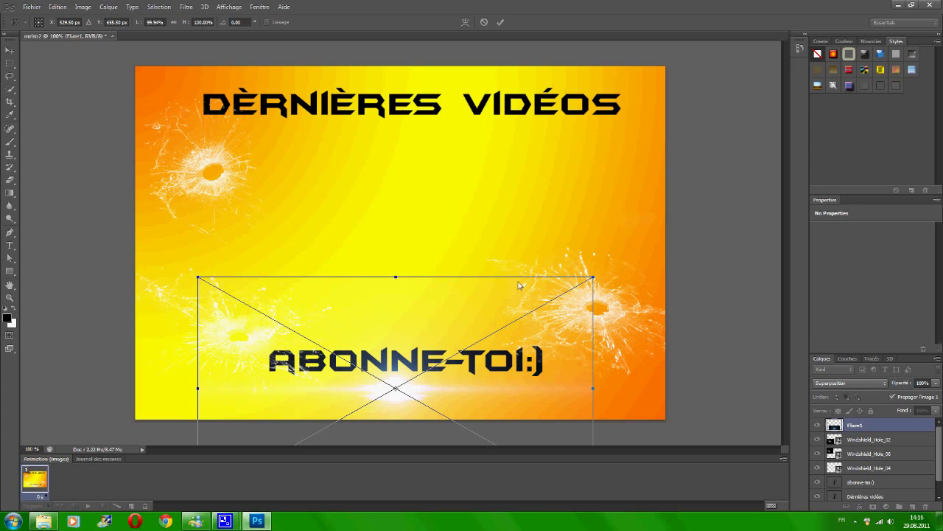
Enlarge the Flare1 image to about 116%, place its glow just beneath "ABONNE-TOI:)" and commit the placement
{"action": "left_click_drag", "start_coordinate": [593, 278], "coordinate": [621, 267]}
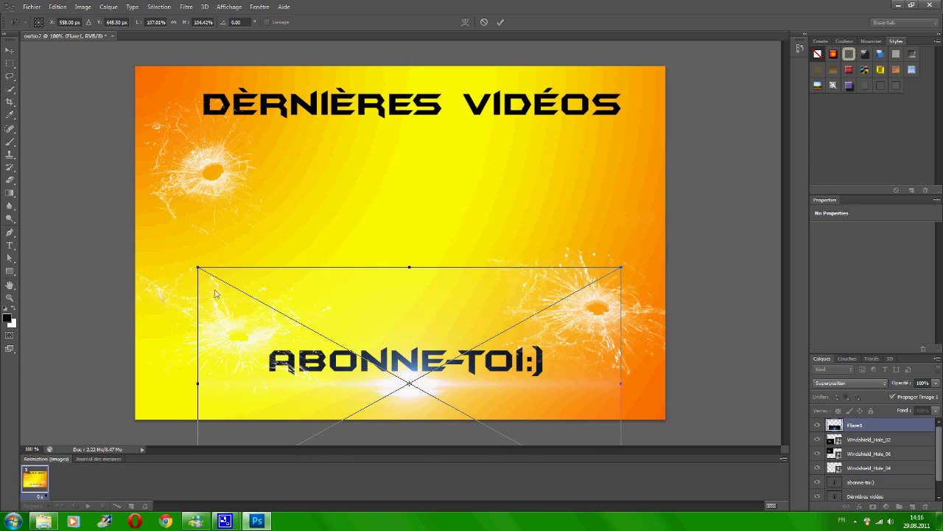
{"action": "left_click_drag", "start_coordinate": [197, 269], "coordinate": [162, 242]}
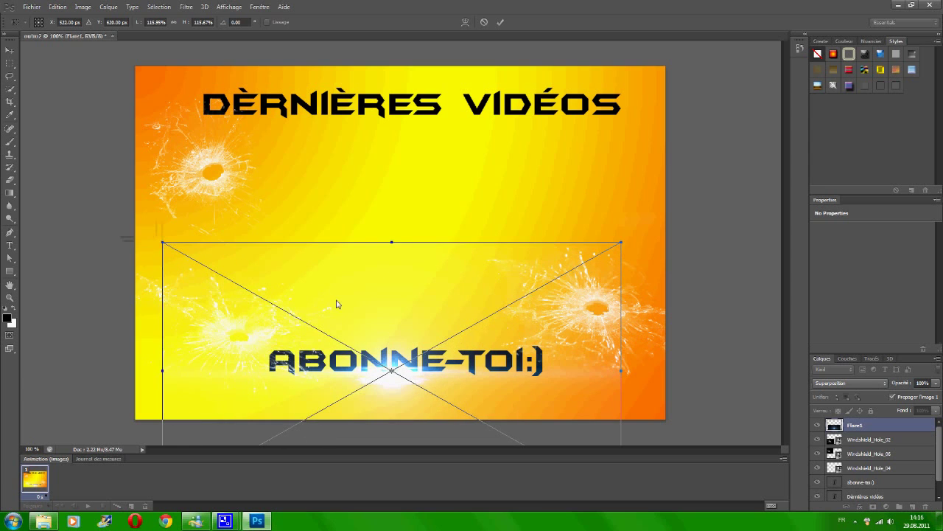
{"action": "left_click_drag", "start_coordinate": [353, 298], "coordinate": [350, 322]}
{"action": "right_click", "coordinate": [409, 318]}
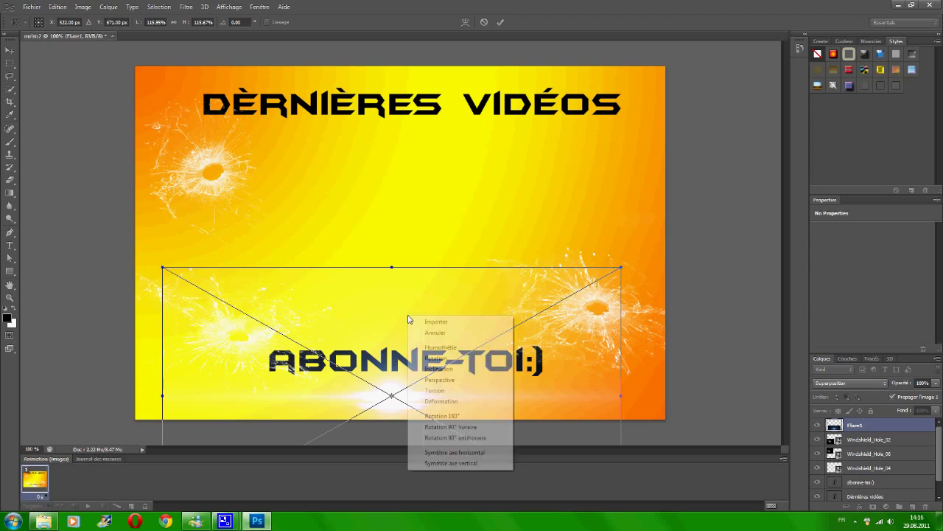
{"action": "left_click", "coordinate": [427, 323]}
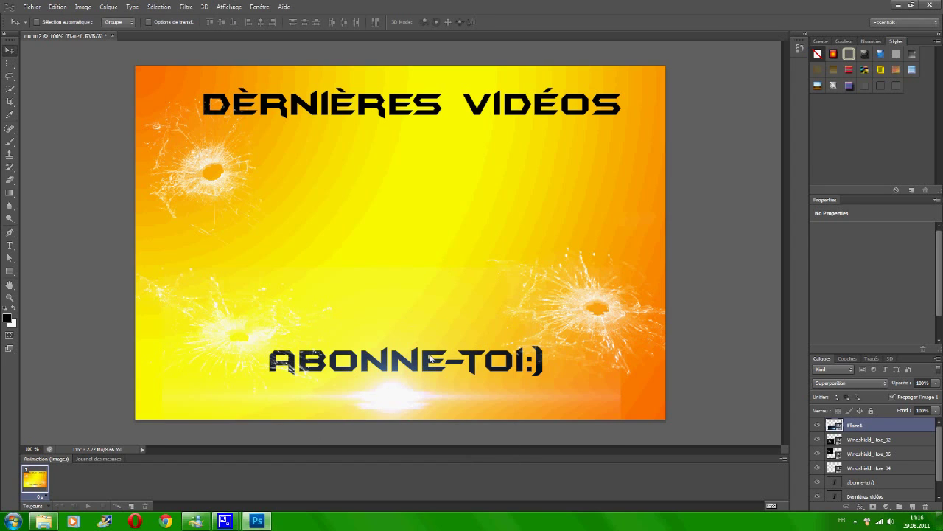
{"action": "left_click_drag", "start_coordinate": [248, 325], "coordinate": [249, 318]}
Move the Windshield_Hole_02 image into the canvas's lower-left corner, clear of the "ABONNE-TOI:)" text
{"action": "left_click", "coordinate": [888, 440]}
{"action": "left_click_drag", "start_coordinate": [373, 277], "coordinate": [353, 277]}
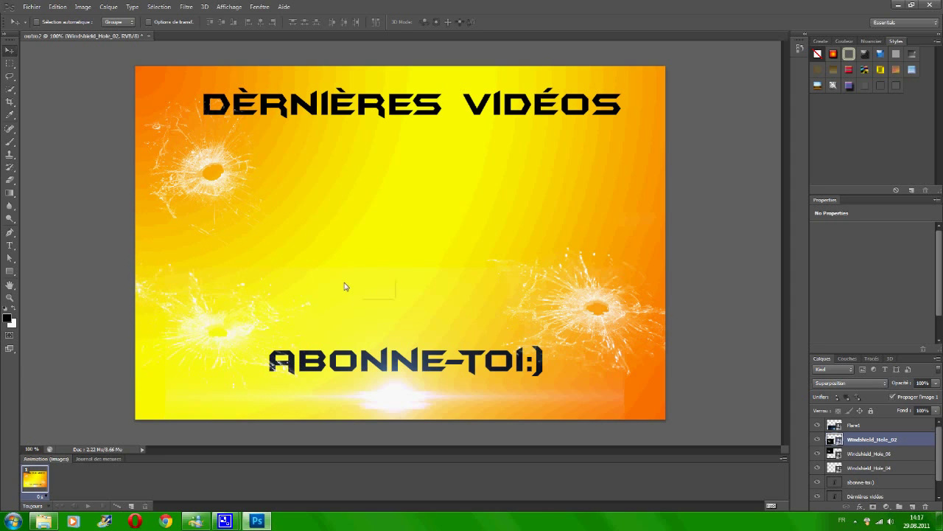
{"action": "left_click_drag", "start_coordinate": [294, 289], "coordinate": [280, 309]}
{"action": "right_click", "coordinate": [280, 308]}
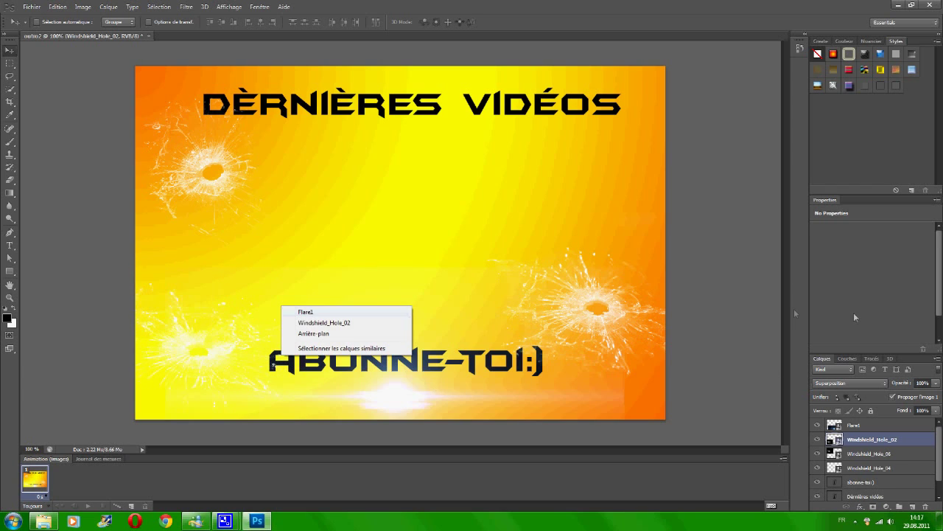
{"action": "left_click", "coordinate": [715, 312]}
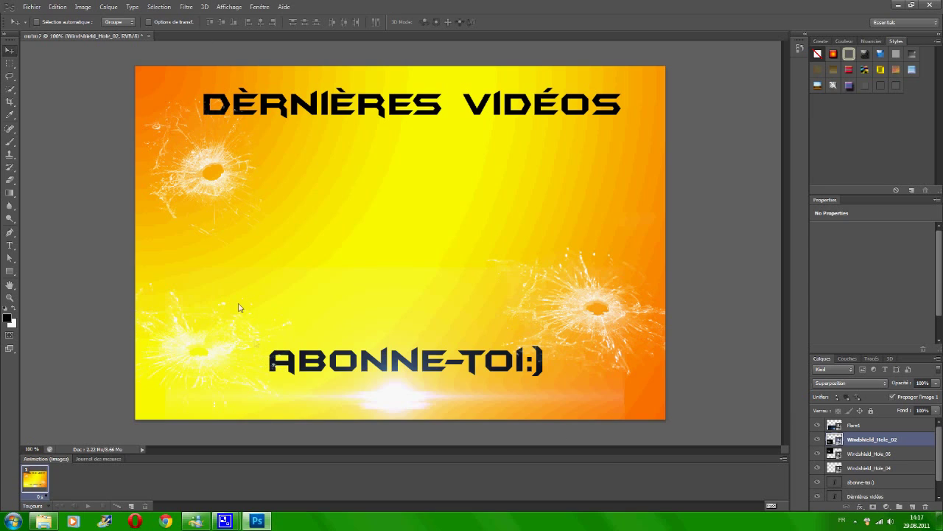
Save a JPEG copy of the document as outro2.jpg on the desktop (Bureau), accepting the JPEG options
{"action": "left_click", "coordinate": [41, 6]}
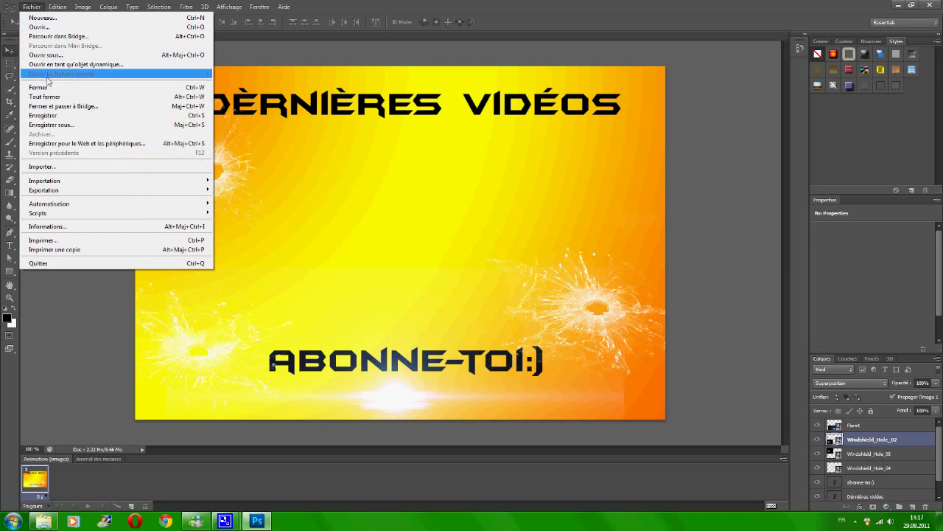
{"action": "left_click", "coordinate": [56, 125]}
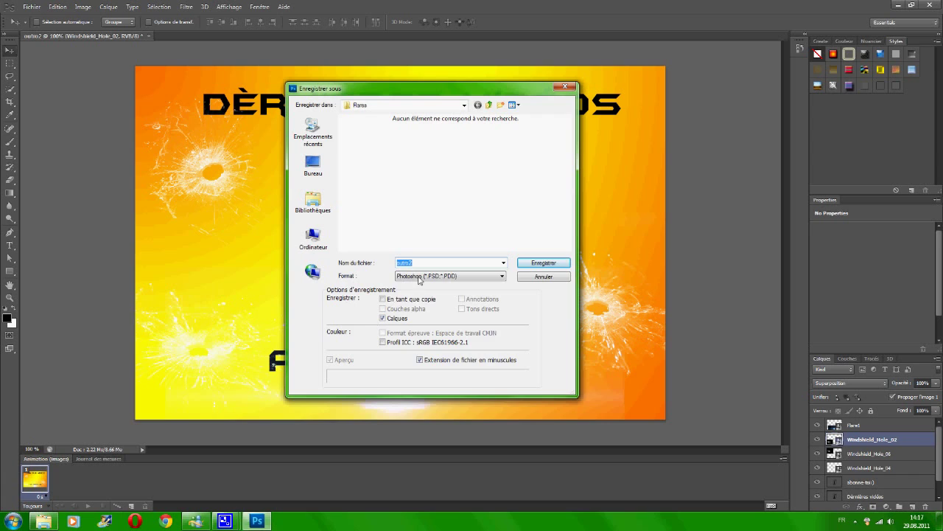
{"action": "left_click", "coordinate": [419, 276]}
{"action": "left_click", "coordinate": [443, 343]}
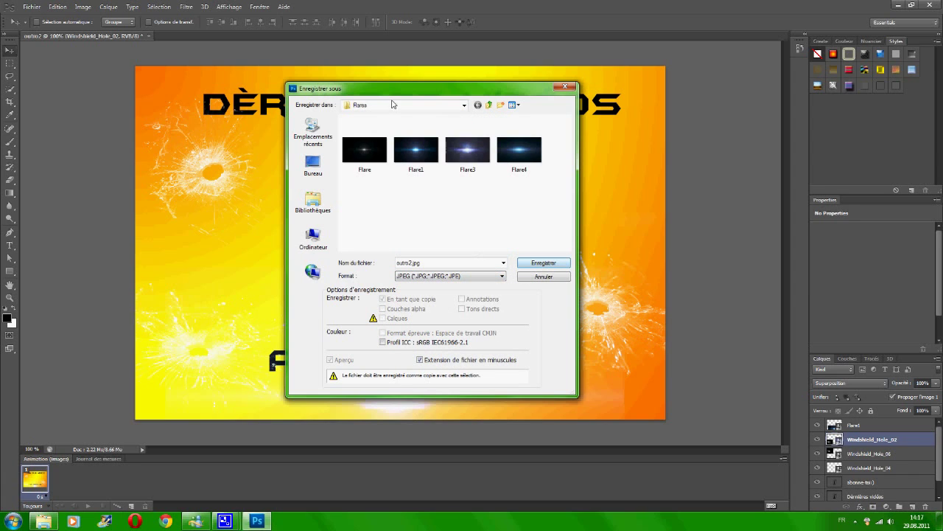
{"action": "left_click", "coordinate": [313, 167]}
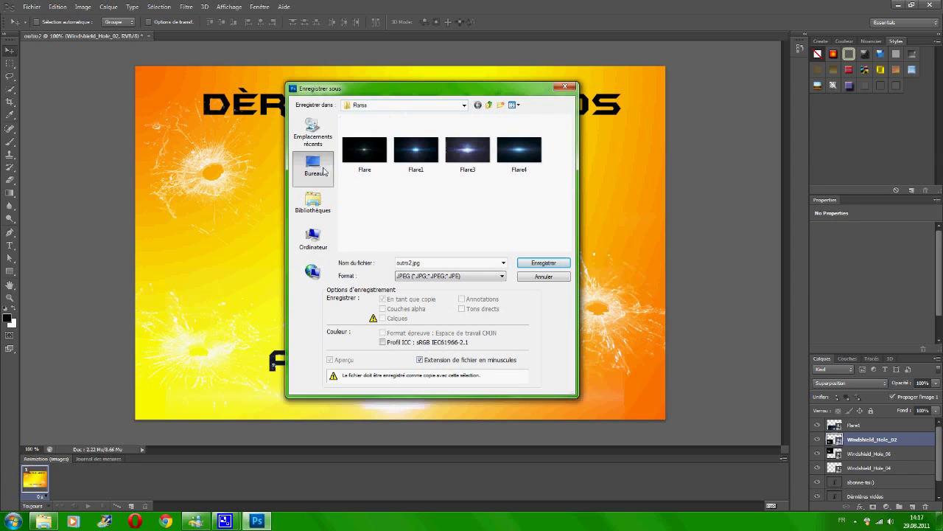
{"action": "left_click", "coordinate": [544, 263]}
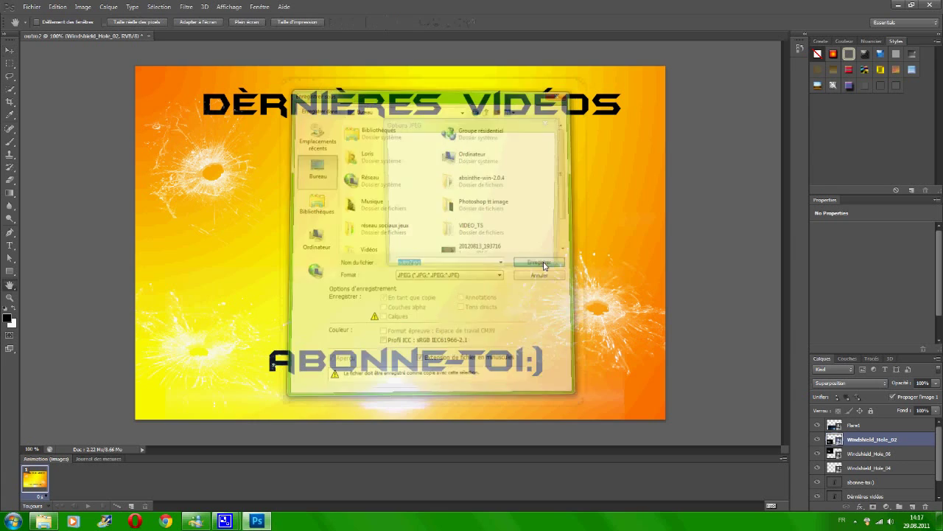
{"action": "left_click", "coordinate": [538, 144]}
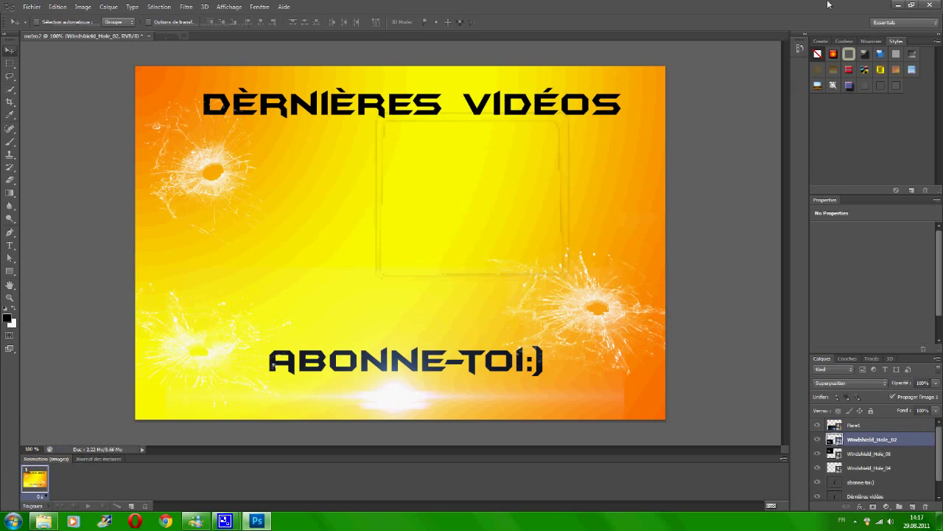
Move the outro2 image file to the middle of the desktop, view it in the photo viewer and close the viewer
{"action": "left_click", "coordinate": [902, 5]}
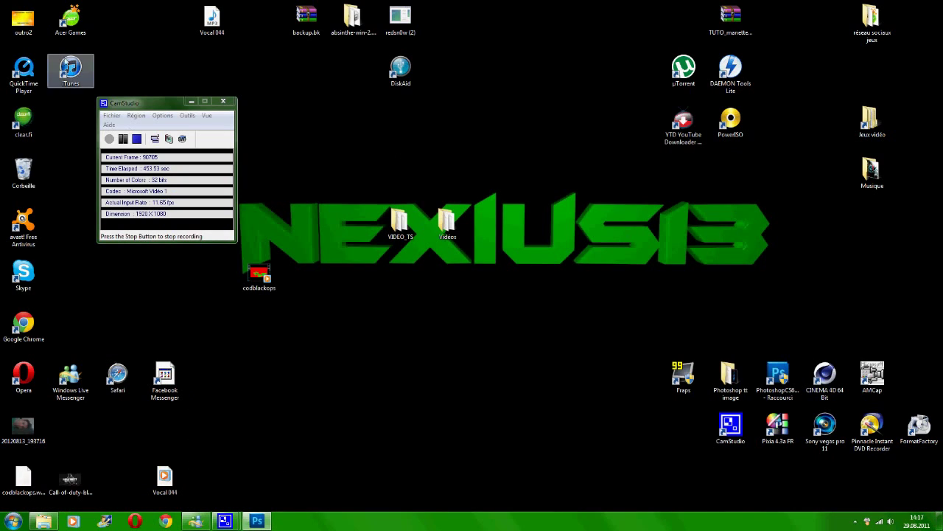
{"action": "left_click_drag", "start_coordinate": [228, 182], "coordinate": [411, 333]}
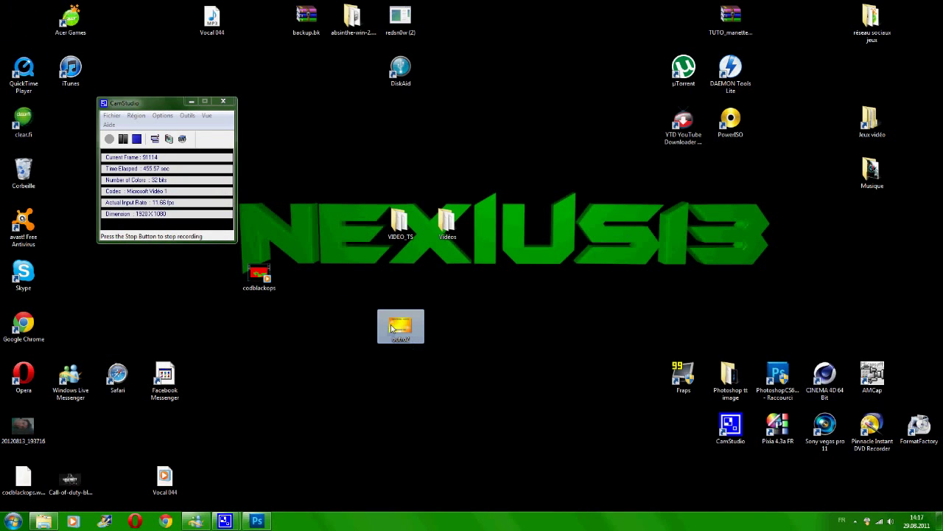
{"action": "double_click", "coordinate": [402, 328]}
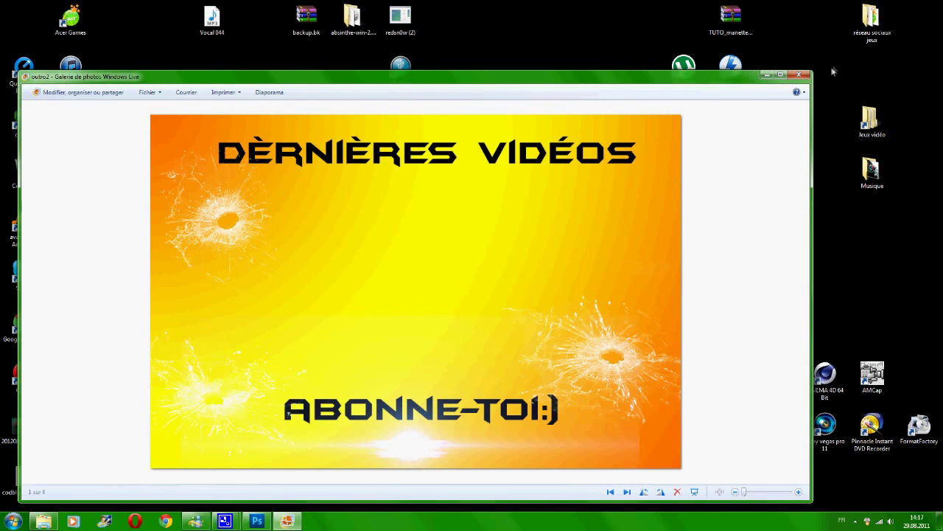
{"action": "left_click", "coordinate": [801, 75]}
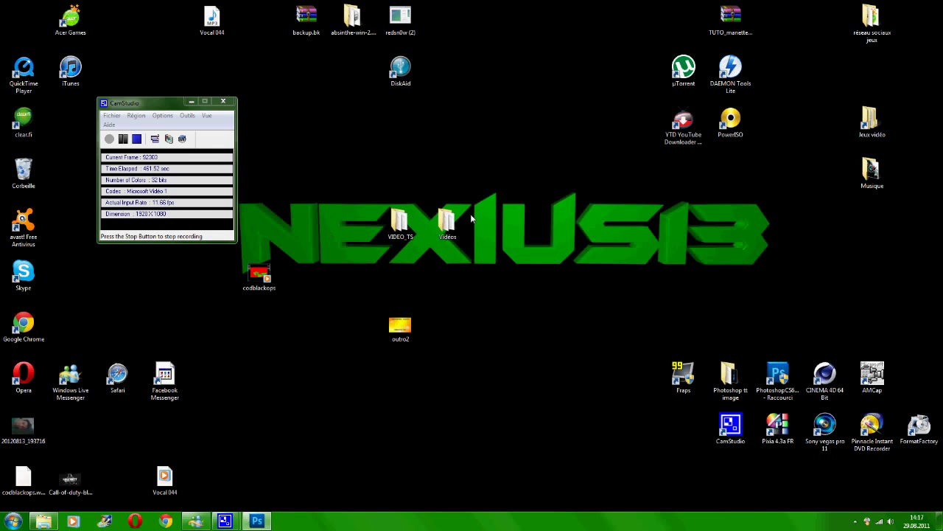
View the earlier outro image in the Vidéos folder for comparison and put the windows away
{"action": "double_click", "coordinate": [446, 222]}
{"action": "double_click", "coordinate": [770, 233]}
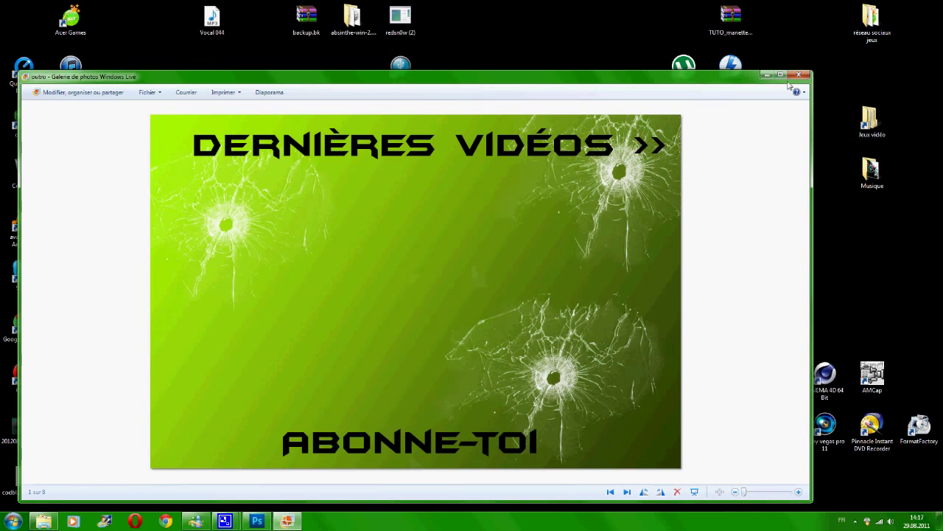
{"action": "left_click", "coordinate": [799, 75]}
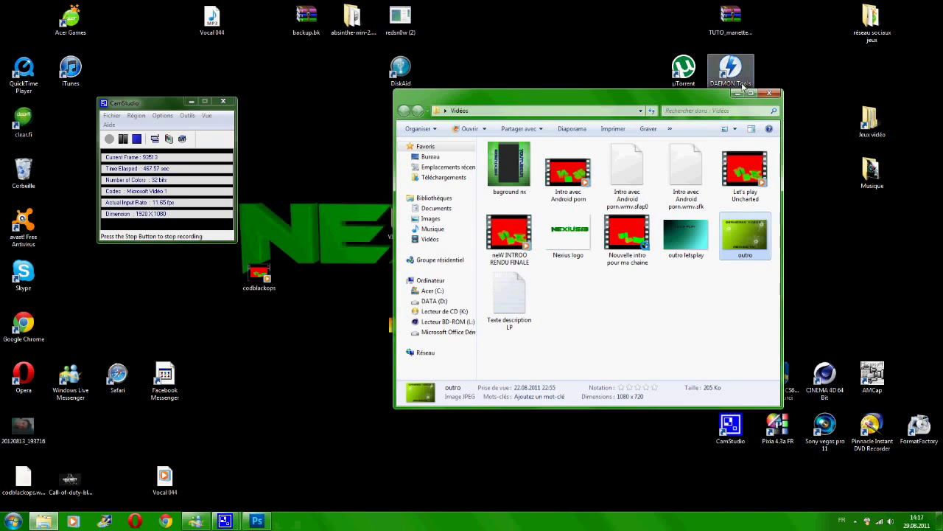
{"action": "left_click", "coordinate": [739, 94]}
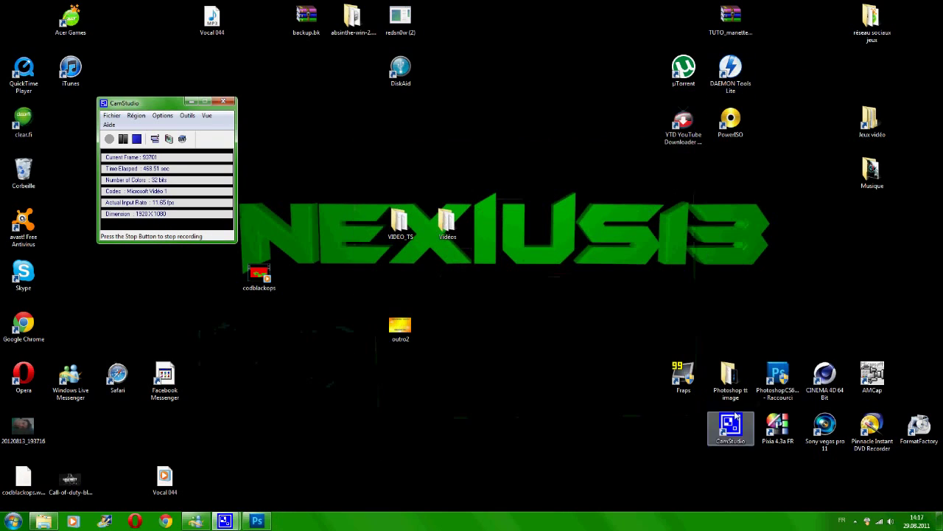
Launch Sony Vegas Pro 11 and add the desktop's outro2 image at the start of the timeline
{"action": "double_click", "coordinate": [824, 438]}
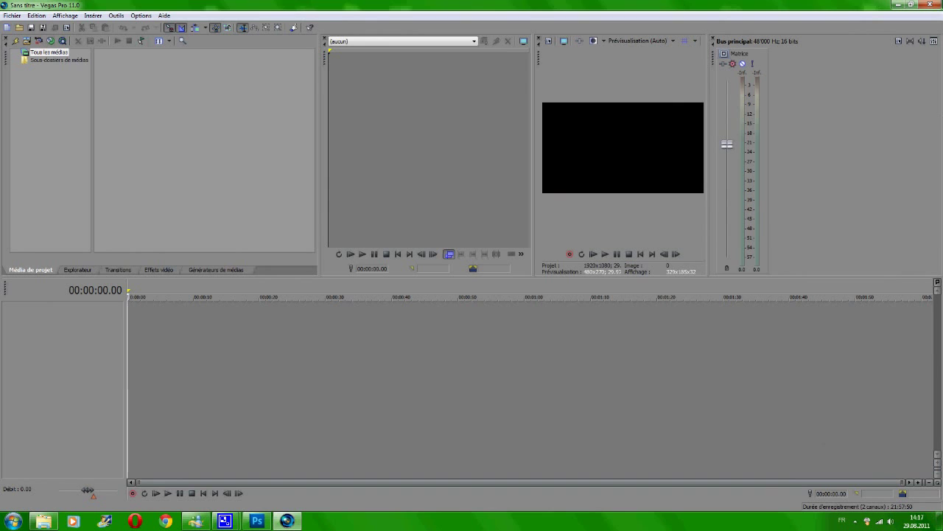
{"action": "left_click", "coordinate": [912, 5]}
{"action": "left_click_drag", "start_coordinate": [453, 81], "coordinate": [582, 81]}
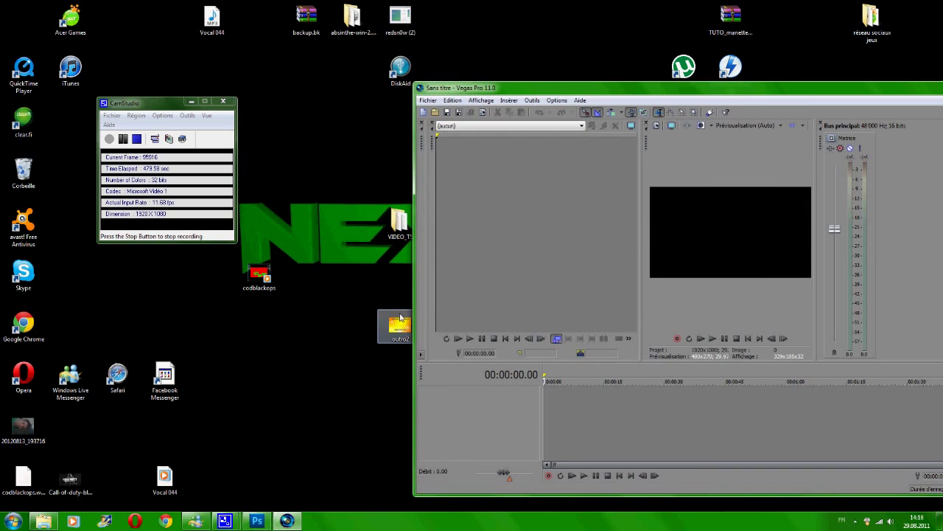
{"action": "left_click_drag", "start_coordinate": [535, 404], "coordinate": [559, 402]}
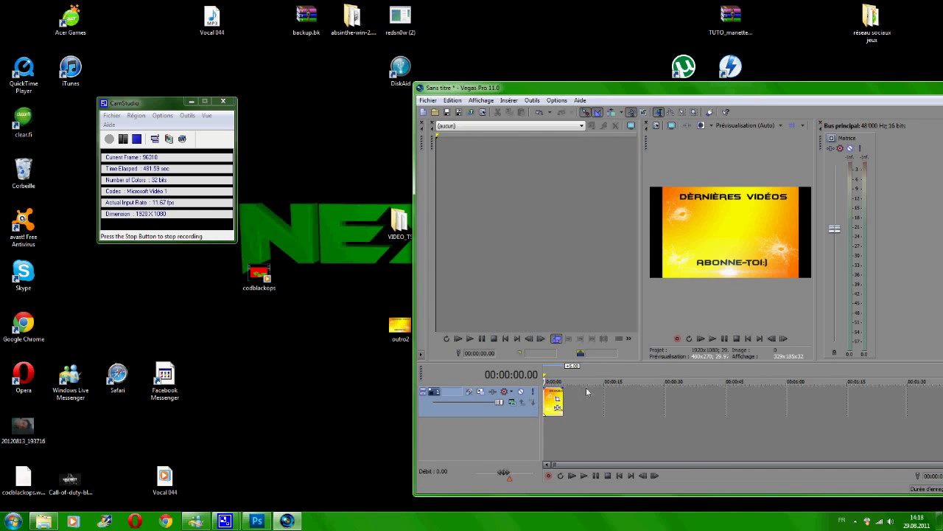
Add the desktop's codblackops video at the start of the timeline, on new tracks below the outro2 image
{"action": "left_click_drag", "start_coordinate": [730, 88], "coordinate": [650, 23]}
{"action": "left_click_drag", "start_coordinate": [260, 273], "coordinate": [476, 364]}
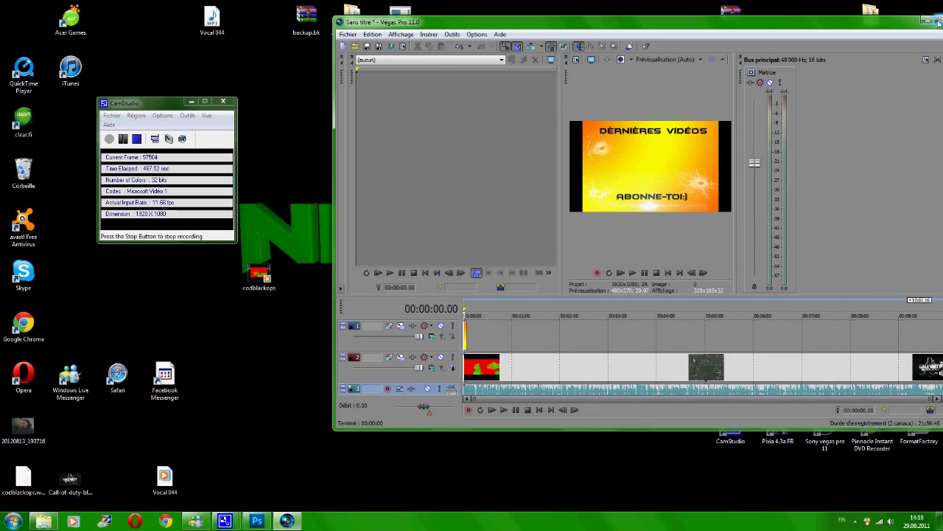
{"action": "left_click", "coordinate": [927, 21]}
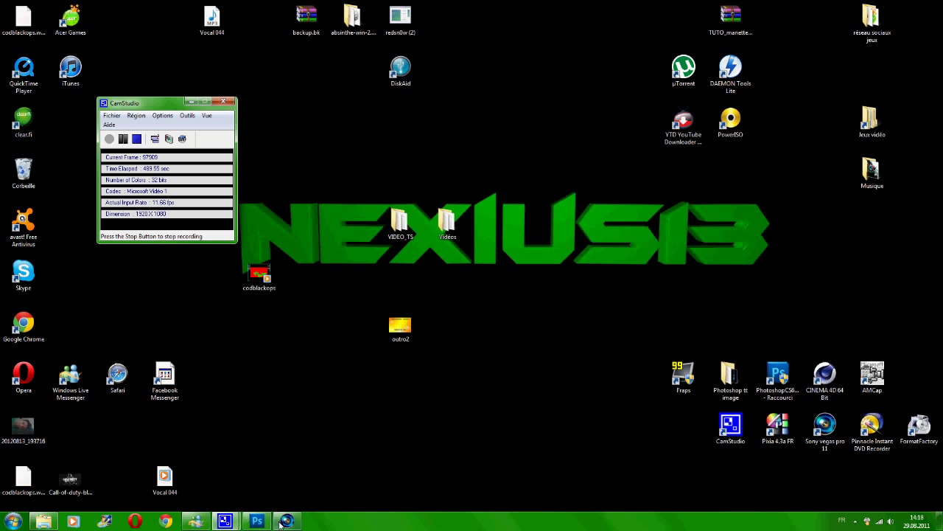
{"action": "left_click", "coordinate": [284, 522]}
Maximize the Vegas window and move the outro2 event to a new track beneath the codblackops audio
{"action": "double_click", "coordinate": [561, 21]}
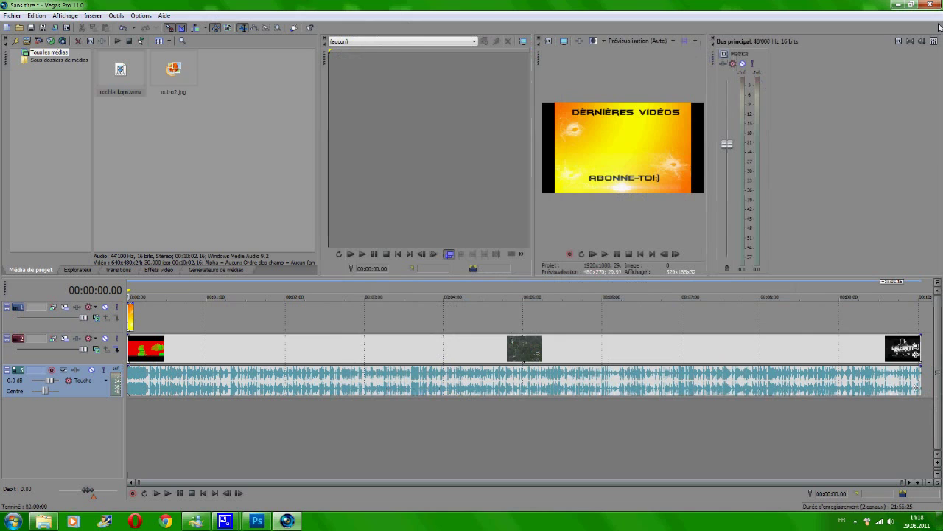
{"action": "left_click", "coordinate": [130, 321]}
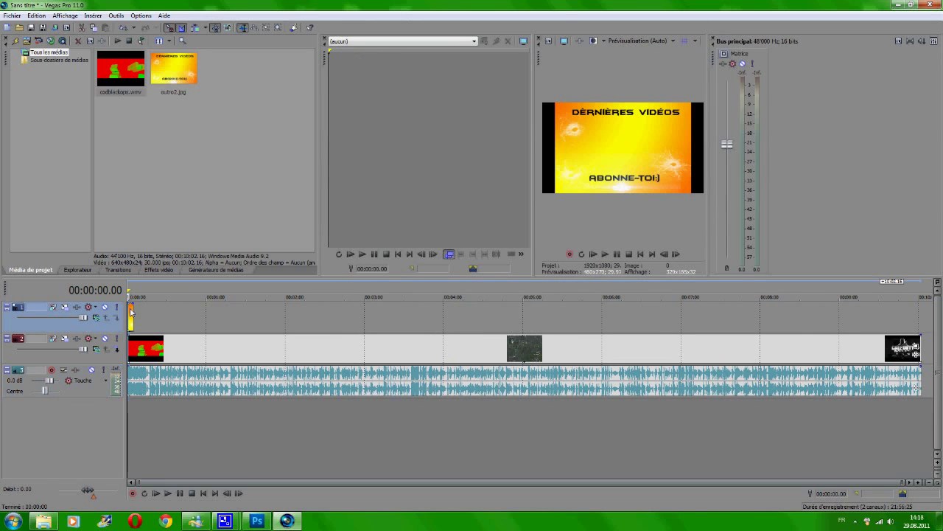
{"action": "left_click_drag", "start_coordinate": [132, 352], "coordinate": [131, 416]}
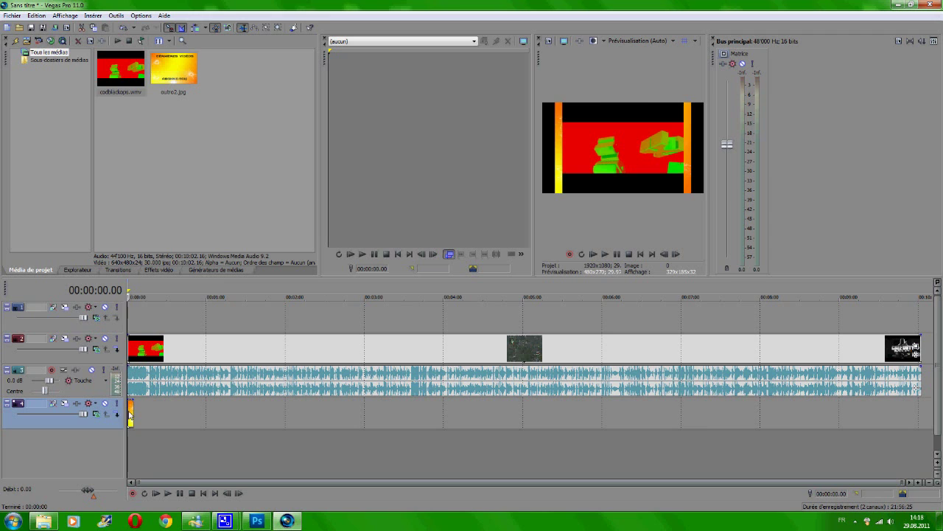
Turn off "Conserver les proportions" in the codblackops video event's properties
{"action": "left_click", "coordinate": [410, 350]}
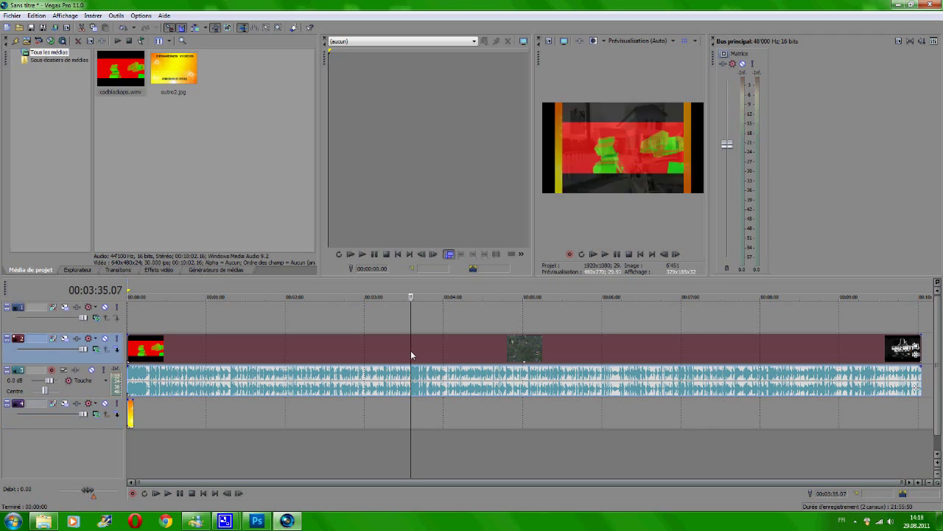
{"action": "right_click", "coordinate": [329, 356]}
{"action": "left_click", "coordinate": [372, 346]}
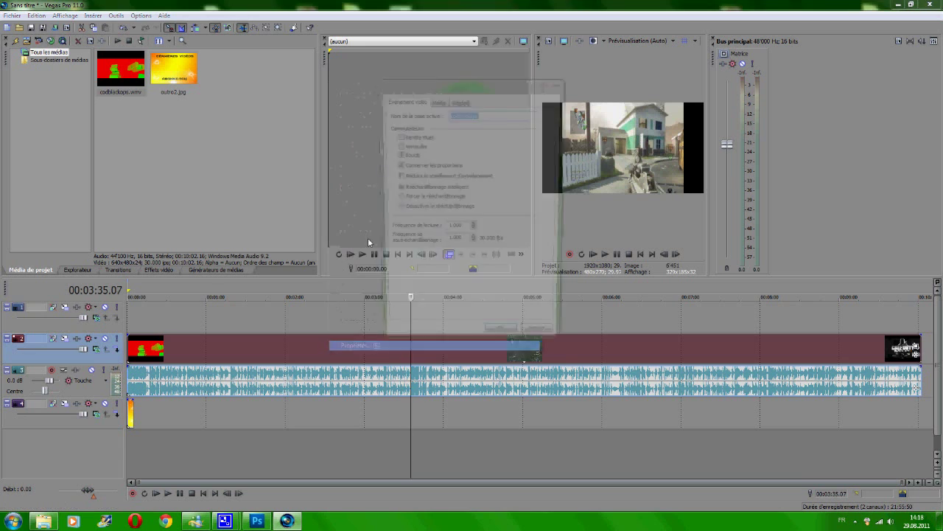
{"action": "left_click", "coordinate": [494, 342]}
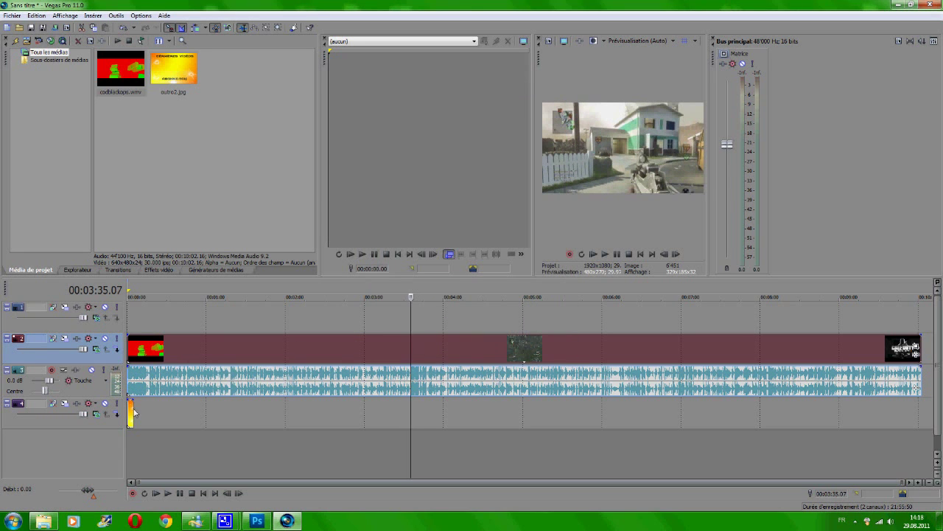
Lengthen the outro2 image event on the lowest track to slightly over one minute
{"action": "left_click_drag", "start_coordinate": [132, 411], "coordinate": [217, 417]}
{"action": "scroll", "coordinate": [283, 444], "scroll_direction": "up", "scroll_amount": 3}
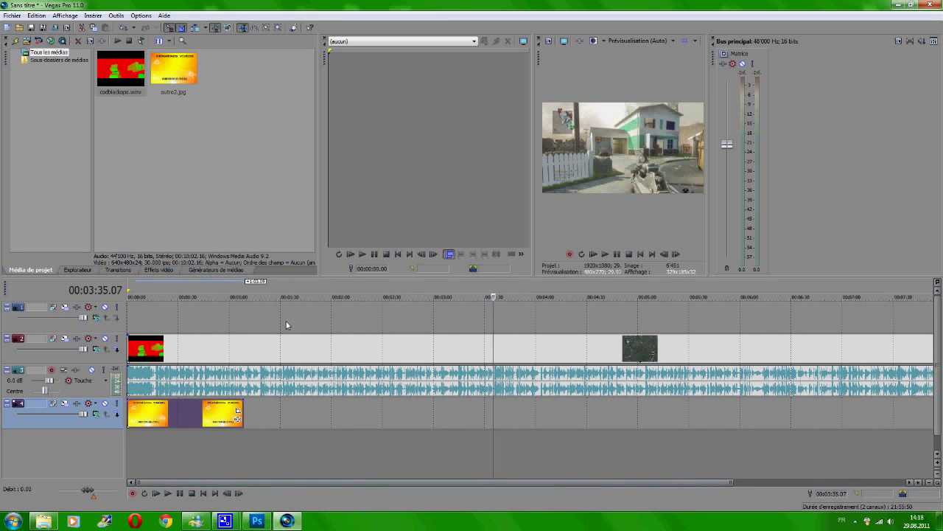
{"action": "scroll", "coordinate": [403, 388], "scroll_direction": "down", "scroll_amount": 3}
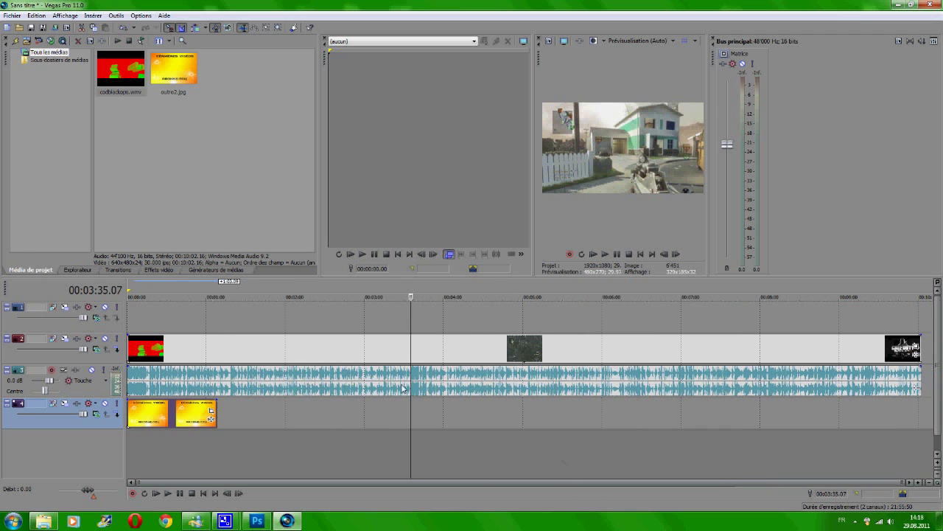
Shorten the outro2 event to just under one minute and move it to start at 00:00:17.27
{"action": "mouse_move", "coordinate": [217, 419]}
{"action": "left_mouse_down"}
{"action": "mouse_move", "coordinate": [284, 417]}
{"action": "mouse_move", "coordinate": [204, 416]}
{"action": "left_mouse_up"}
{"action": "left_click", "coordinate": [156, 363]}
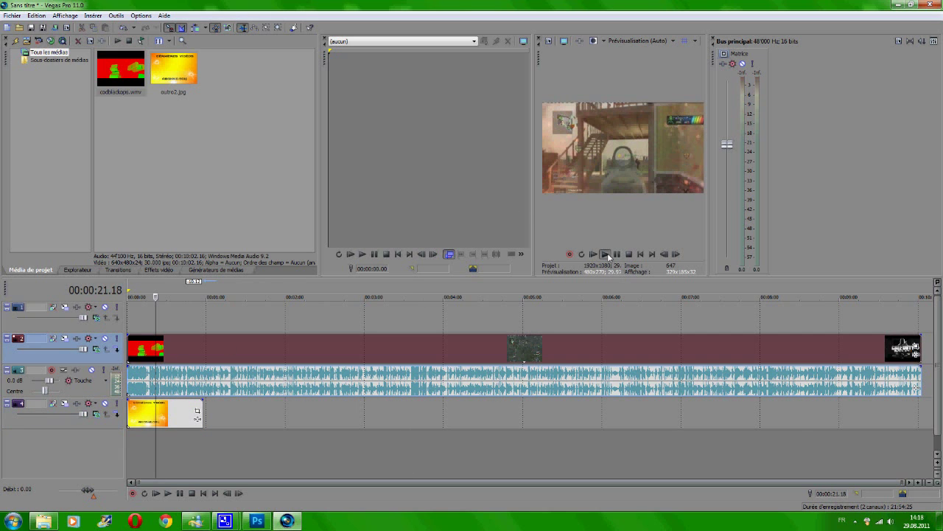
{"action": "left_click", "coordinate": [605, 254]}
{"action": "left_click", "coordinate": [617, 253]}
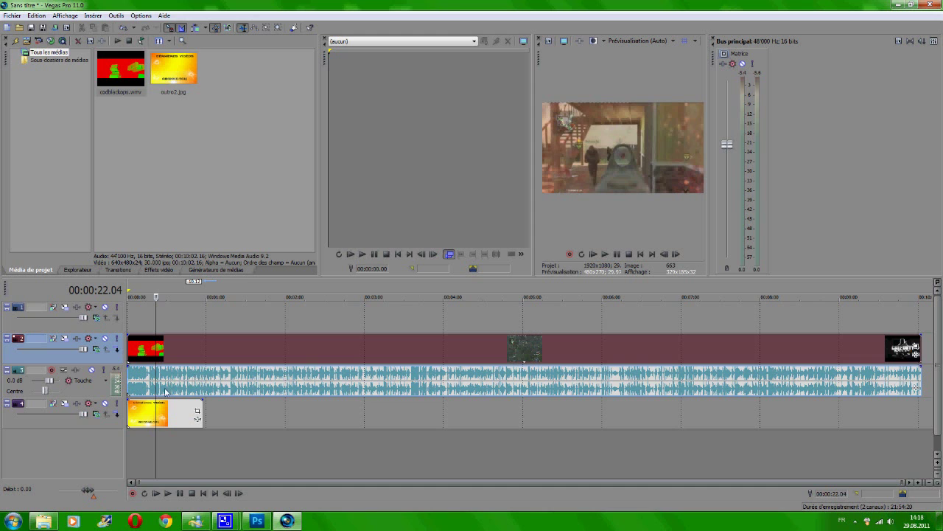
{"action": "mouse_move", "coordinate": [157, 314]}
{"action": "left_mouse_down"}
{"action": "mouse_move", "coordinate": [134, 315]}
{"action": "mouse_move", "coordinate": [151, 315]}
{"action": "left_mouse_up"}
{"action": "left_click_drag", "start_coordinate": [163, 421], "coordinate": [187, 422]}
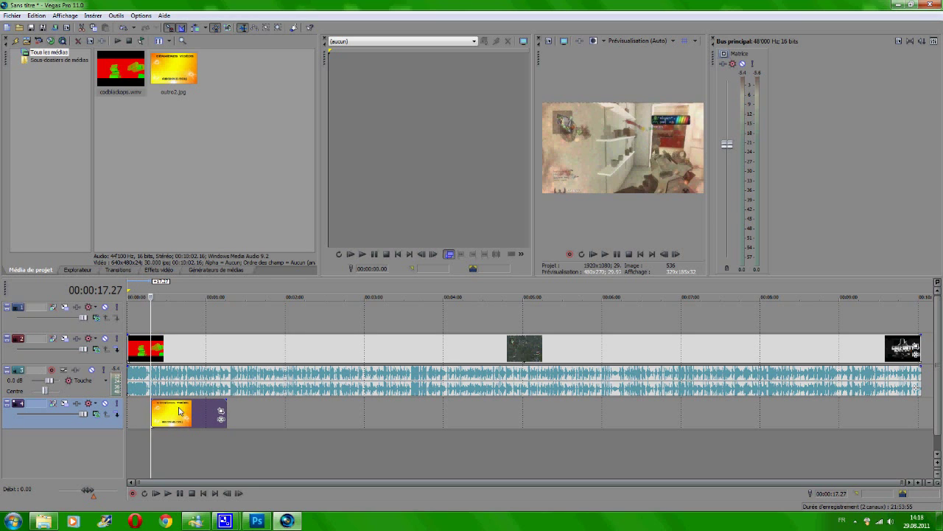
Shrink the codblackops video to an inset beneath "DERNIÈRES VIDÉOS" using a crop about 2180 by 1635, centred near X 725.8, Y 318.2
{"action": "left_click", "coordinate": [918, 348]}
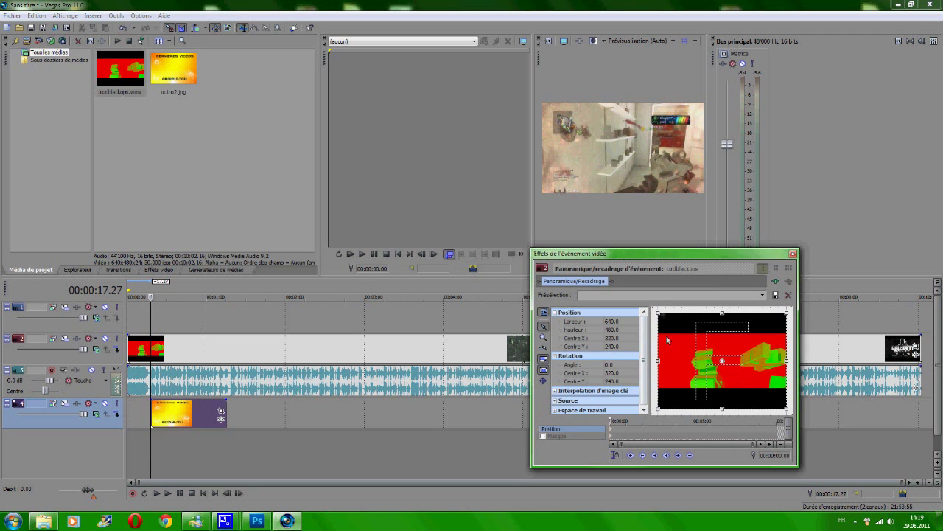
{"action": "left_click_drag", "start_coordinate": [661, 315], "coordinate": [630, 335]}
{"action": "left_click_drag", "start_coordinate": [629, 334], "coordinate": [505, 313]}
{"action": "left_click_drag", "start_coordinate": [727, 362], "coordinate": [809, 380]}
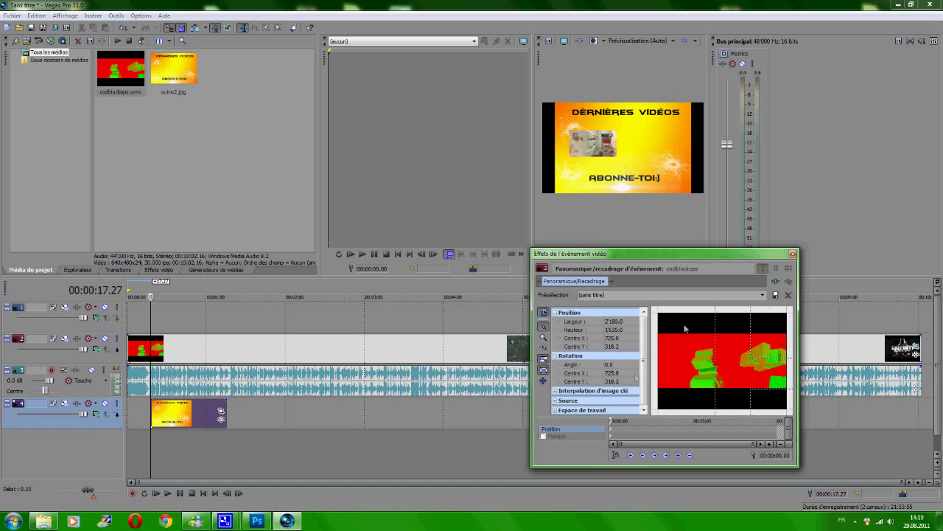
{"action": "left_click", "coordinate": [794, 255]}
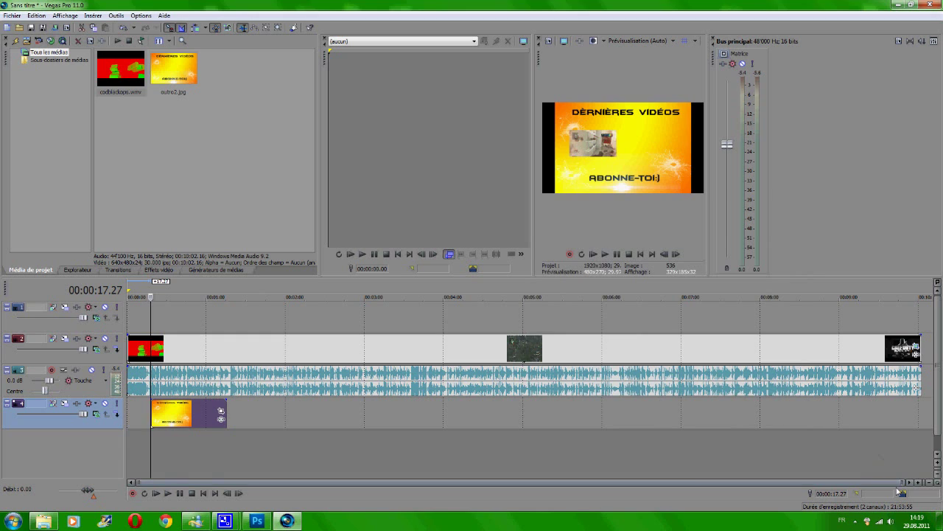
Lower the codblackops audio track's volume to -Inf. and play back the section to check it
{"action": "left_click", "coordinate": [605, 253]}
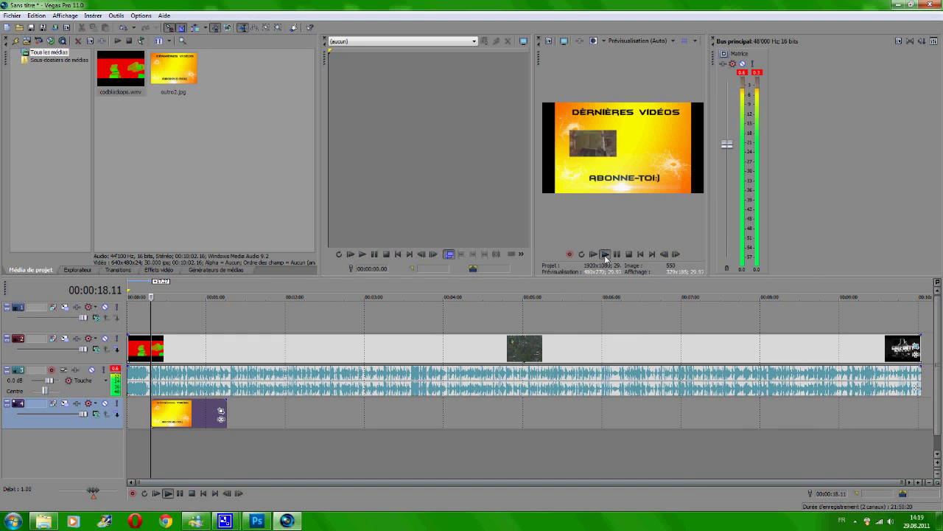
{"action": "left_click", "coordinate": [616, 254]}
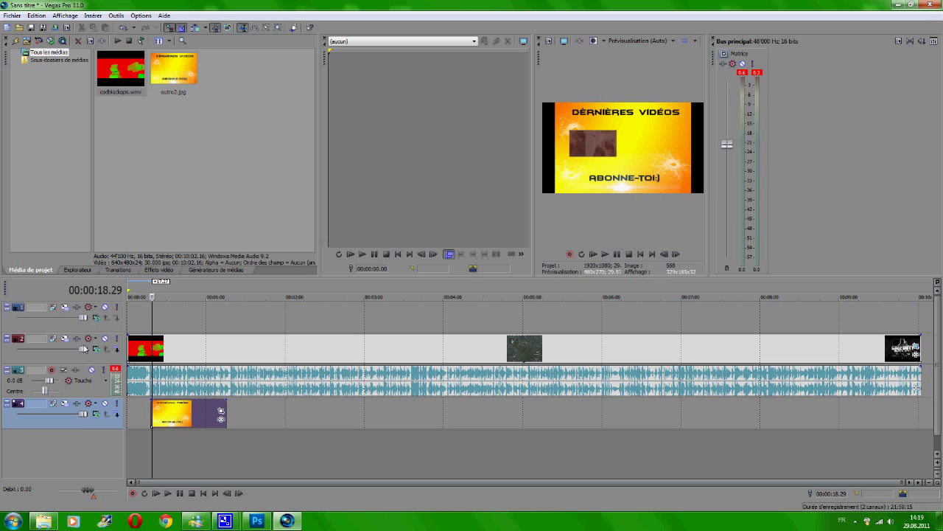
{"action": "left_click_drag", "start_coordinate": [83, 348], "coordinate": [29, 380]}
{"action": "left_click", "coordinate": [605, 254]}
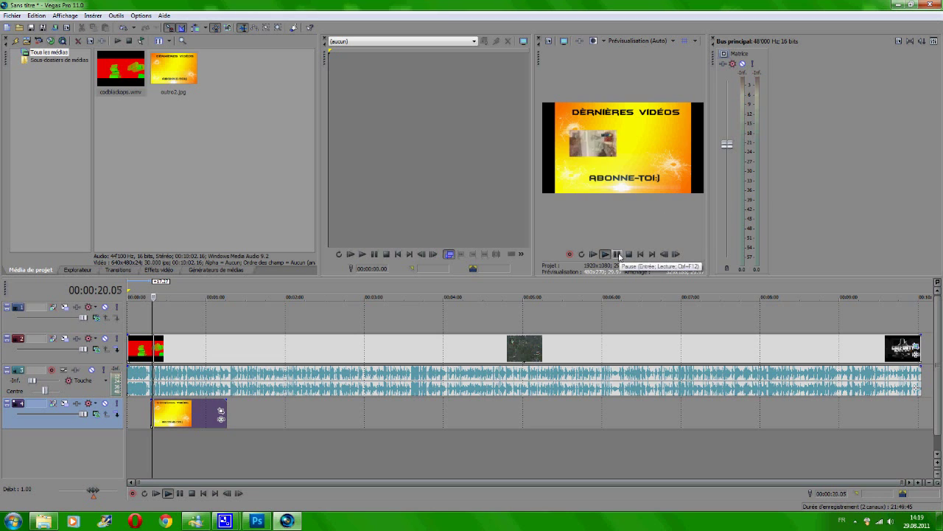
{"action": "left_click", "coordinate": [617, 254]}
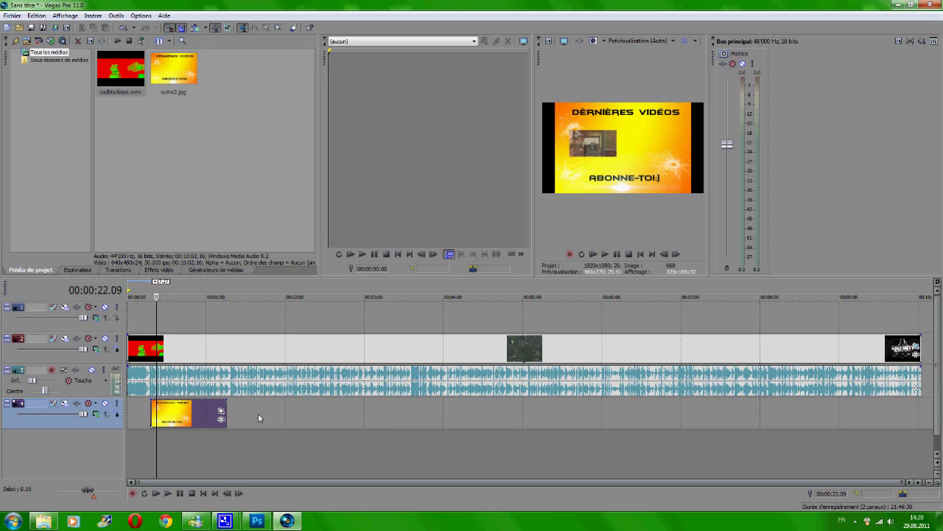
{"action": "right_click", "coordinate": [246, 312]}
{"action": "left_click", "coordinate": [197, 320]}
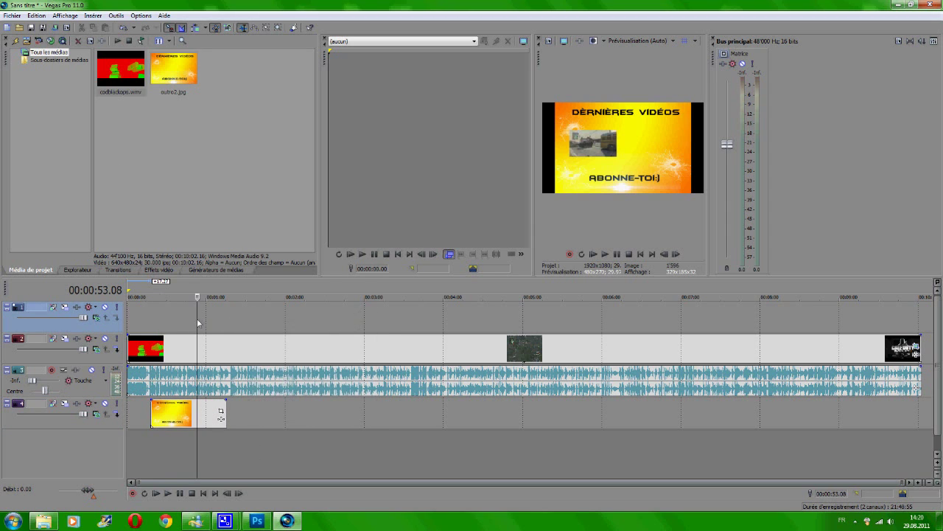
{"action": "left_click", "coordinate": [36, 16]}
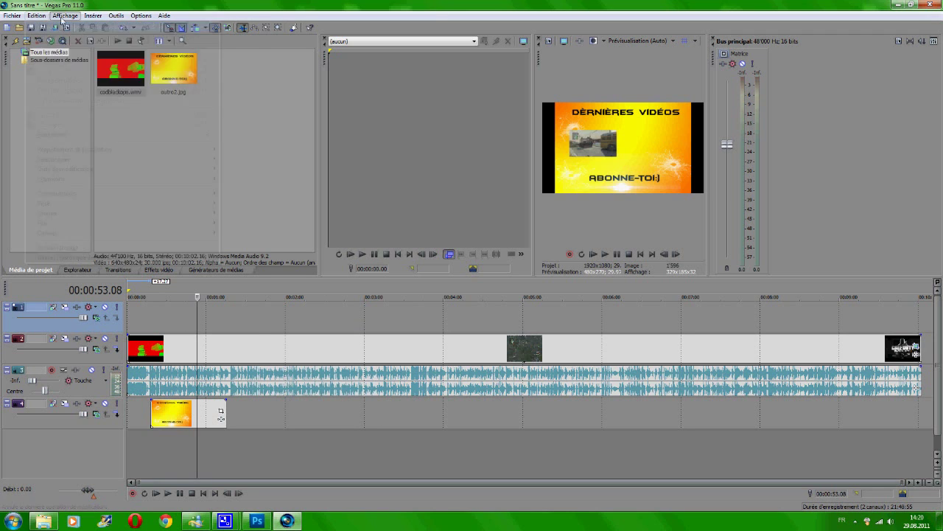
{"action": "left_click", "coordinate": [65, 15]}
{"action": "mouse_move", "coordinate": [116, 16]}
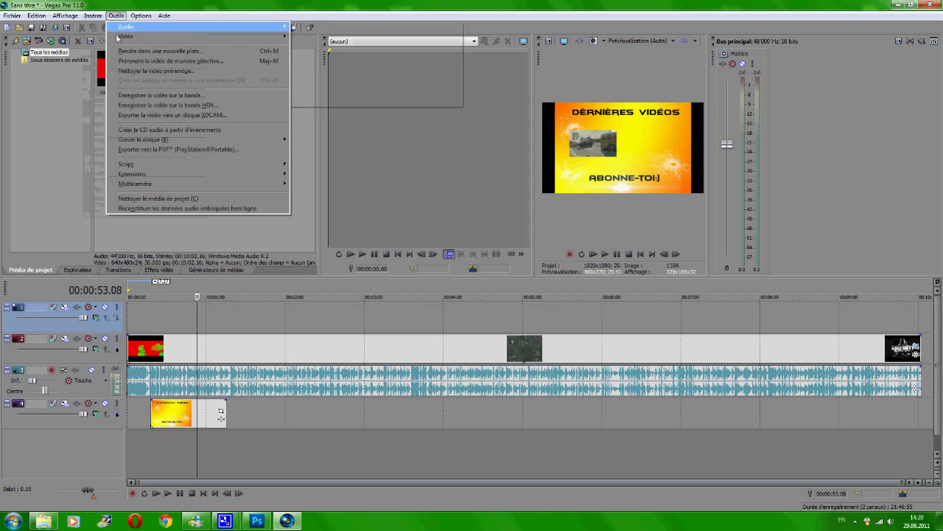
{"action": "left_click", "coordinate": [301, 321]}
{"action": "scroll", "coordinate": [306, 317], "scroll_direction": "up", "scroll_amount": 2}
{"action": "scroll", "coordinate": [258, 312], "scroll_direction": "down", "scroll_amount": 2}
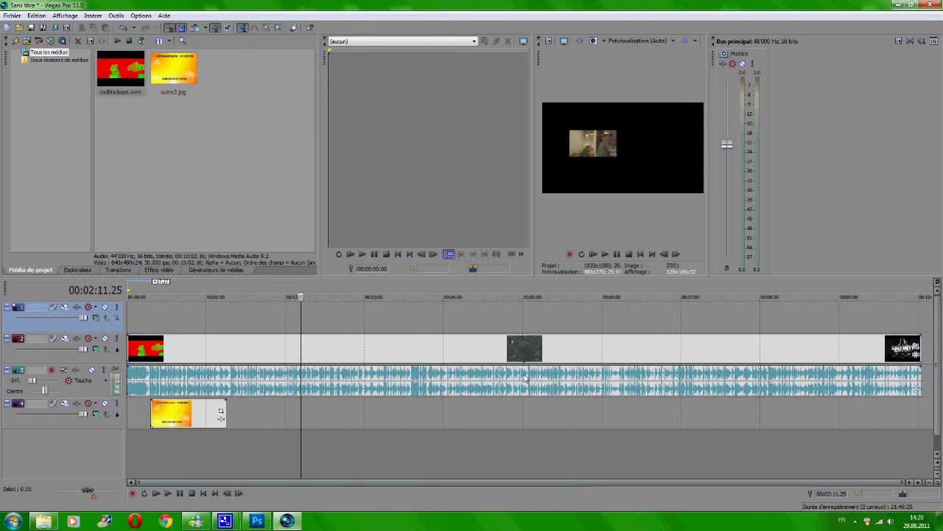
Insert a text media event on the empty track 1 at 00:01:27.05
{"action": "left_click", "coordinate": [242, 315]}
{"action": "right_click", "coordinate": [241, 316]}
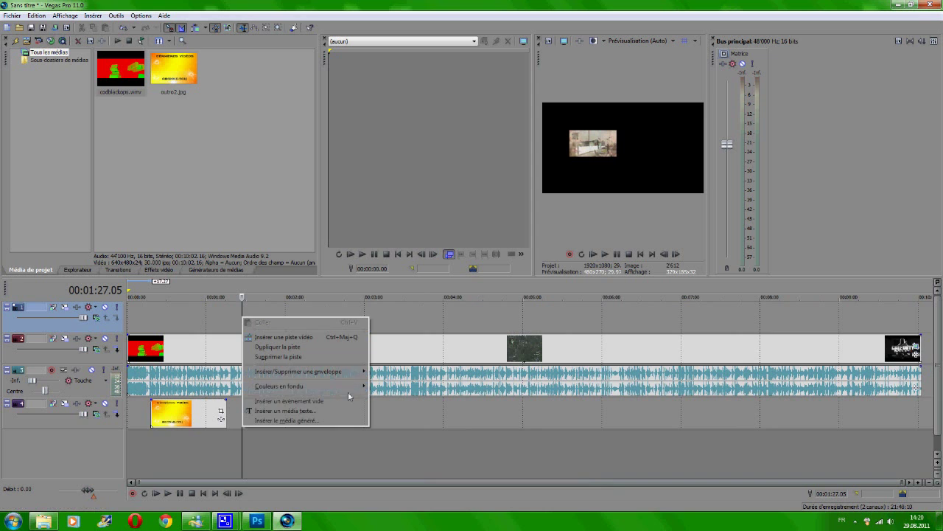
{"action": "left_click", "coordinate": [341, 410]}
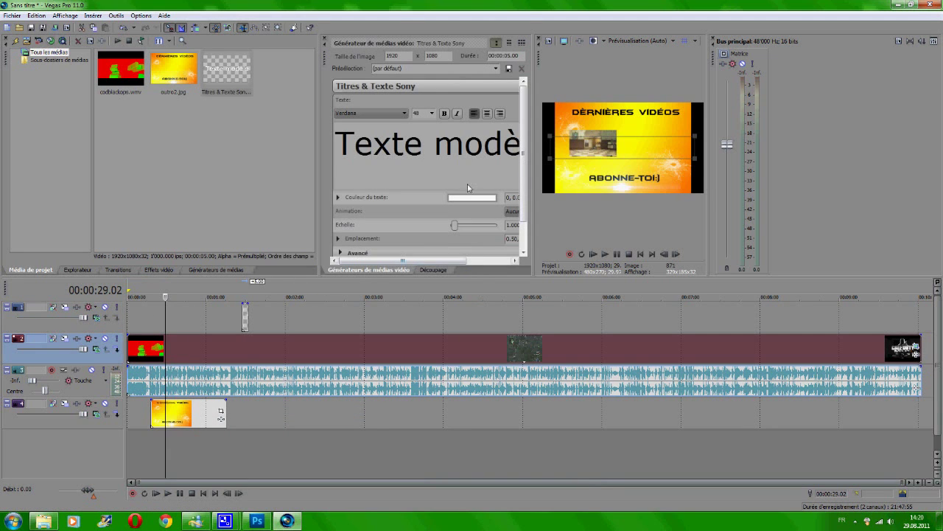
Remove the sample text from the new title, leaving its text field empty
{"action": "left_click", "coordinate": [432, 113]}
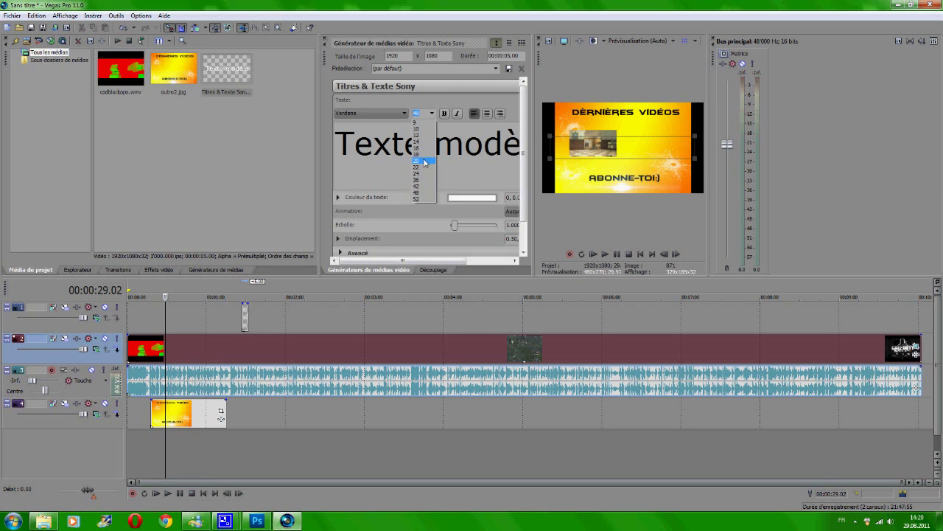
{"action": "key", "text": "Escape"}
{"action": "left_click_drag", "start_coordinate": [510, 160], "coordinate": [371, 162]}
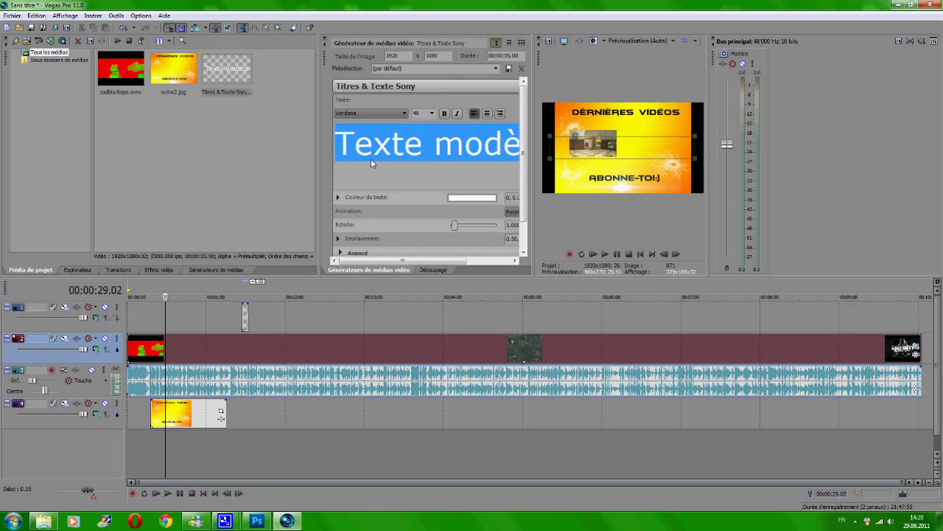
{"action": "key", "text": "BackSpace"}
{"action": "type", "text": "NIack"}
{"action": "key", "text": "BackSpace"}
{"action": "key", "text": "BackSpace"}
{"action": "key", "text": "BackSpace"}
{"action": "key", "text": "BackSpace"}
{"action": "key", "text": "BackSpace"}
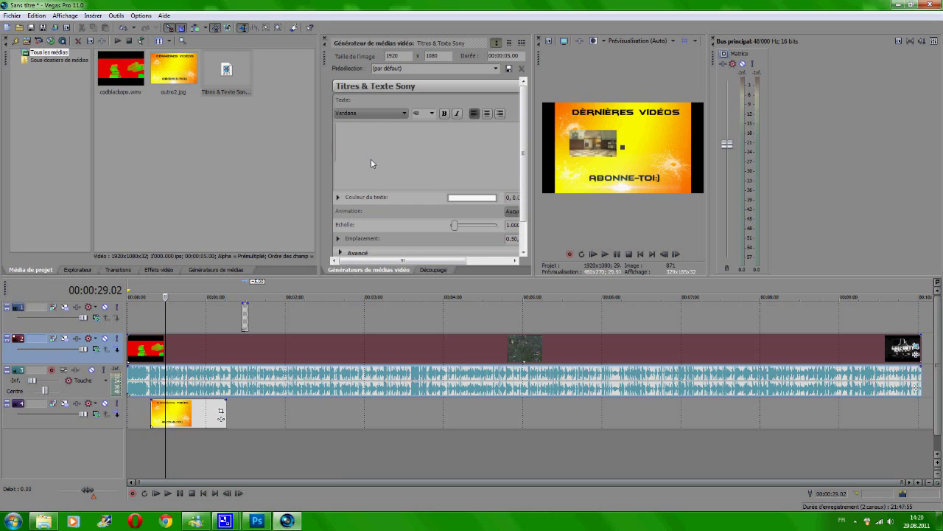
Set the title's font to BatmanForeverAlternate
{"action": "left_click", "coordinate": [389, 114]}
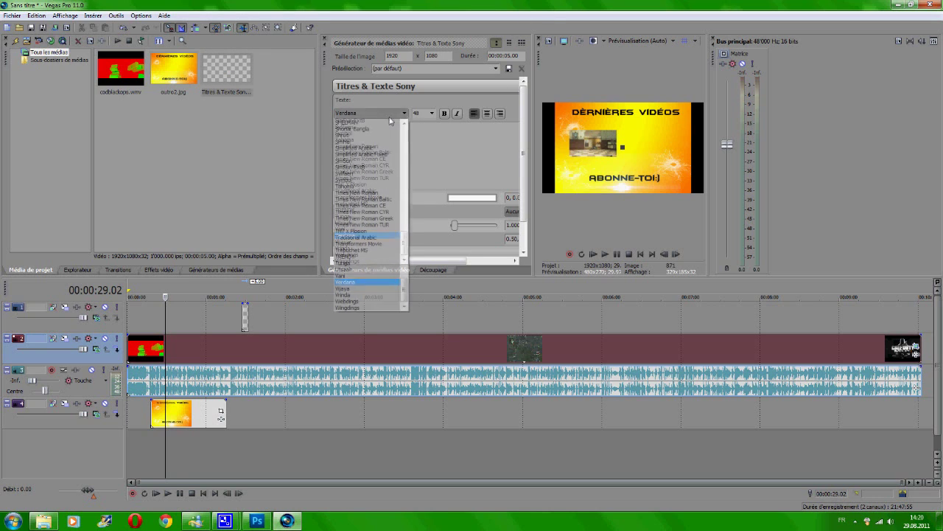
{"action": "scroll", "coordinate": [391, 185], "scroll_direction": "up", "scroll_amount": 15}
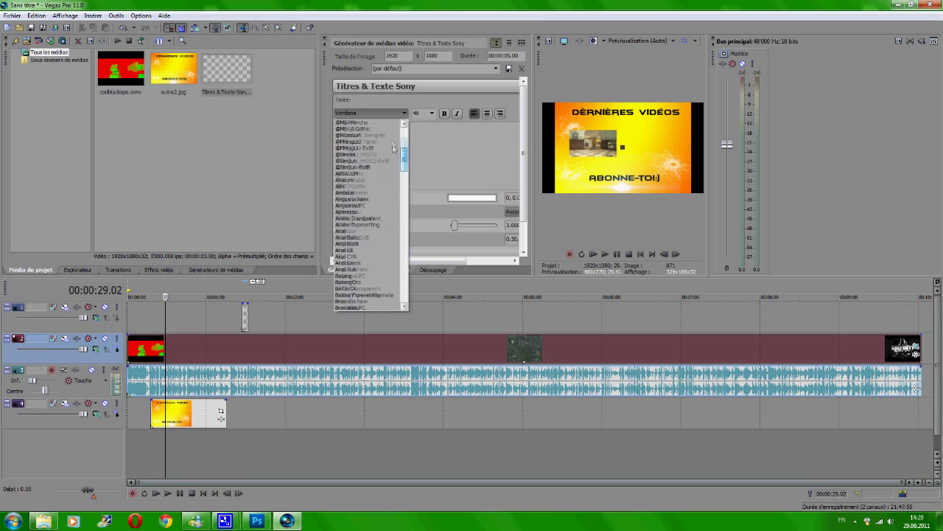
{"action": "left_click", "coordinate": [388, 294]}
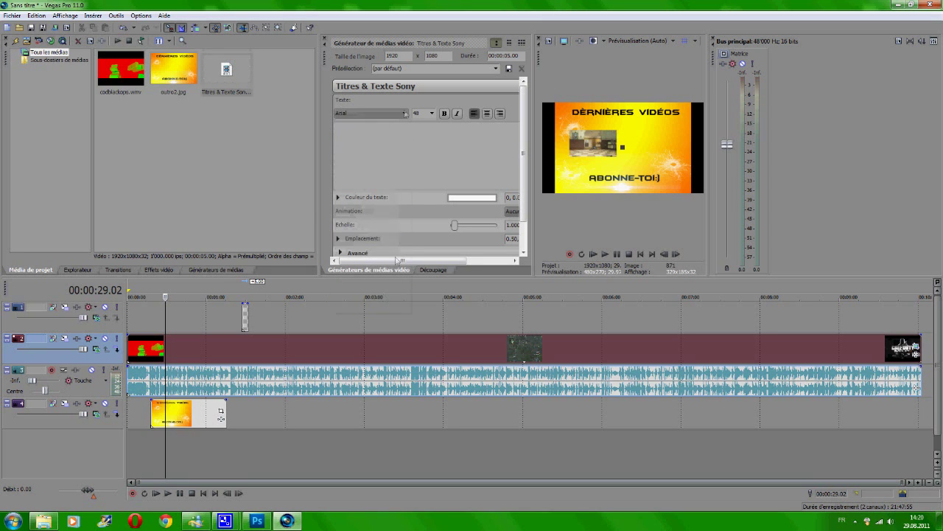
{"action": "left_click", "coordinate": [405, 113]}
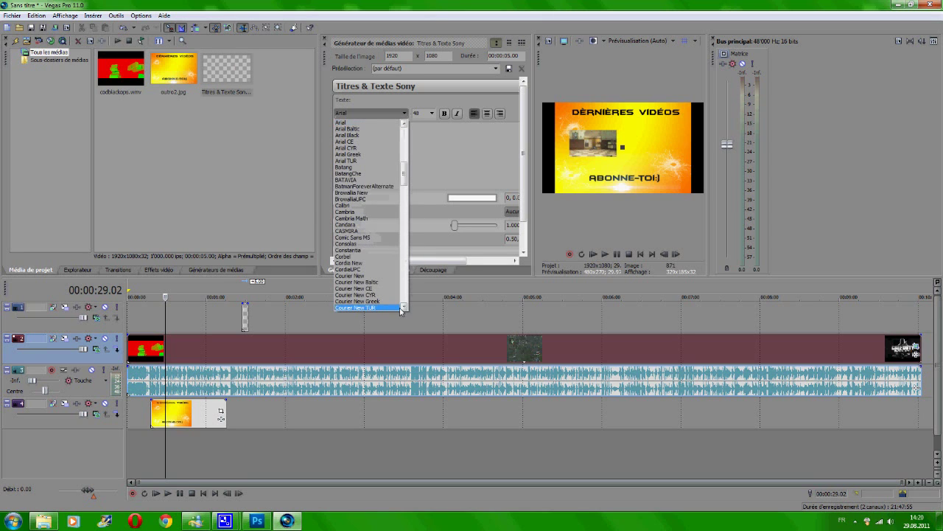
{"action": "left_click", "coordinate": [380, 186]}
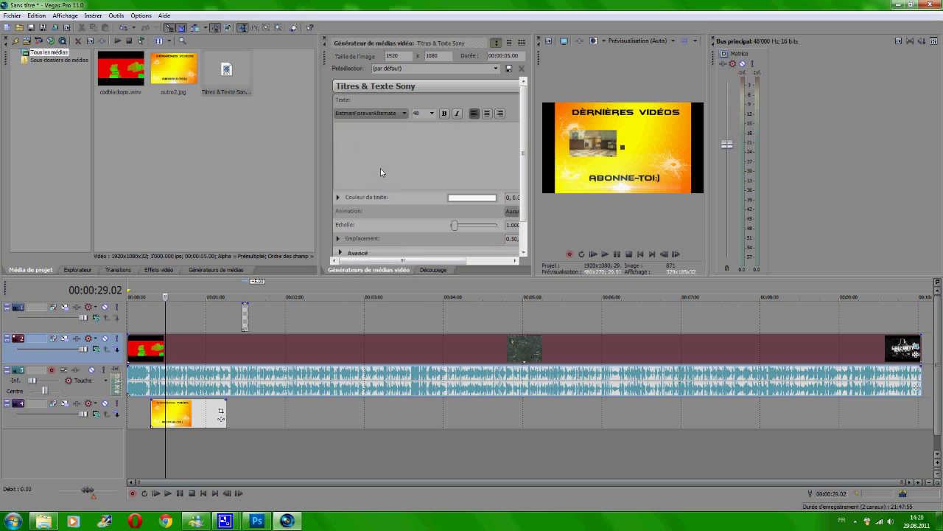
Change the title's text colour to black
{"action": "left_click", "coordinate": [475, 197]}
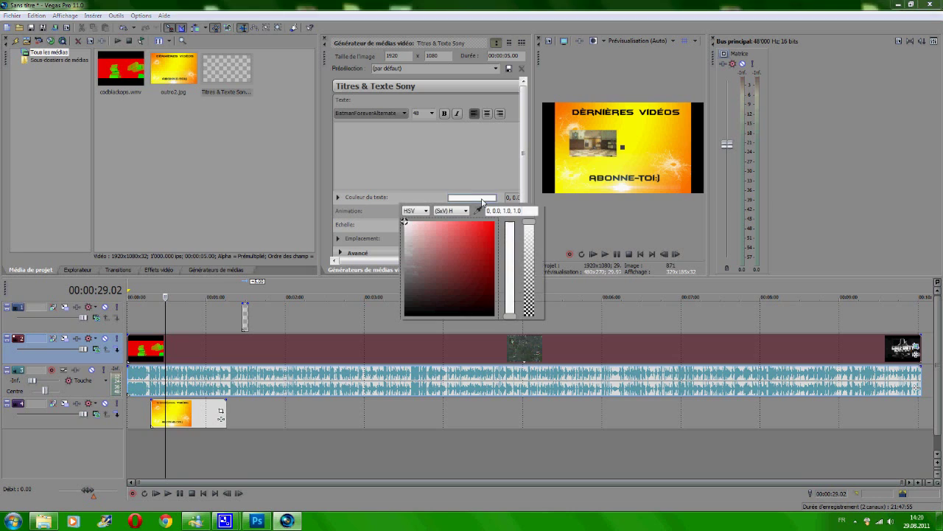
{"action": "left_click_drag", "start_coordinate": [406, 222], "coordinate": [425, 316]}
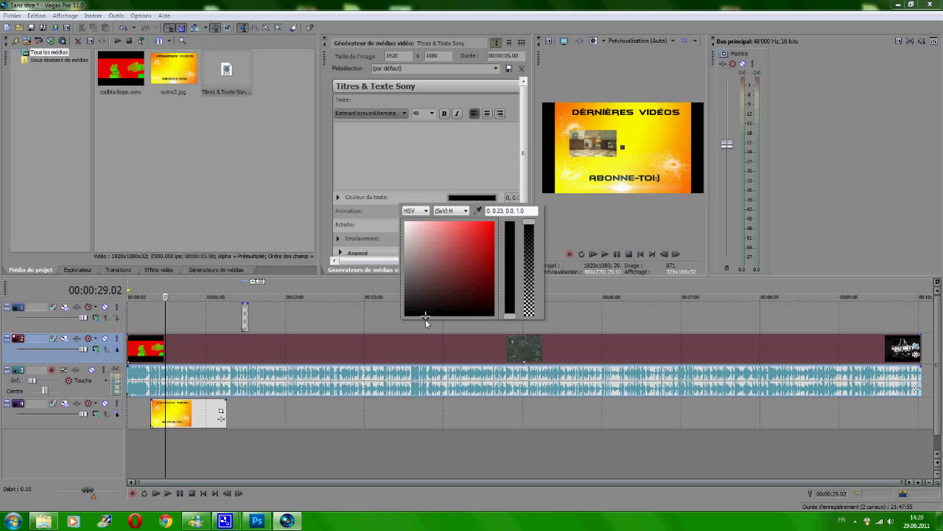
{"action": "left_click", "coordinate": [496, 146]}
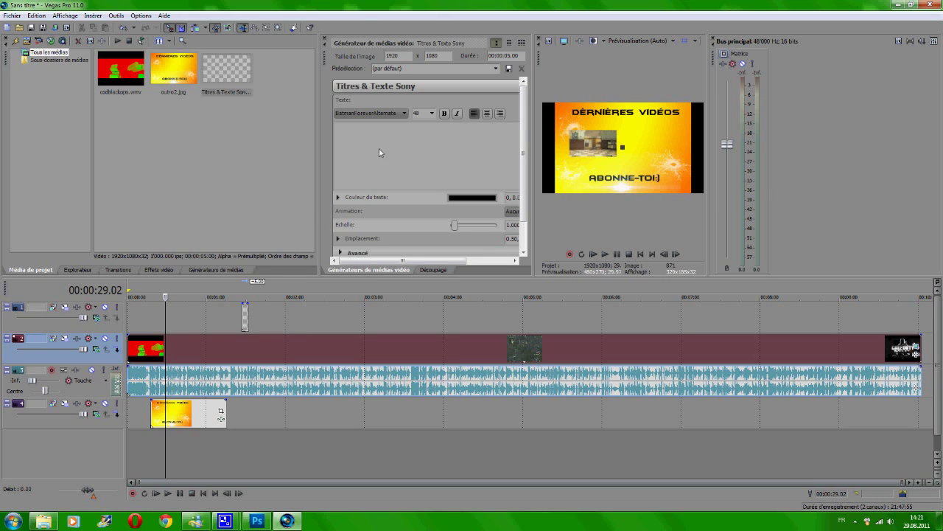
Align the title event's start with the outro2 image event and lengthen it to about 30 seconds
{"action": "left_click_drag", "start_coordinate": [246, 321], "coordinate": [190, 322]}
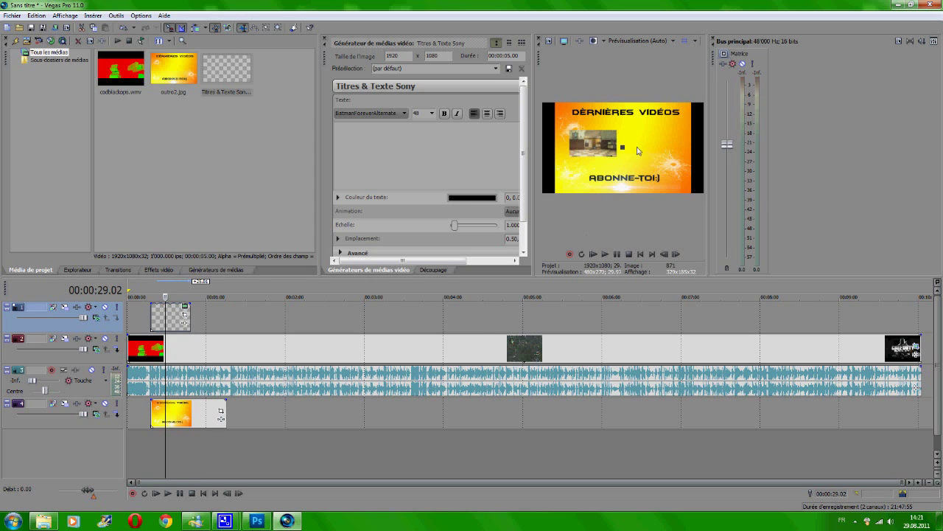
{"action": "left_click", "coordinate": [180, 322]}
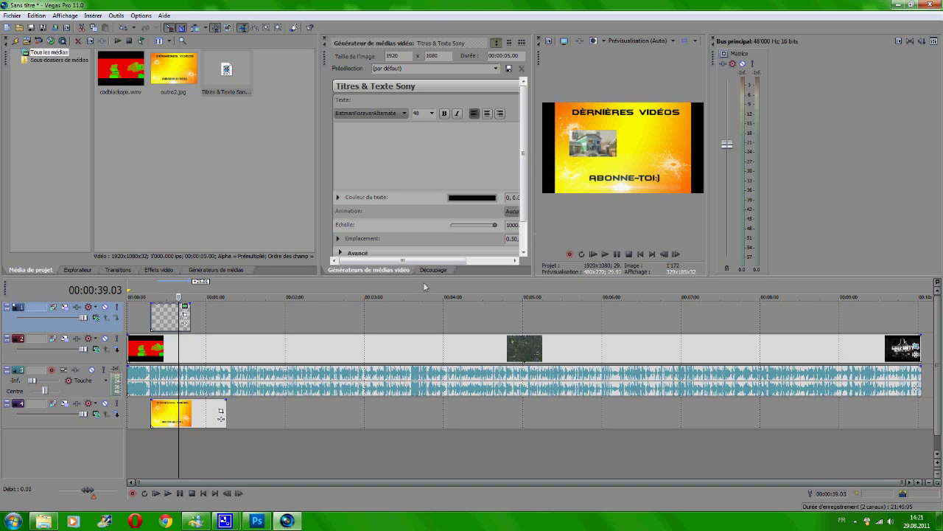
{"action": "left_click", "coordinate": [167, 317]}
Try "B" as the title text and delete it again
{"action": "left_click", "coordinate": [383, 155]}
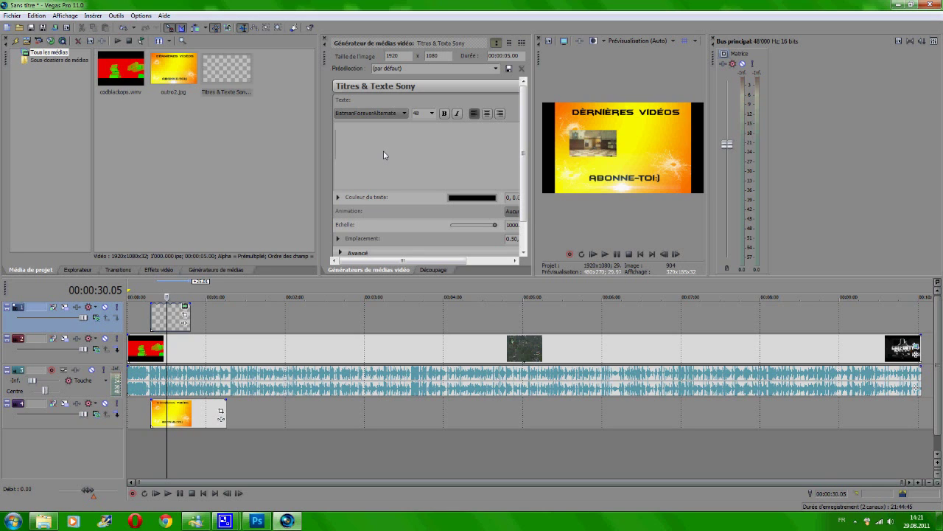
{"action": "type", "text": "B"}
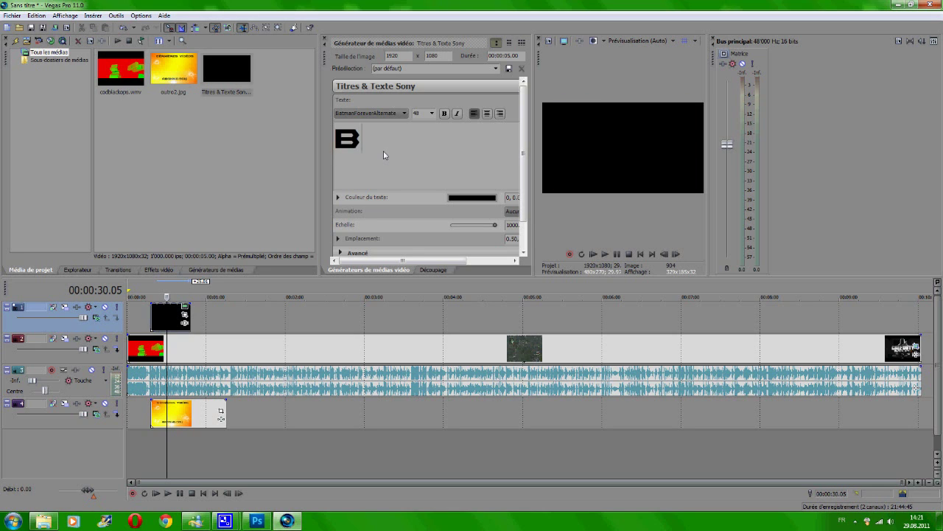
{"action": "key", "text": "BackSpace"}
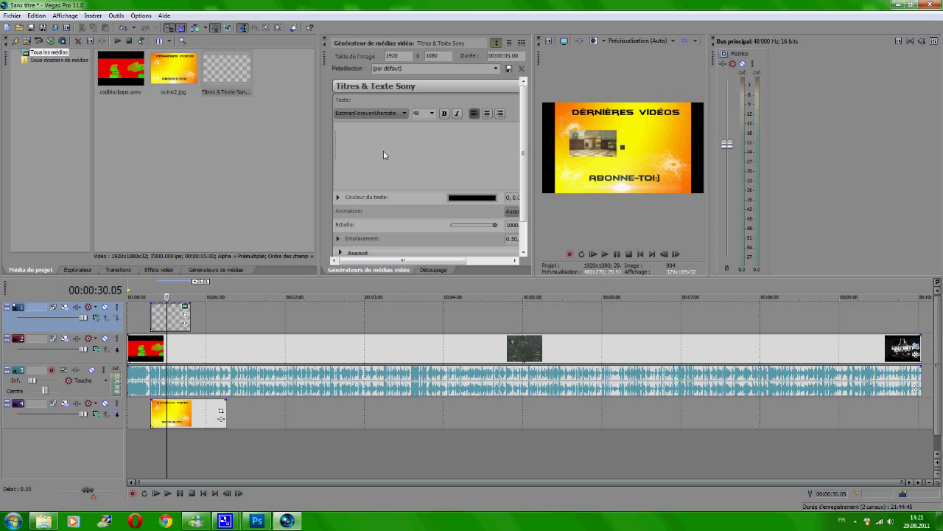
Set the title's text colour to white and enter "B" as its text
{"action": "left_click", "coordinate": [460, 198]}
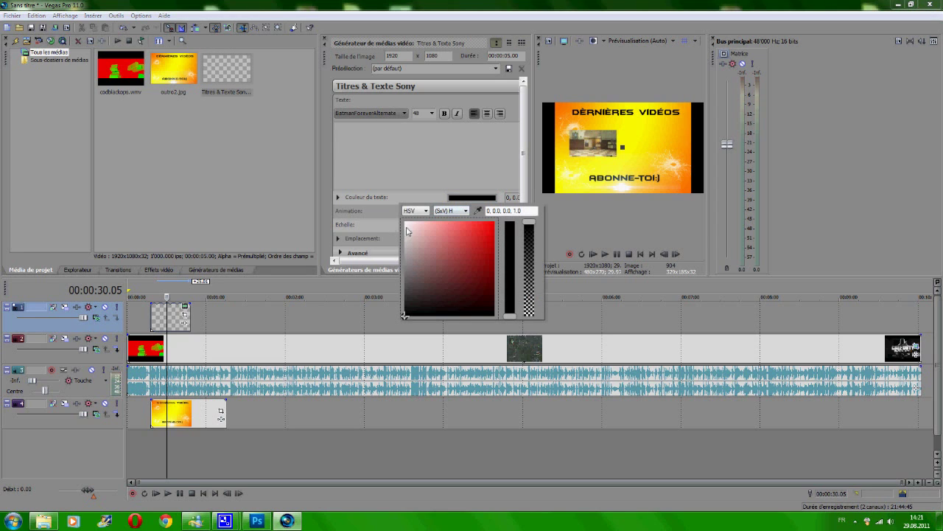
{"action": "left_click", "coordinate": [406, 227]}
{"action": "left_click_drag", "start_coordinate": [403, 222], "coordinate": [397, 210]}
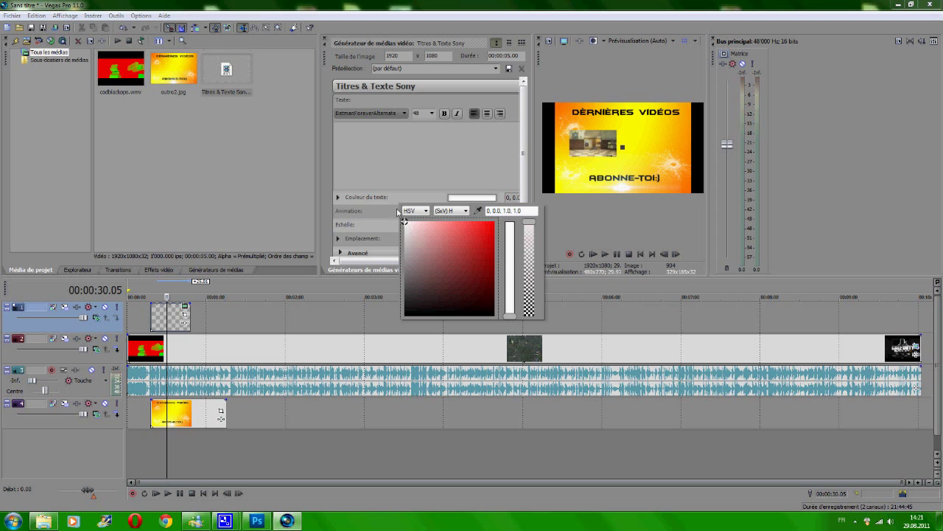
{"action": "left_click", "coordinate": [435, 180]}
{"action": "type", "text": "B"}
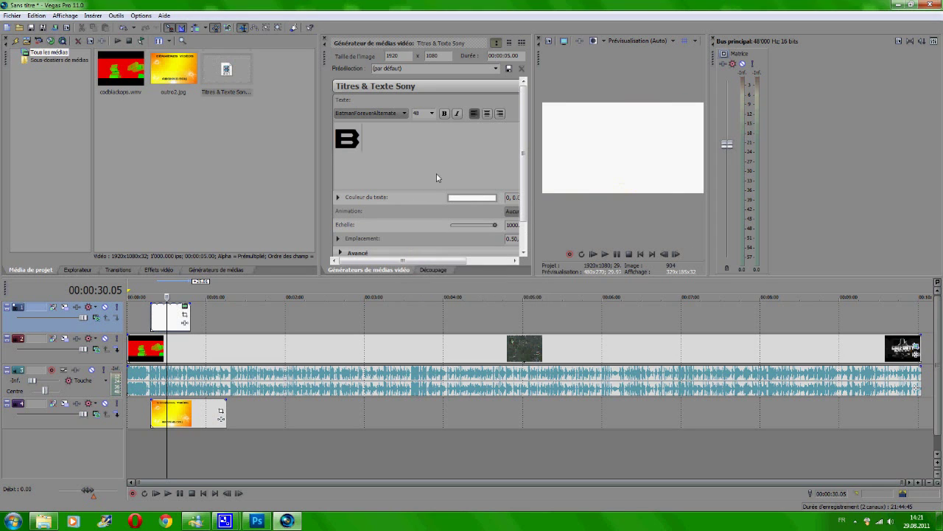
Clear the title's text and move the title event onto a new track below the outro2 image
{"action": "key", "text": "BackSpace"}
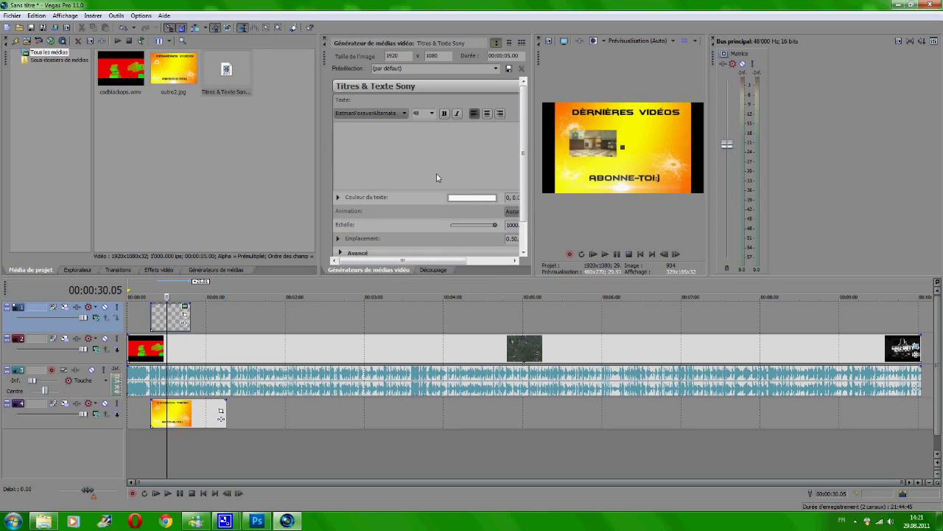
{"action": "left_click", "coordinate": [168, 318]}
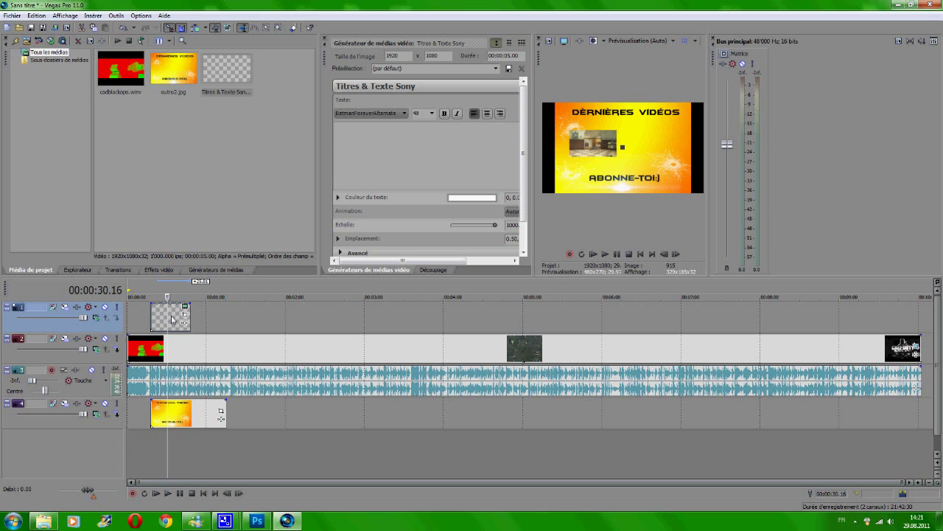
{"action": "left_click_drag", "start_coordinate": [179, 440], "coordinate": [174, 437]}
Try "BBB" as the title text, delete it, and enter "BLACK" instead
{"action": "type", "text": "B"}
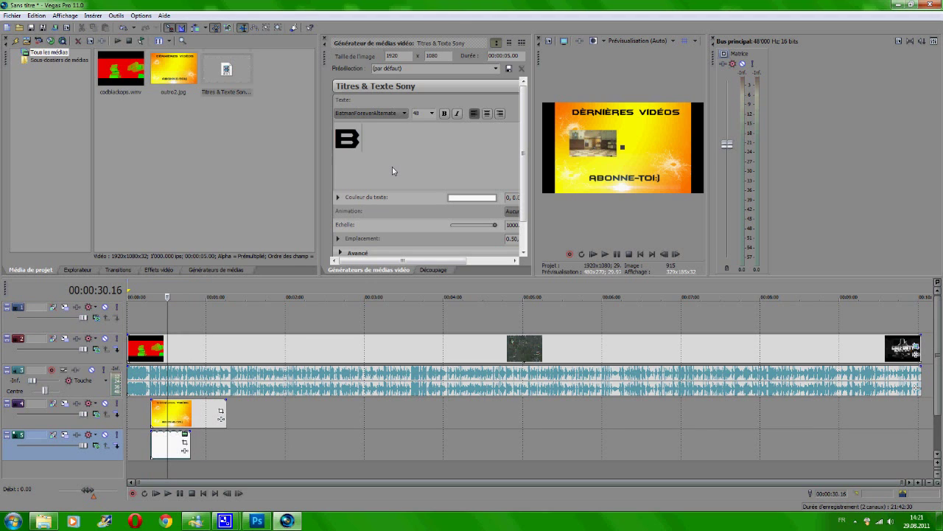
{"action": "type", "text": "BB"}
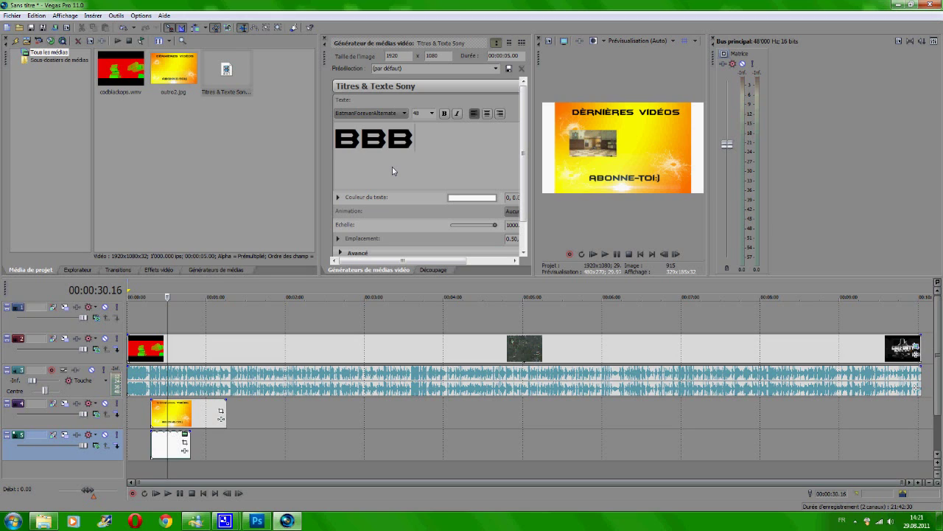
{"action": "key", "text": "BackSpace"}
{"action": "key", "text": "BackSpace"}
{"action": "key", "text": "BackSpace"}
{"action": "type", "text": "BLACK"}
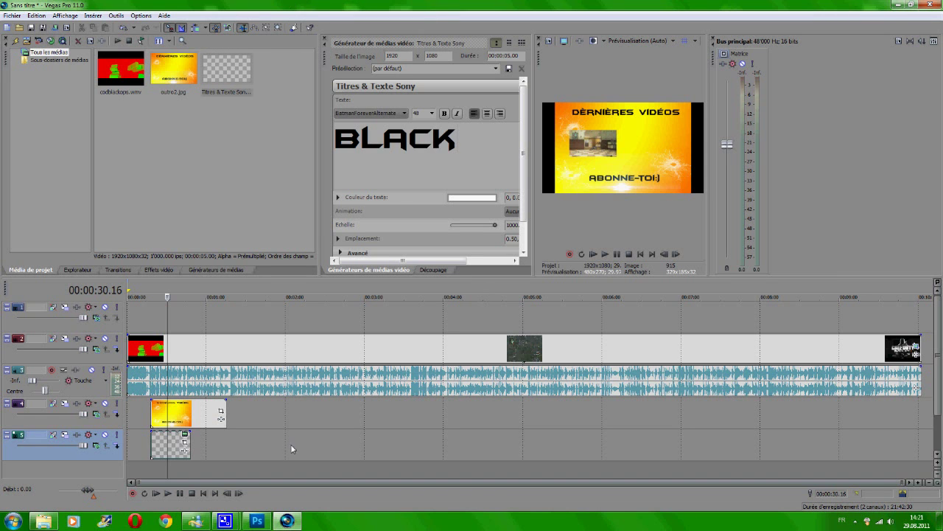
{"action": "left_click", "coordinate": [900, 5]}
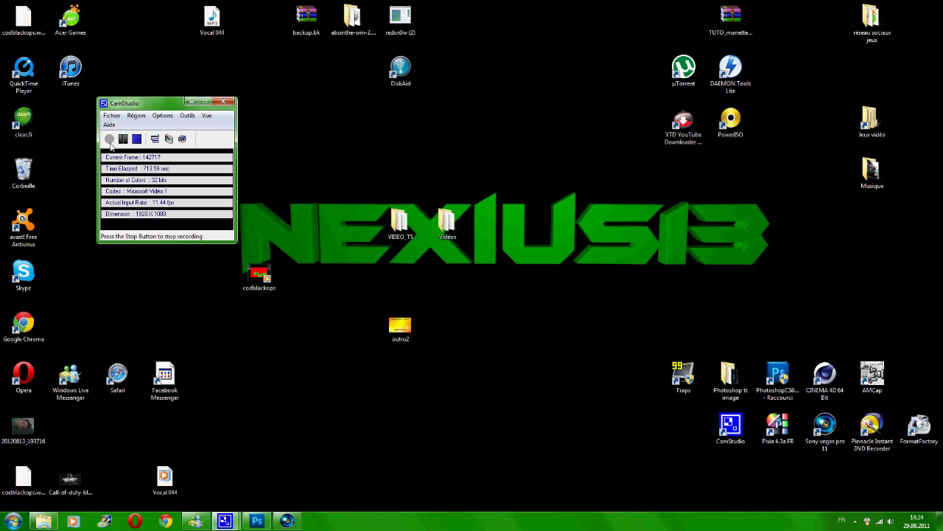
{"action": "left_click", "coordinate": [287, 520]}
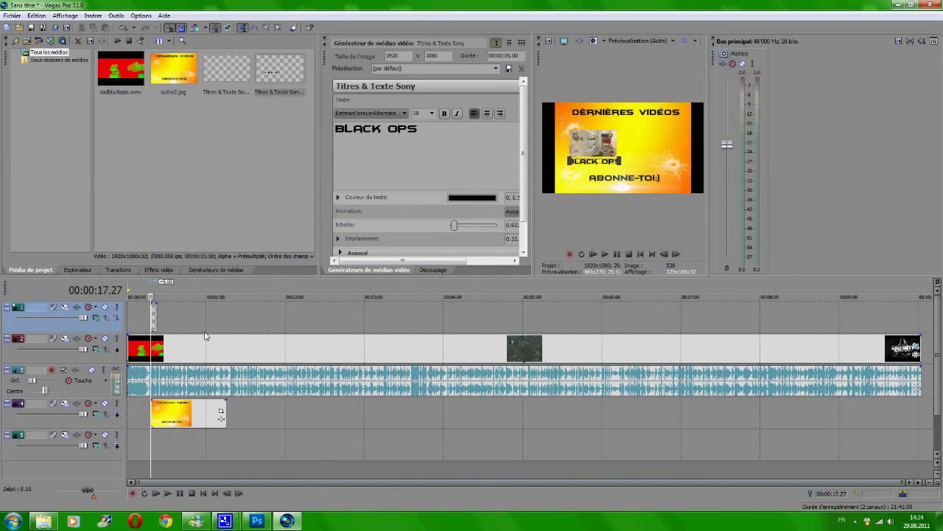
Insert a new text media event on the top track at 00:00:17.27
{"action": "right_click", "coordinate": [188, 316]}
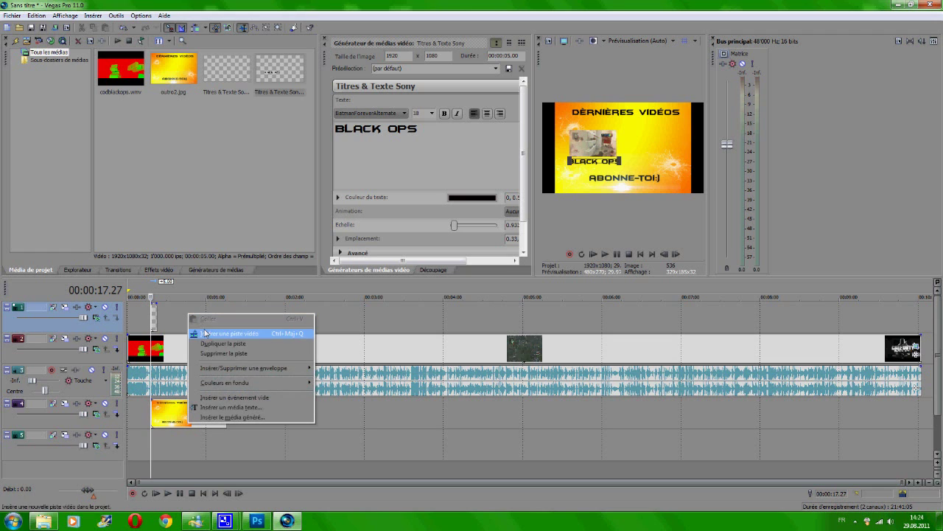
{"action": "left_click", "coordinate": [221, 407]}
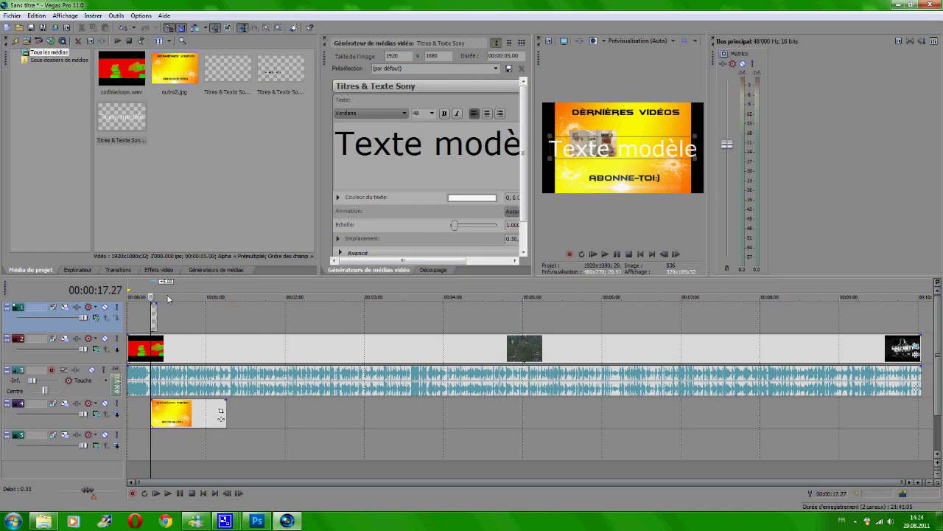
{"action": "left_click", "coordinate": [156, 313]}
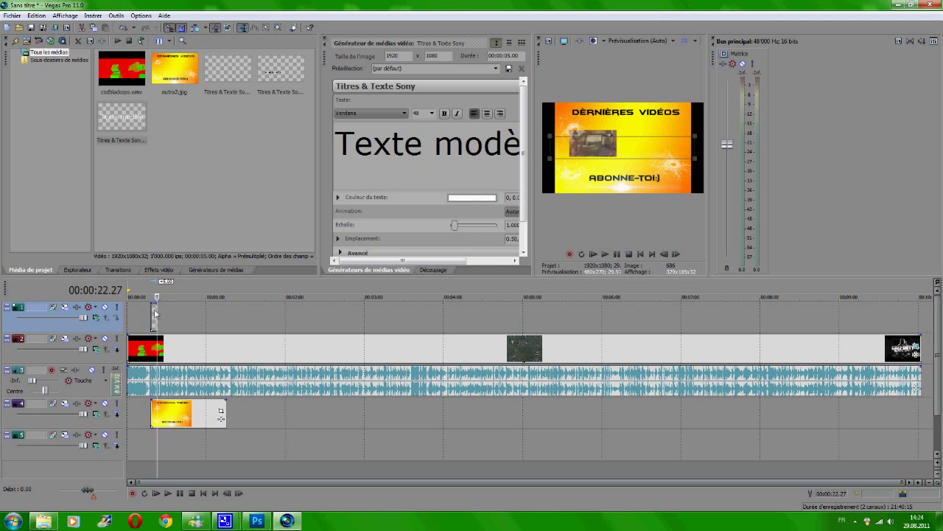
Delete both overlapping title events from the top video track
{"action": "right_click", "coordinate": [155, 313]}
{"action": "left_click", "coordinate": [185, 176]}
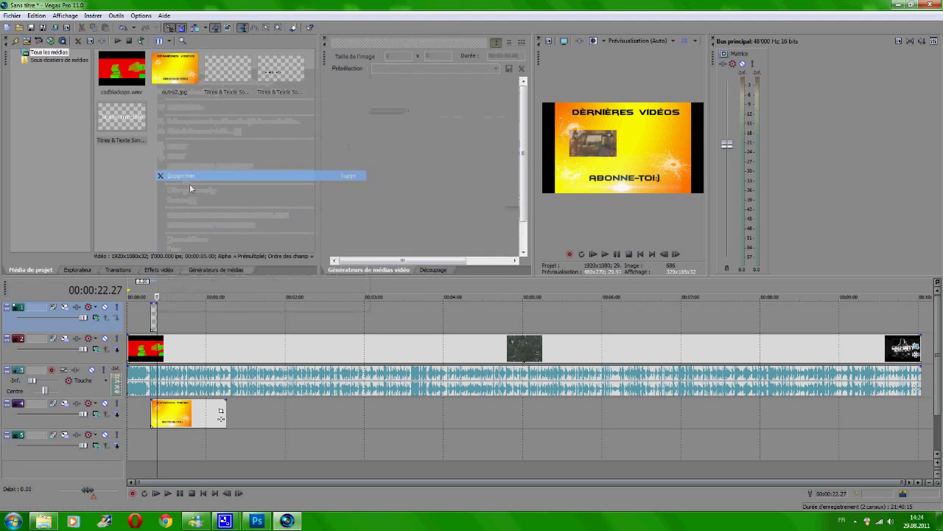
{"action": "right_click", "coordinate": [156, 311]}
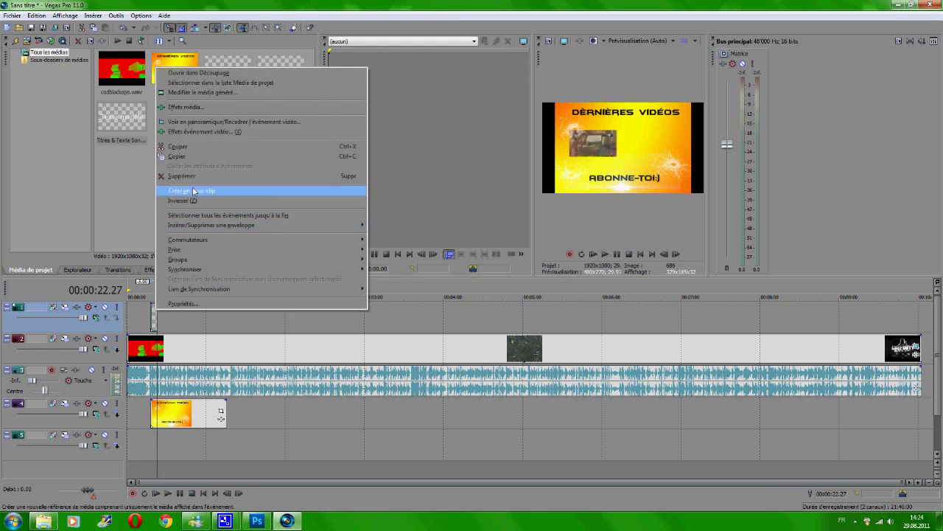
{"action": "left_click", "coordinate": [181, 175]}
{"action": "right_click", "coordinate": [217, 315]}
{"action": "left_click", "coordinate": [263, 399]}
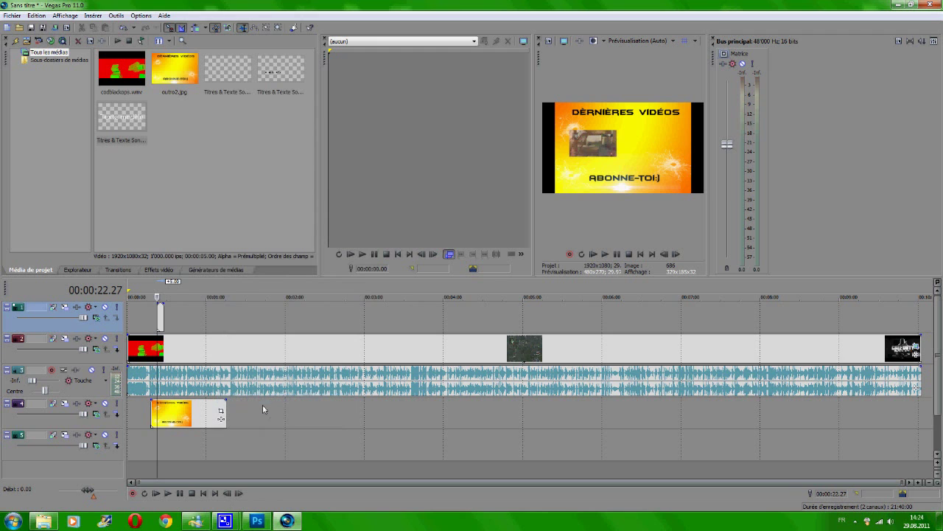
{"action": "right_click", "coordinate": [161, 316]}
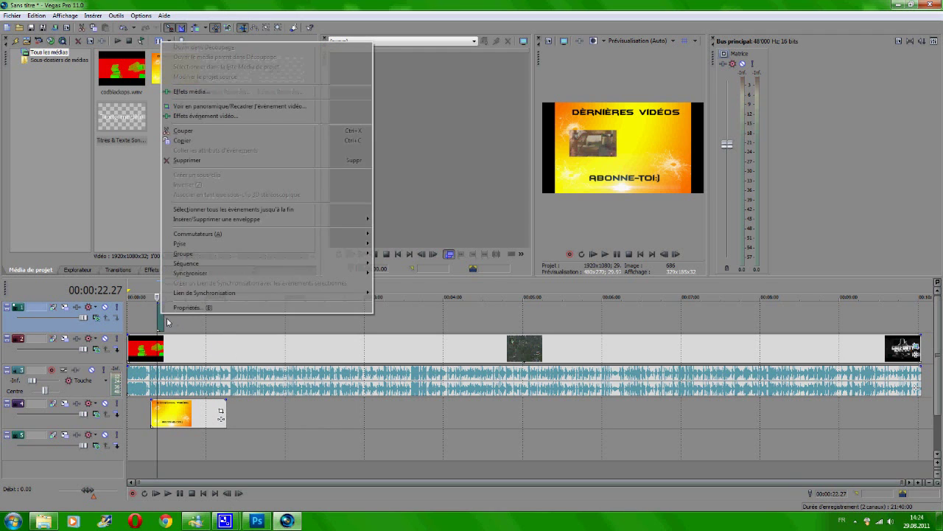
{"action": "left_click", "coordinate": [190, 160]}
Delete the empty top video track and insert a new video track in its place
{"action": "right_click", "coordinate": [187, 317]}
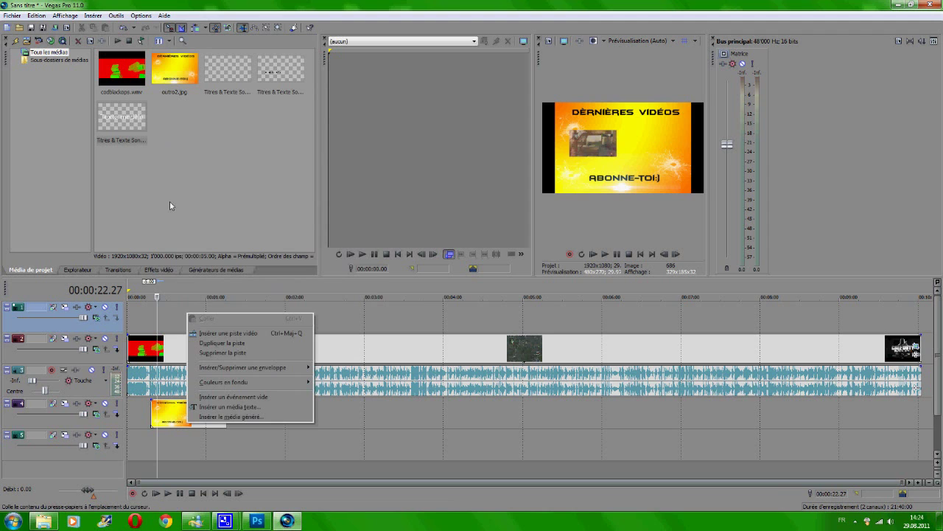
{"action": "left_click", "coordinate": [213, 353]}
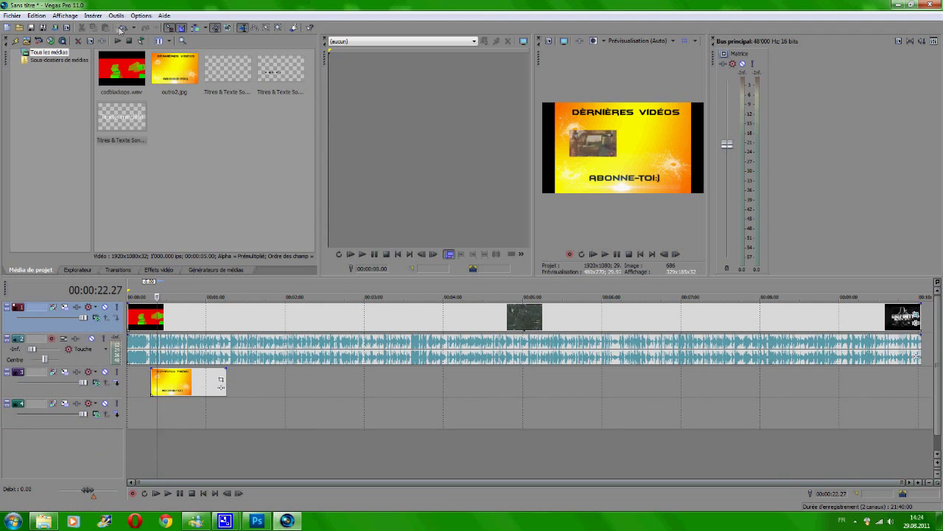
{"action": "left_click", "coordinate": [116, 15]}
{"action": "mouse_move", "coordinate": [93, 16]}
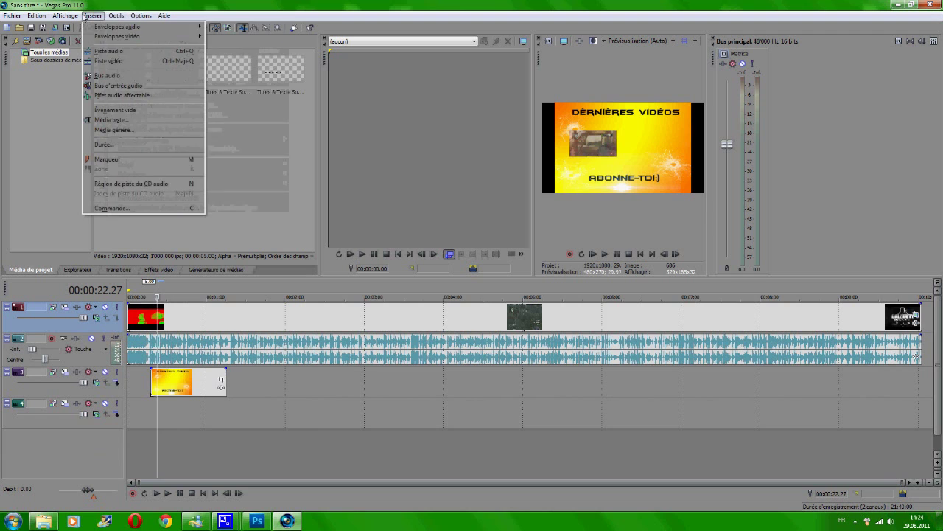
{"action": "left_click", "coordinate": [123, 57]}
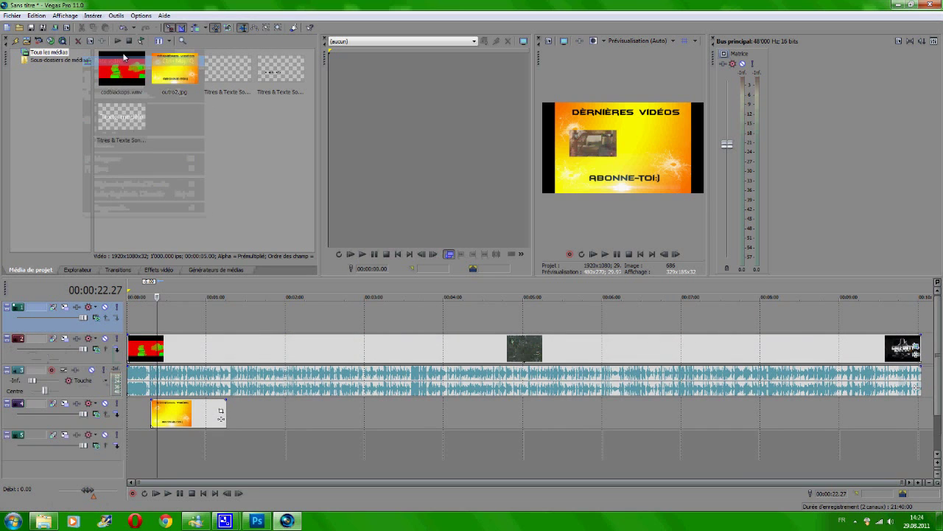
Insert a text media event on the top track at 00:00:22.27 and try size 18 with the BatmanForeverAlternate font on its sample text
{"action": "right_click", "coordinate": [201, 323]}
{"action": "left_click", "coordinate": [237, 416]}
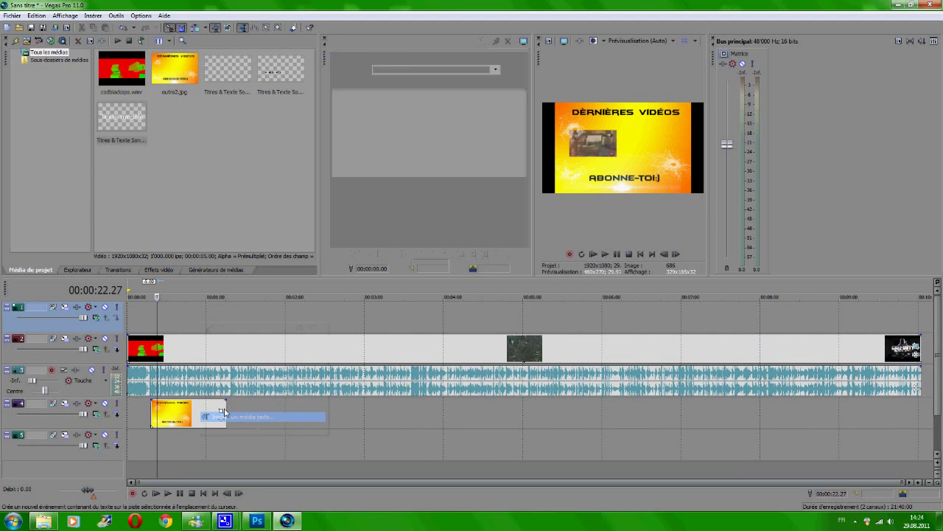
{"action": "left_click", "coordinate": [432, 112]}
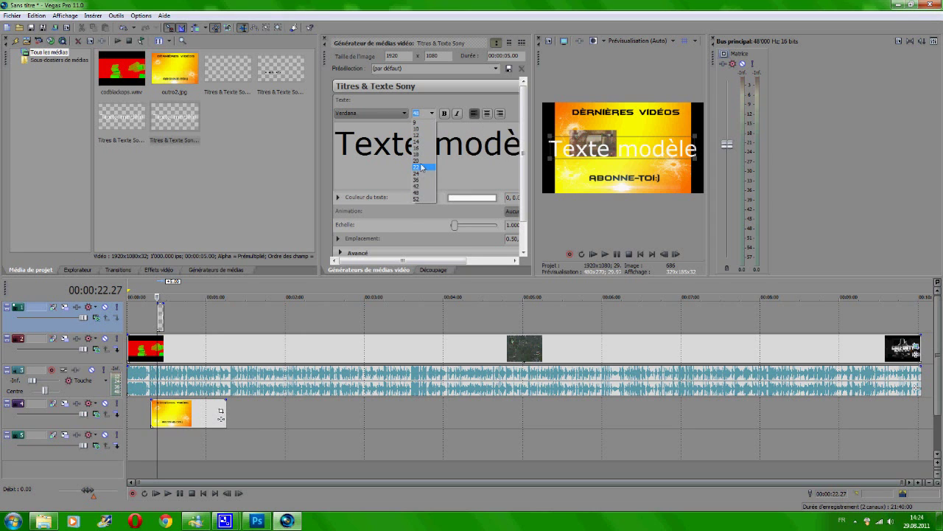
{"action": "left_click", "coordinate": [417, 154]}
{"action": "left_click", "coordinate": [398, 114]}
{"action": "left_click_drag", "start_coordinate": [406, 295], "coordinate": [410, 173]}
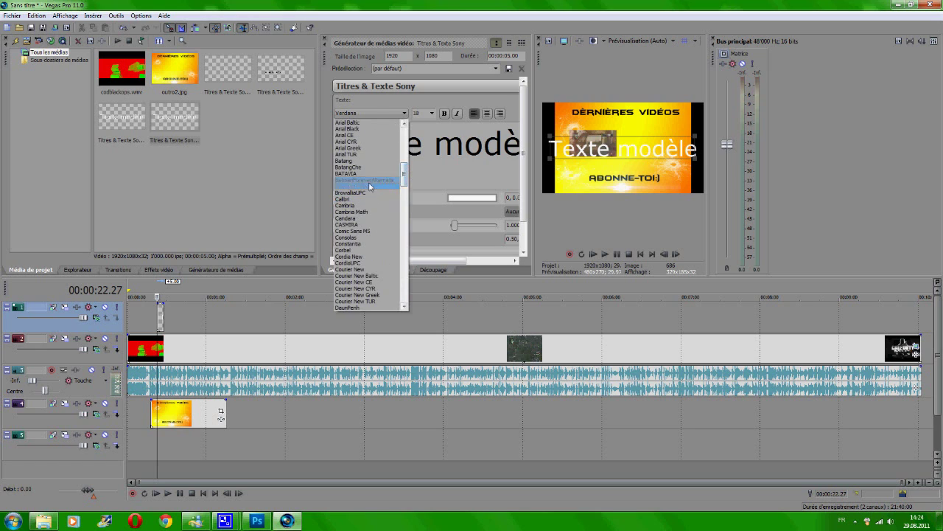
{"action": "left_click", "coordinate": [383, 180]}
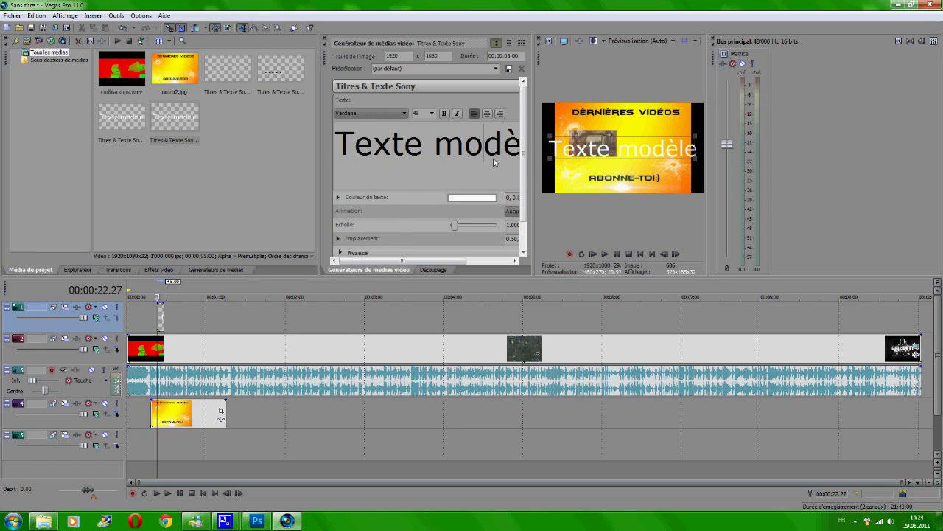
Delete the sample text and set the title's font to BatmanForeverAlternate
{"action": "left_click", "coordinate": [381, 169]}
{"action": "key", "text": "Delete"}
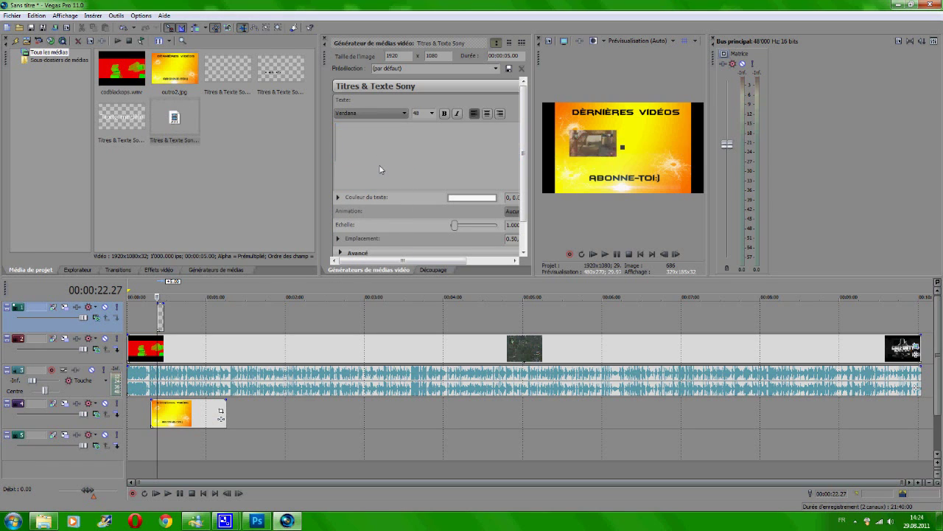
{"action": "left_click", "coordinate": [389, 112]}
{"action": "left_click_drag", "start_coordinate": [421, 220], "coordinate": [414, 160]}
{"action": "left_click", "coordinate": [359, 238]}
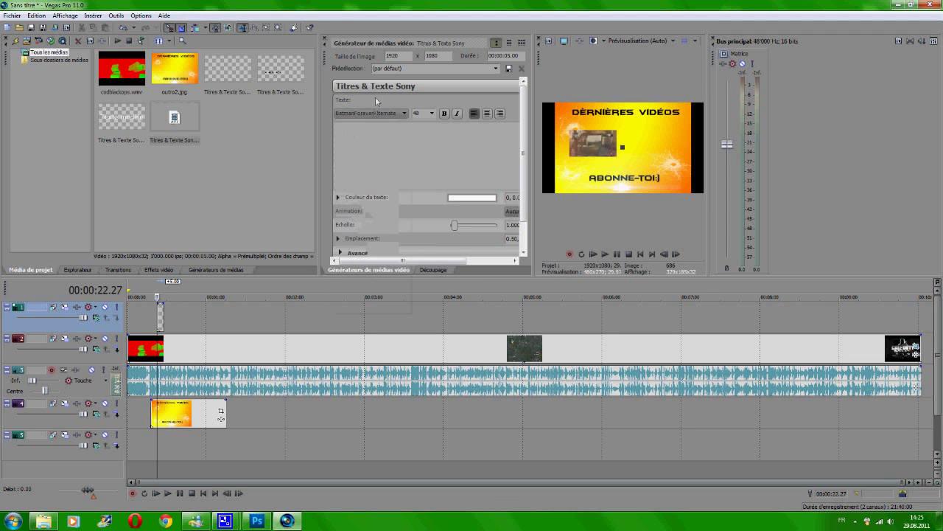
Set the title's font size to 18 and enter "BLACK OPS" as its text
{"action": "left_click", "coordinate": [426, 112]}
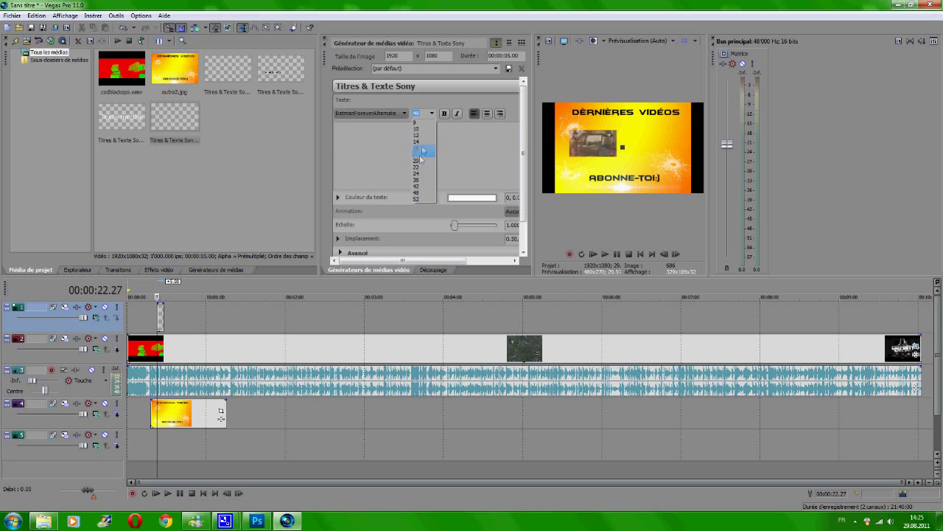
{"action": "left_click", "coordinate": [416, 154]}
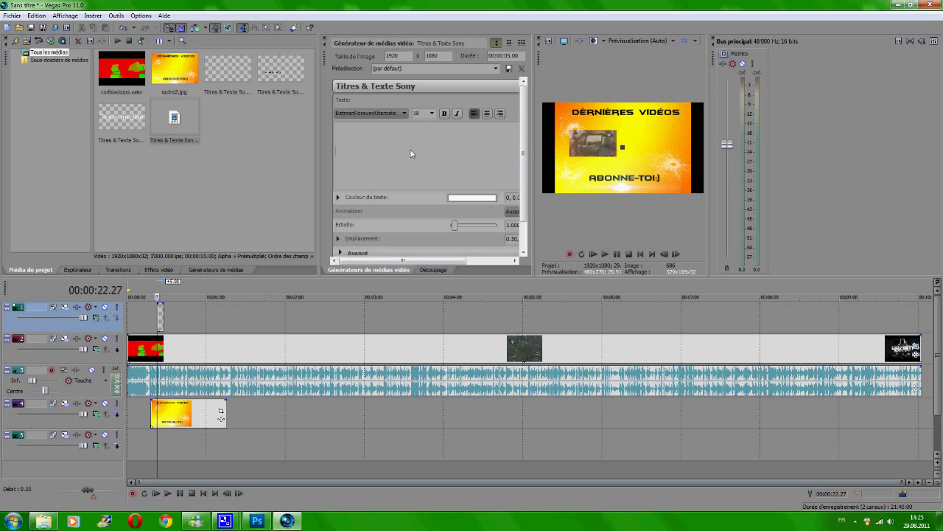
{"action": "type", "text": "BLACK OPS"}
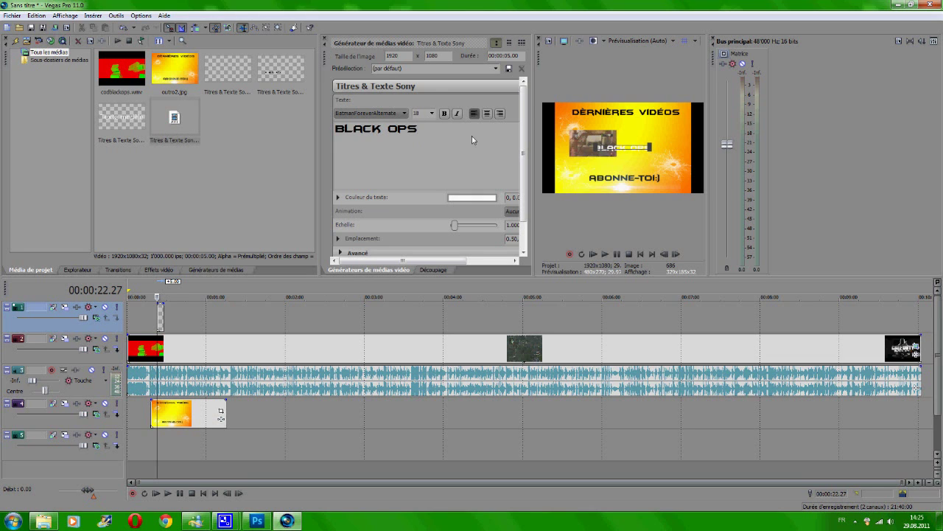
Change the "BLACK OPS" title's text colour to near-black (HSV 0, 0.11, 0.03)
{"action": "left_click", "coordinate": [455, 197]}
{"action": "left_click_drag", "start_coordinate": [404, 223], "coordinate": [415, 313]}
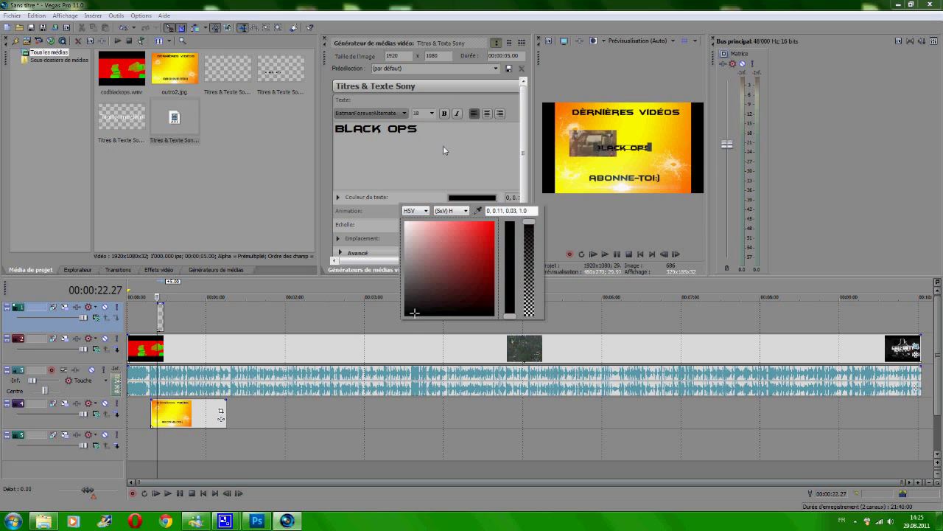
{"action": "left_click", "coordinate": [443, 146]}
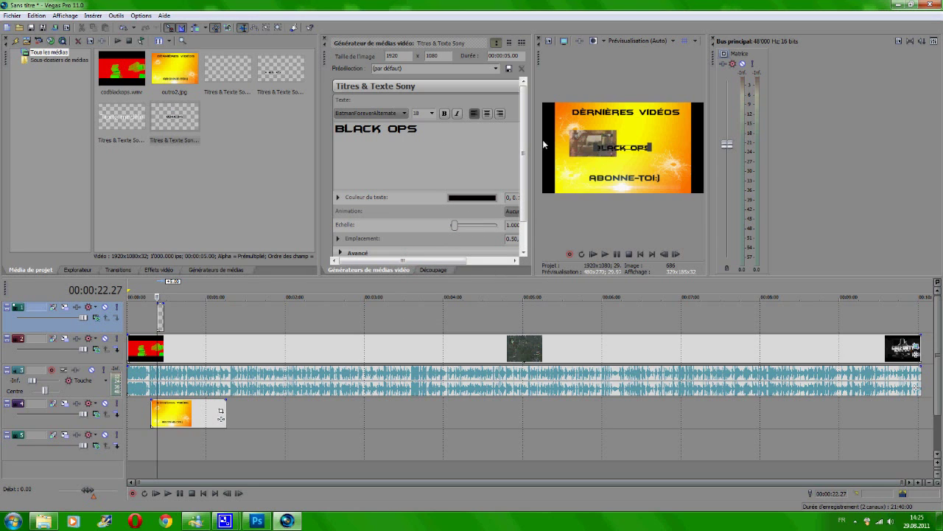
Place the "BLACK OPS" title directly beneath the gameplay inset and scale it down to the inset's width
{"action": "left_click_drag", "start_coordinate": [625, 151], "coordinate": [599, 168]}
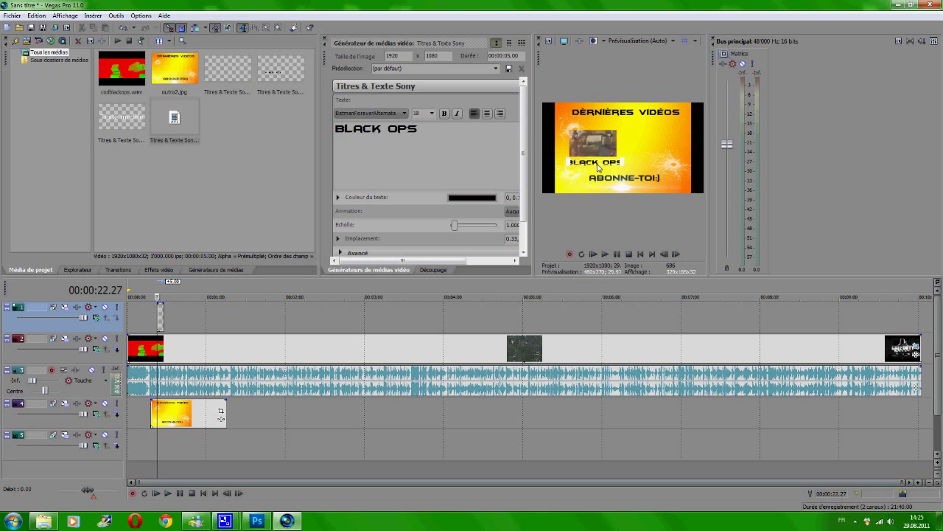
{"action": "left_click_drag", "start_coordinate": [620, 164], "coordinate": [599, 166]}
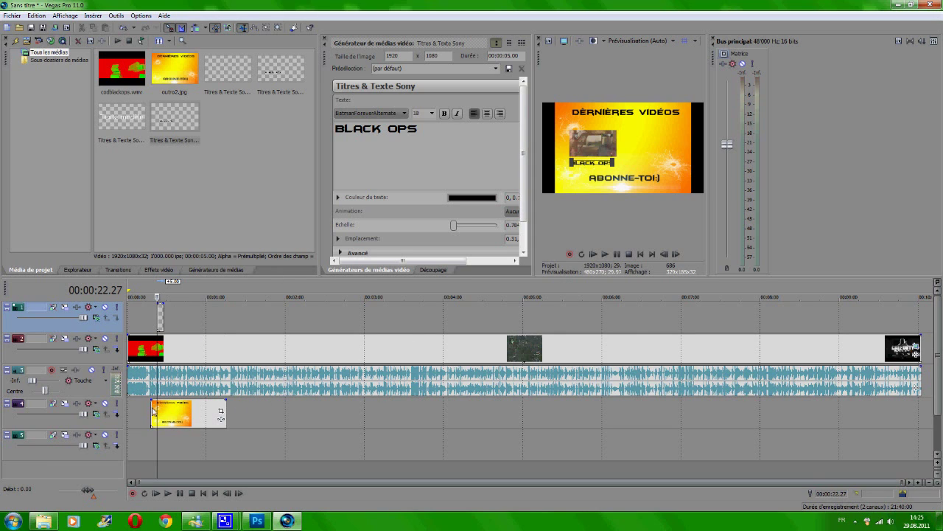
Play the timeline from 00:00:22.27 to preview the title over the outro, and pause it
{"action": "left_click", "coordinate": [155, 411]}
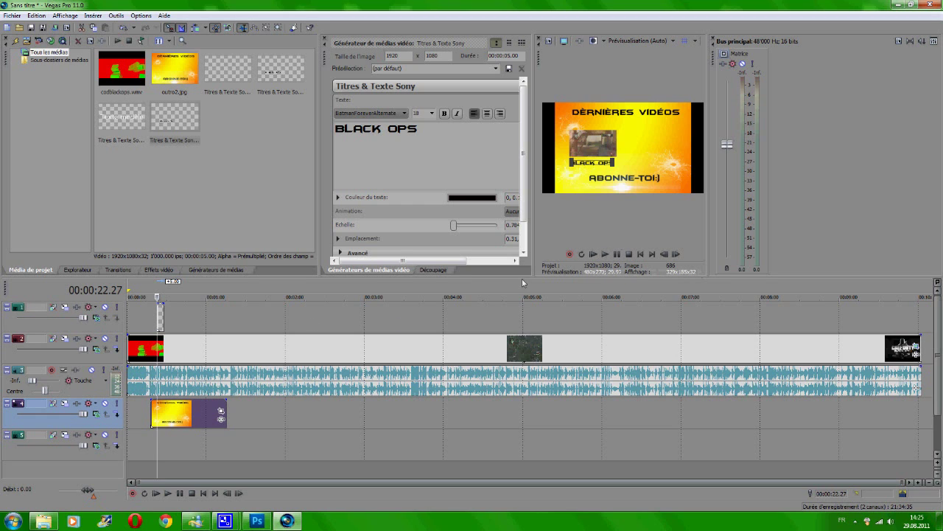
{"action": "left_click", "coordinate": [607, 254]}
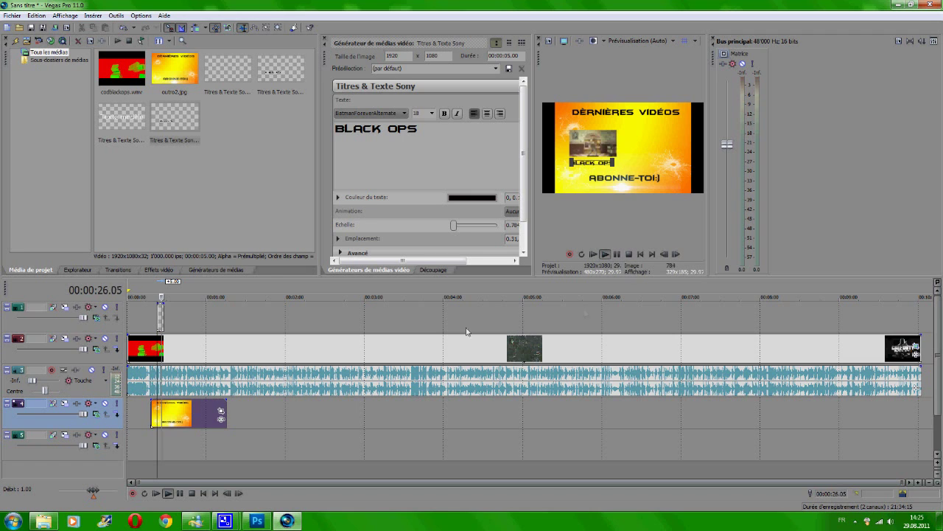
{"action": "left_click", "coordinate": [616, 254]}
Extend the title event's start back to the outro2 image's start at 00:00:17.27
{"action": "scroll", "coordinate": [230, 324], "scroll_direction": "up", "scroll_amount": 6}
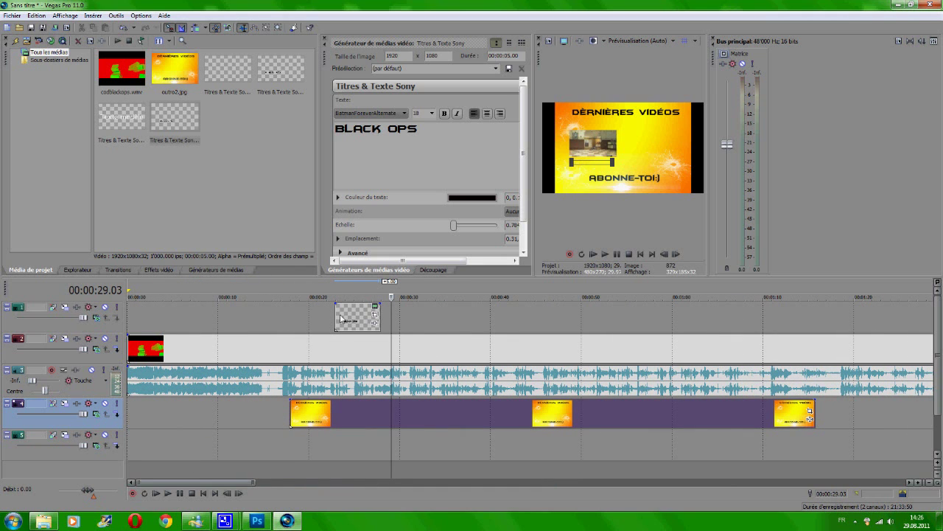
{"action": "left_click_drag", "start_coordinate": [337, 317], "coordinate": [289, 315]}
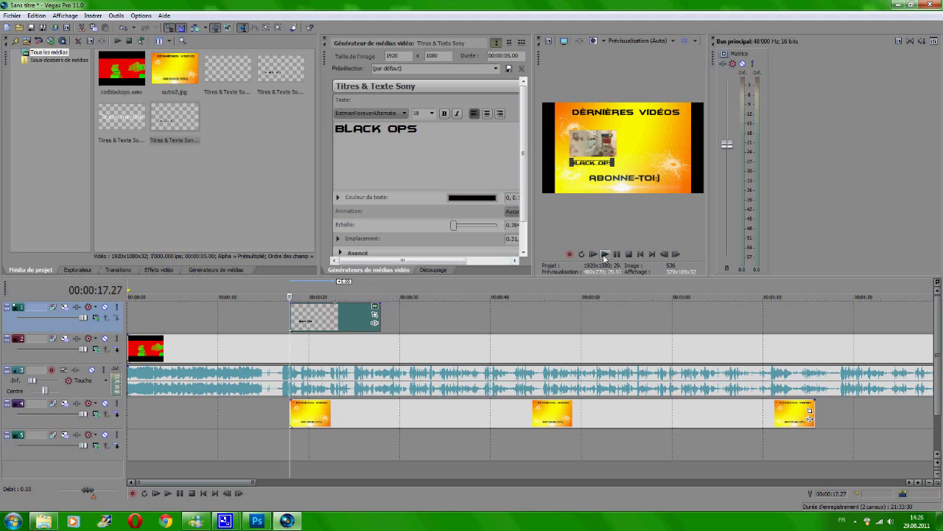
Play the timeline from 00:00:17.27 past the end of the title event, and pause it
{"action": "left_click", "coordinate": [604, 254]}
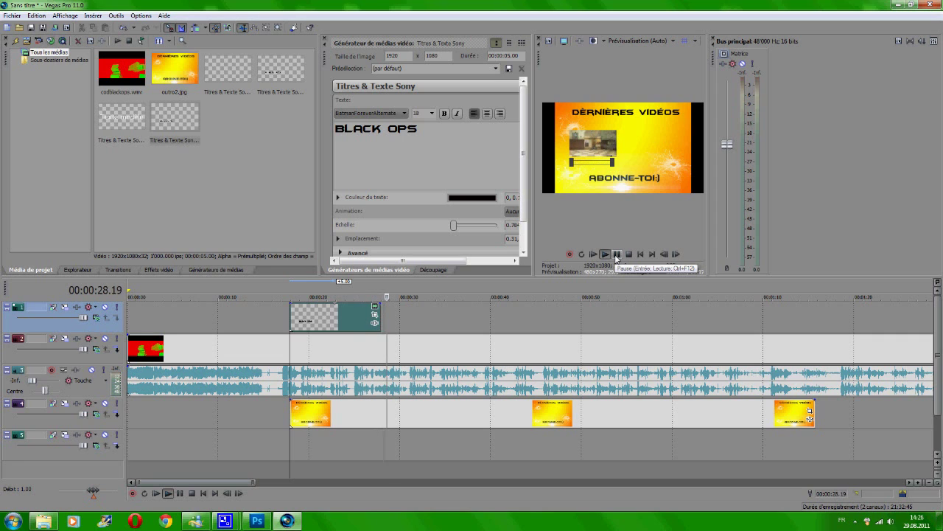
{"action": "left_click", "coordinate": [615, 255]}
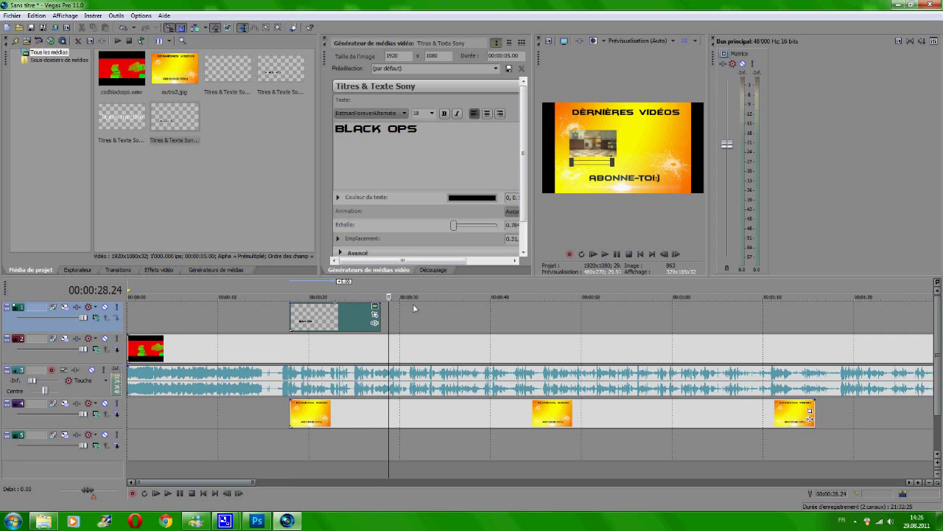
Set the loop region over the title event, from 00:00:17.27 to 00:00:27.27
{"action": "left_click_drag", "start_coordinate": [392, 296], "coordinate": [381, 299]}
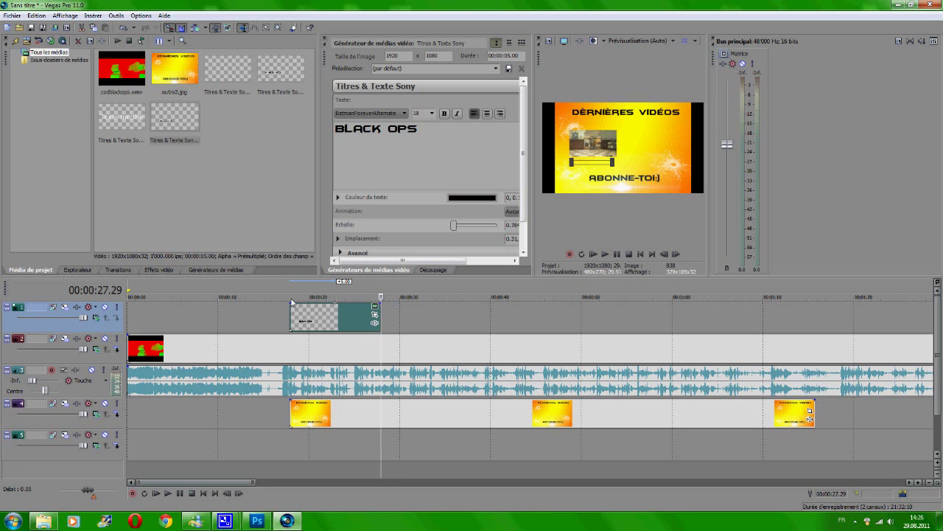
{"action": "left_click_drag", "start_coordinate": [292, 295], "coordinate": [379, 296]}
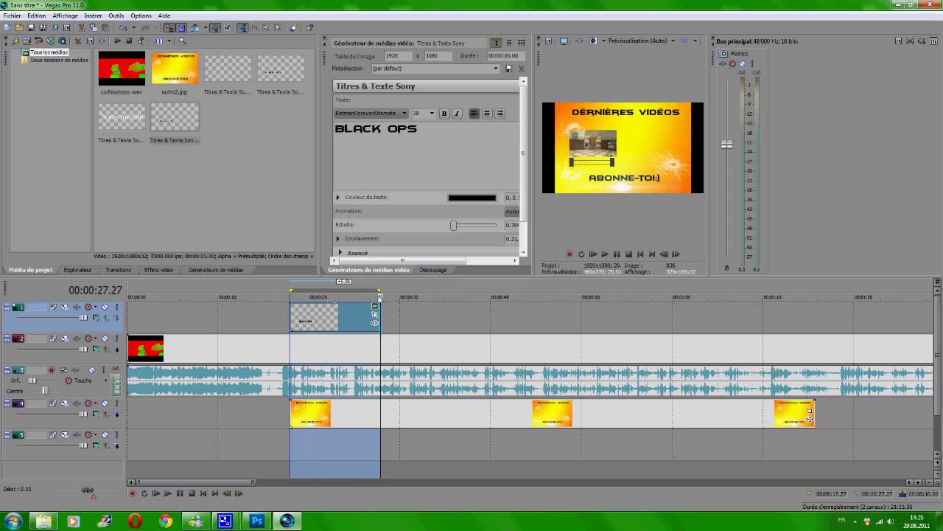
{"action": "left_click", "coordinate": [346, 322]}
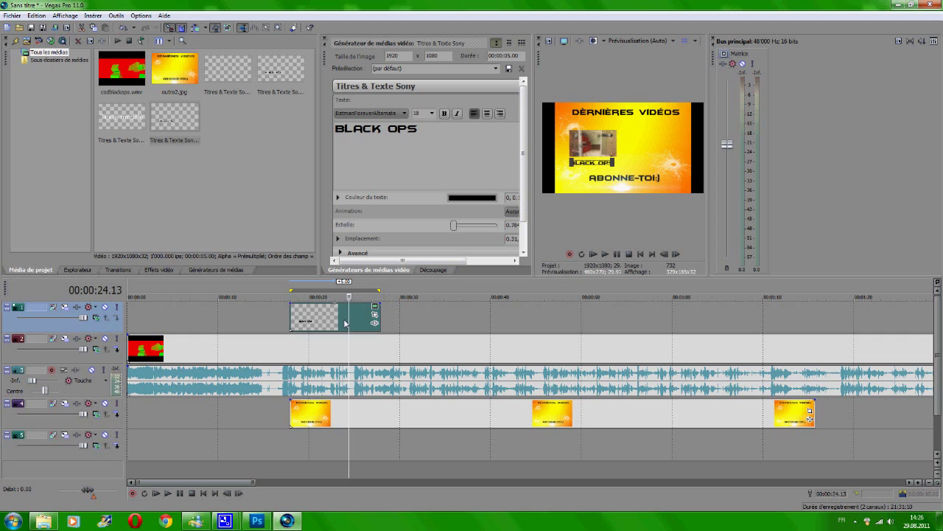
{"action": "left_click", "coordinate": [359, 322]}
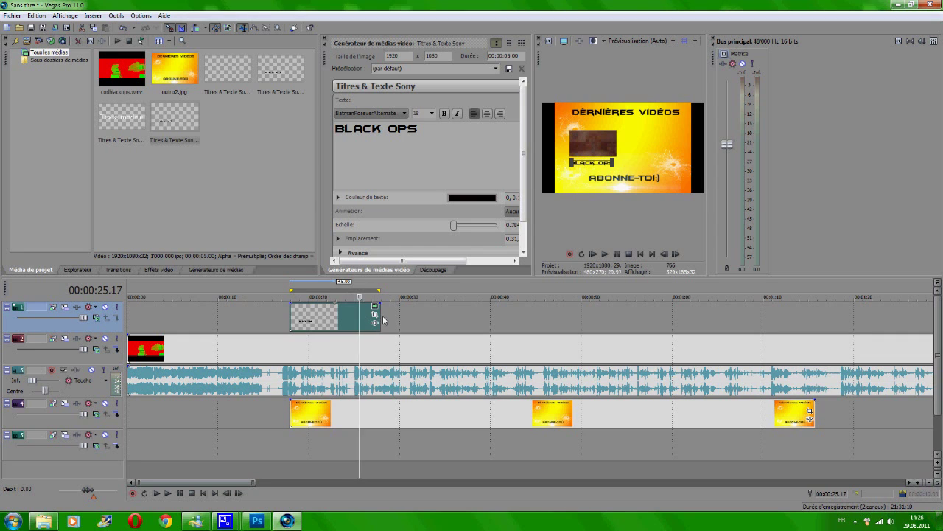
{"action": "left_click", "coordinate": [375, 345]}
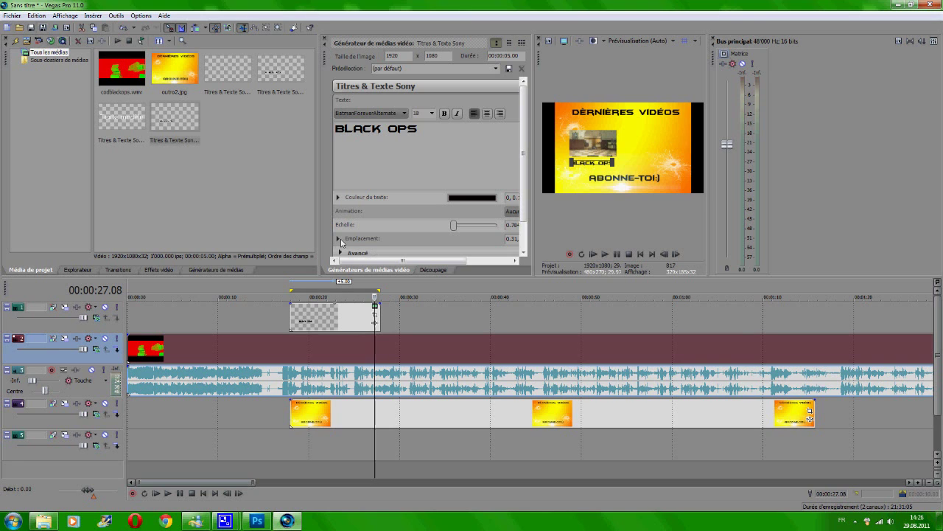
Render only the loop region to the Desktop as "outro blackops" in Windows Media Video V11 format, 3 Mbits/s
{"action": "left_click", "coordinate": [11, 15]}
{"action": "left_click", "coordinate": [51, 87]}
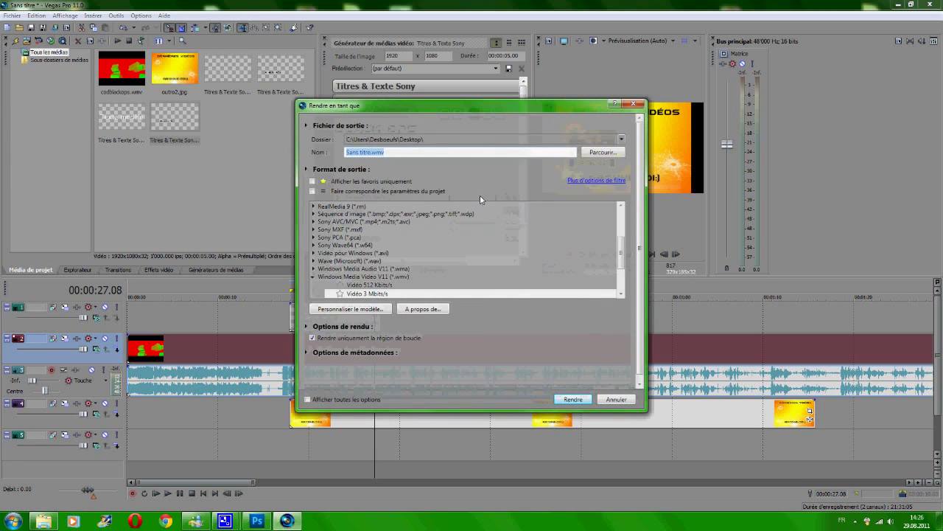
{"action": "key", "text": "BackSpace"}
{"action": "type", "text": "outro blackops"}
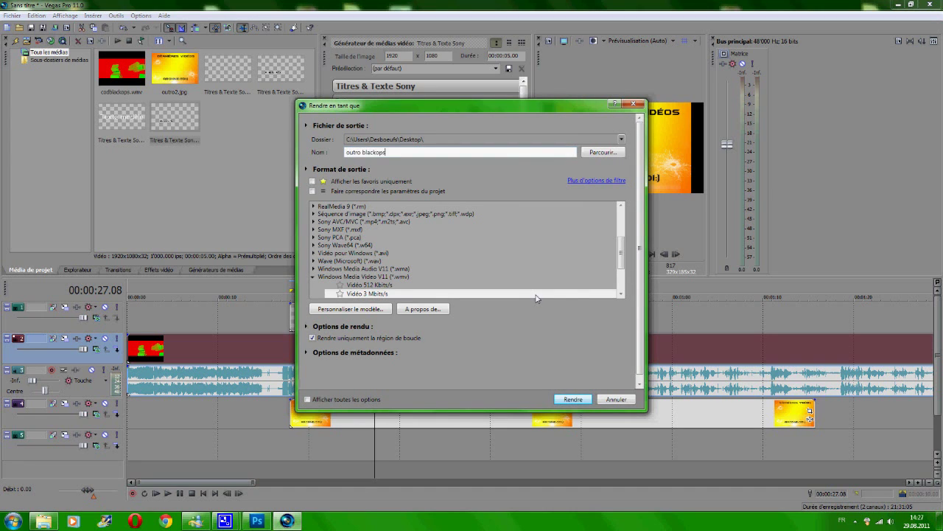
{"action": "left_click", "coordinate": [569, 399]}
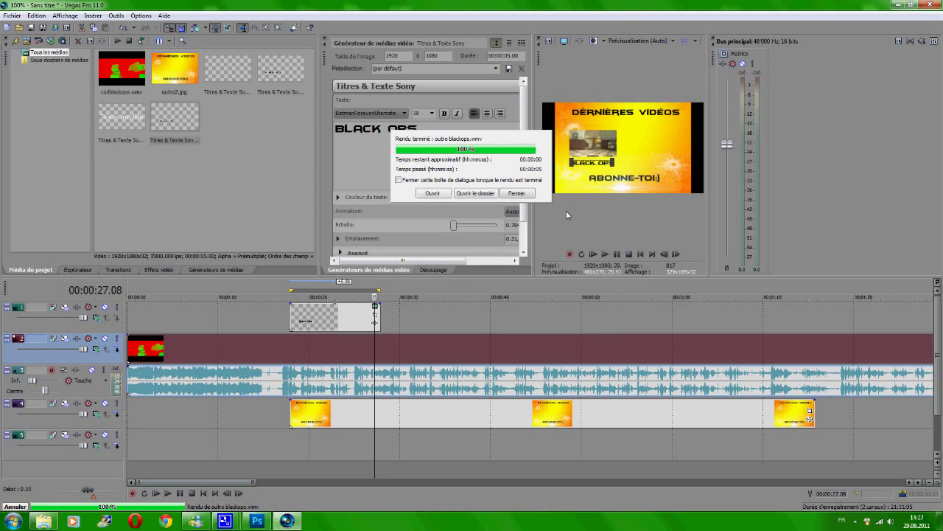
Show the desktop and move the rendered outro blackops video to the empty area above the wallpaper text
{"action": "left_click", "coordinate": [898, 5]}
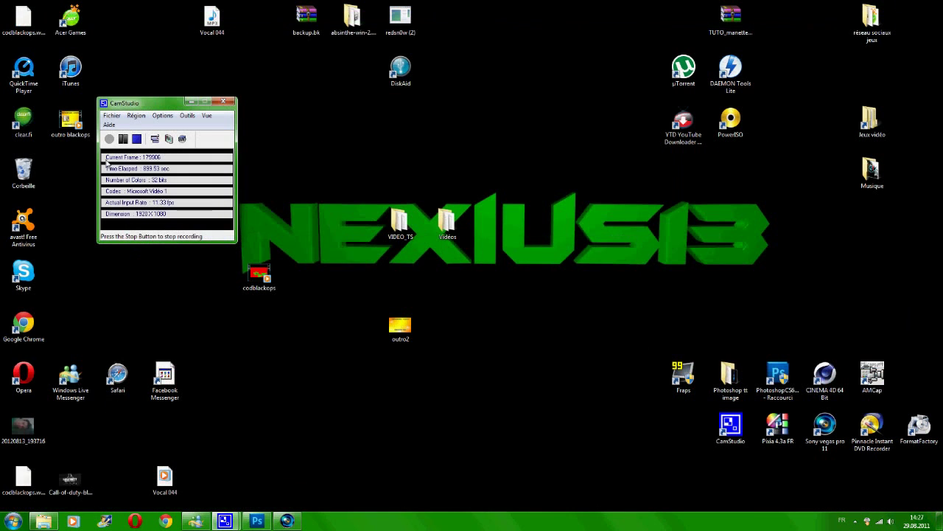
{"action": "left_click", "coordinate": [81, 128]}
{"action": "left_click_drag", "start_coordinate": [81, 129], "coordinate": [538, 201]}
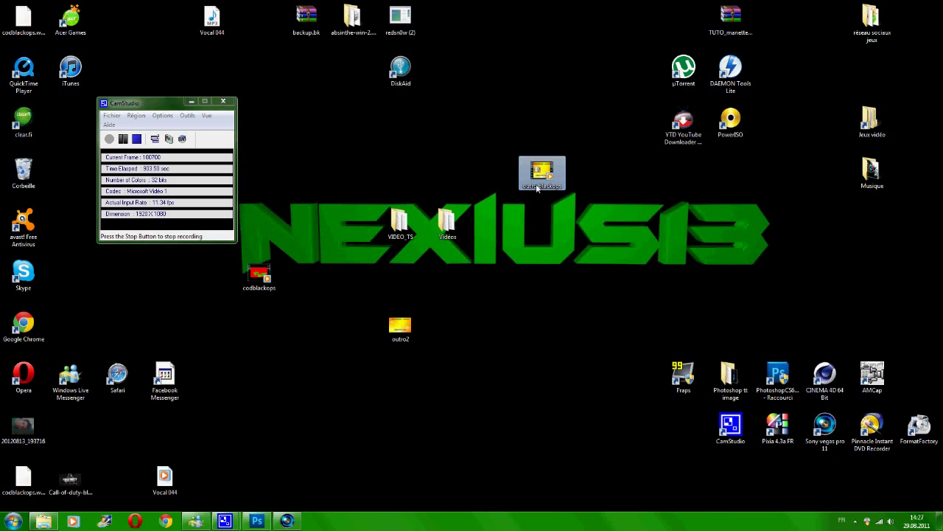
Play the outro blackops video in a maximized player, replay it from the start, and return to the desktop
{"action": "double_click", "coordinate": [539, 182]}
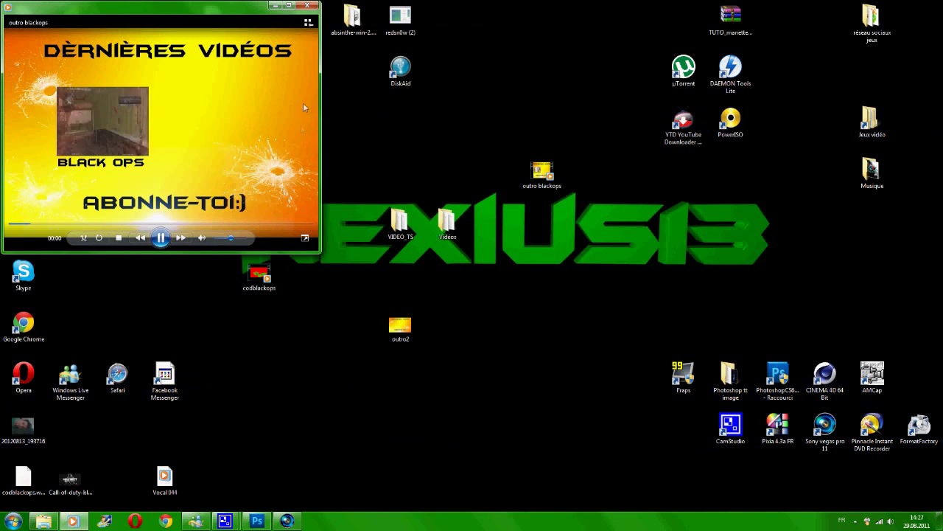
{"action": "left_click", "coordinate": [290, 5]}
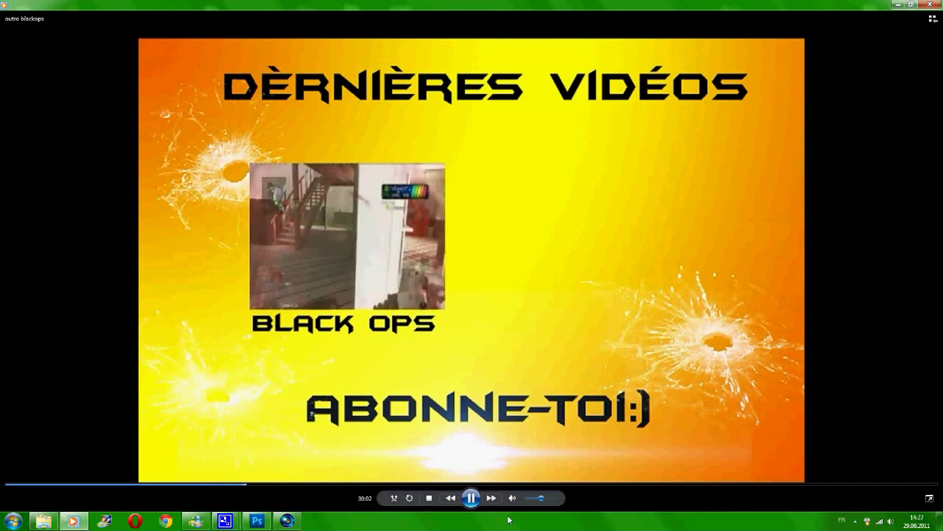
{"action": "left_click", "coordinate": [472, 498]}
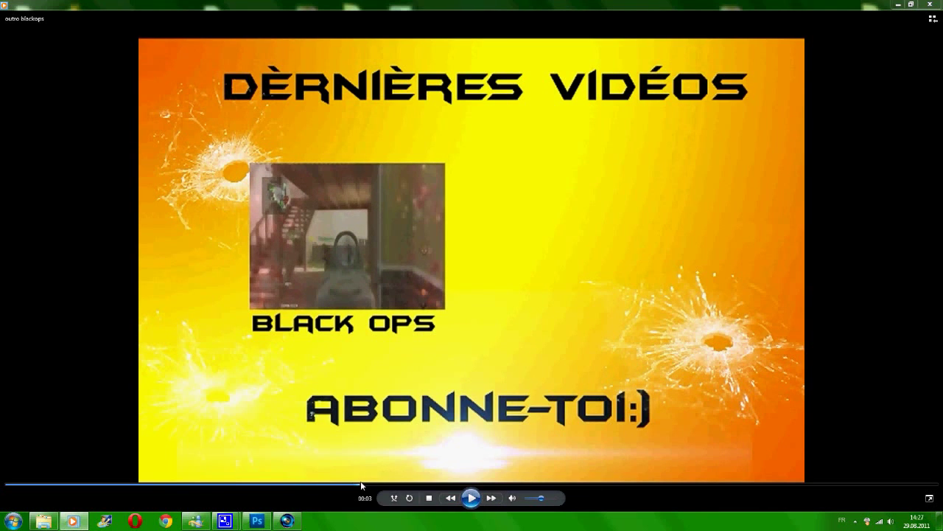
{"action": "left_click", "coordinate": [7, 485]}
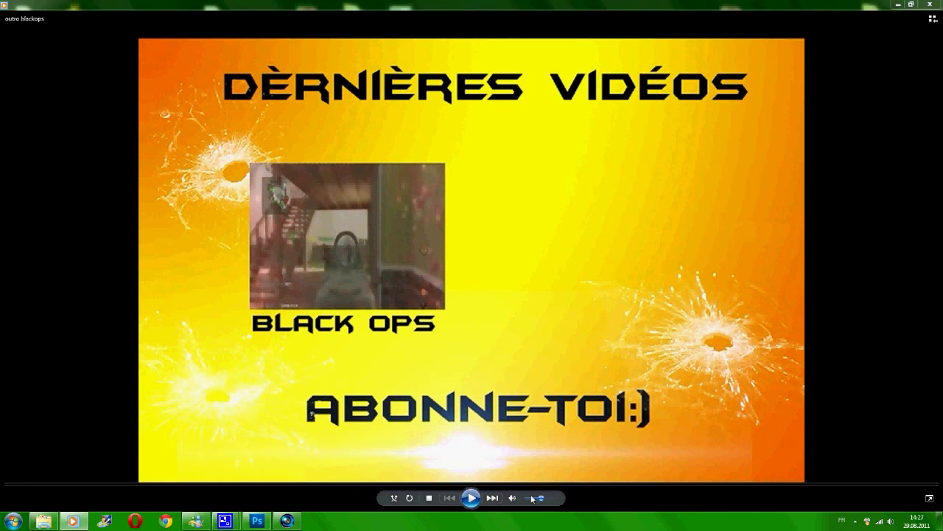
{"action": "left_click", "coordinate": [472, 498]}
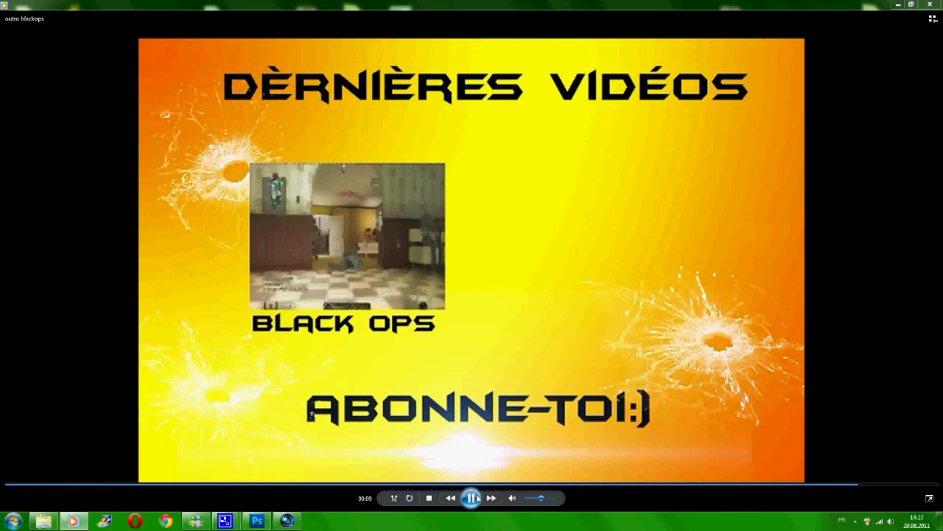
{"action": "key", "text": "super+d"}
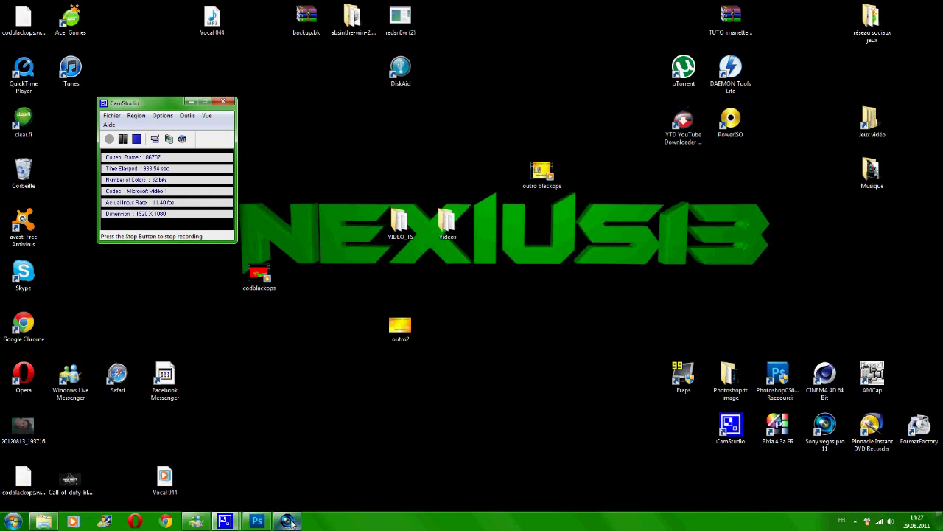
Switch back to Vegas Pro and close the finished render dialog
{"action": "mouse_move", "coordinate": [291, 522]}
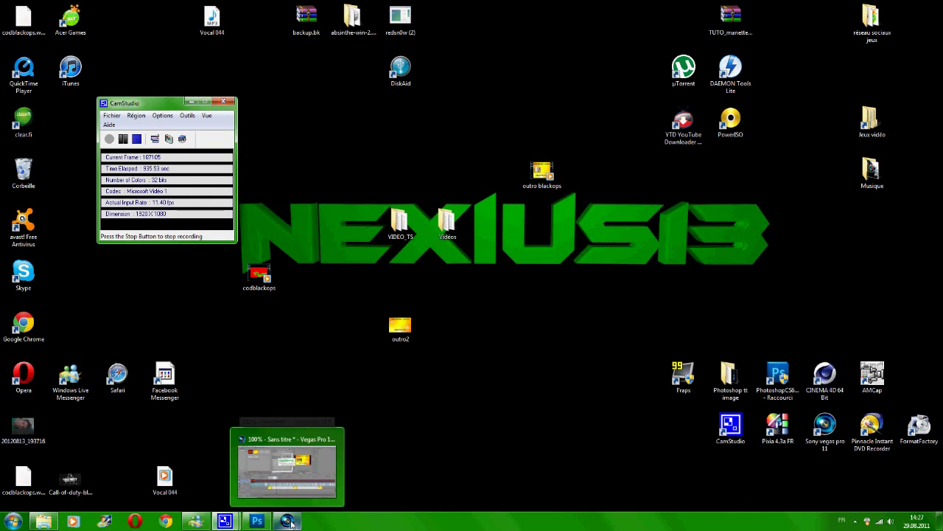
{"action": "left_click", "coordinate": [292, 522]}
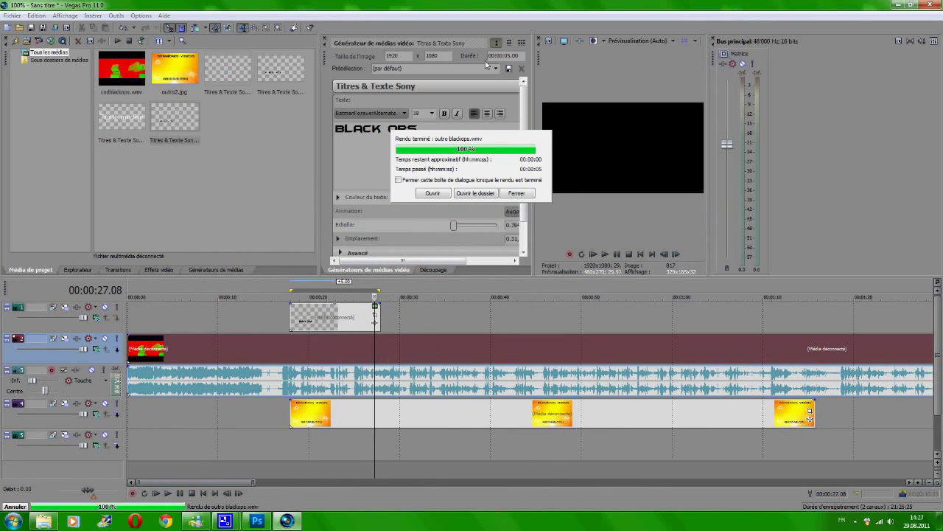
{"action": "left_click", "coordinate": [517, 192]}
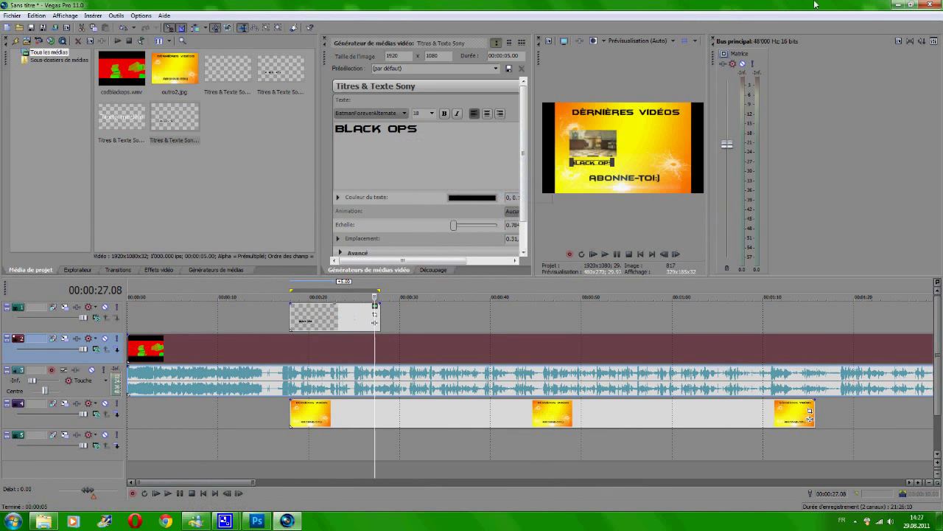
Reduce the editor to a smaller floating window and position it so the surrounding desktop icons are reachable
{"action": "left_click", "coordinate": [911, 4]}
{"action": "left_click_drag", "start_coordinate": [816, 26], "coordinate": [572, 0]}
{"action": "left_click", "coordinate": [914, 6]}
{"action": "left_click_drag", "start_coordinate": [827, 26], "coordinate": [679, 33]}
Open the Musique folder from the desktop and search it for "my name"
{"action": "double_click", "coordinate": [871, 166]}
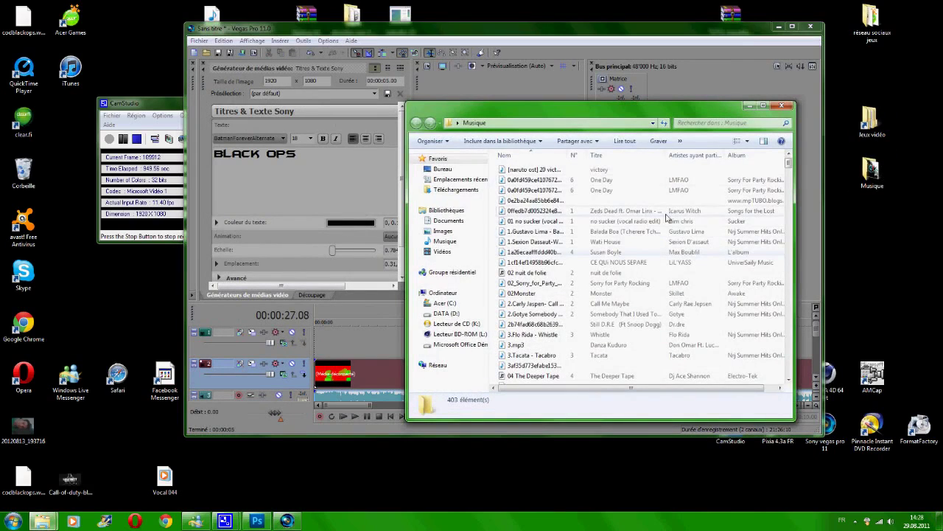
{"action": "scroll", "coordinate": [656, 280], "scroll_direction": "down", "scroll_amount": 18}
{"action": "scroll", "coordinate": [648, 348], "scroll_direction": "down", "scroll_amount": 15}
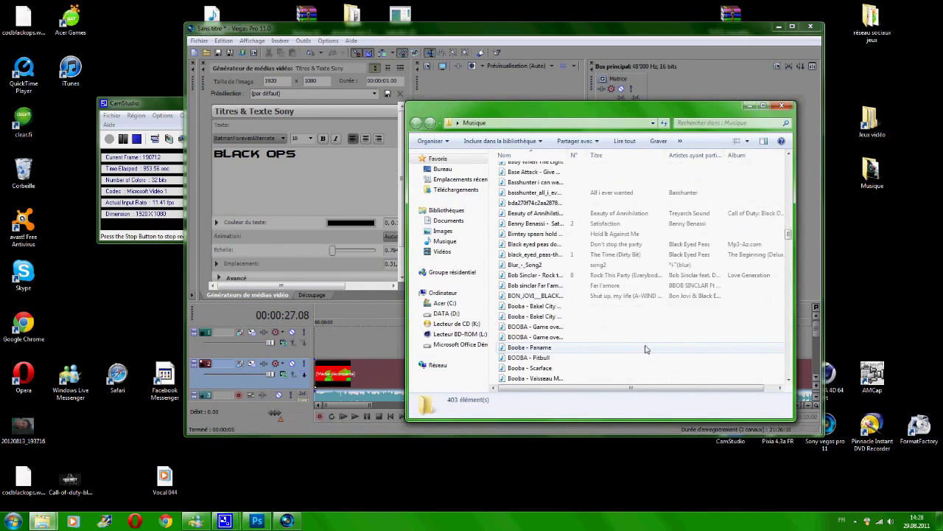
{"action": "scroll", "coordinate": [582, 280], "scroll_direction": "down", "scroll_amount": 10}
{"action": "scroll", "coordinate": [599, 314], "scroll_direction": "down", "scroll_amount": 10}
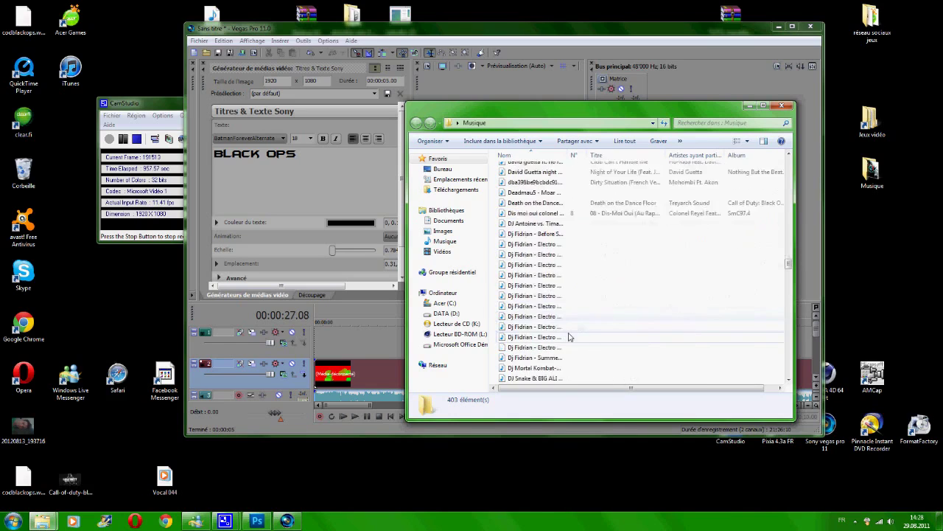
{"action": "left_click", "coordinate": [737, 123]}
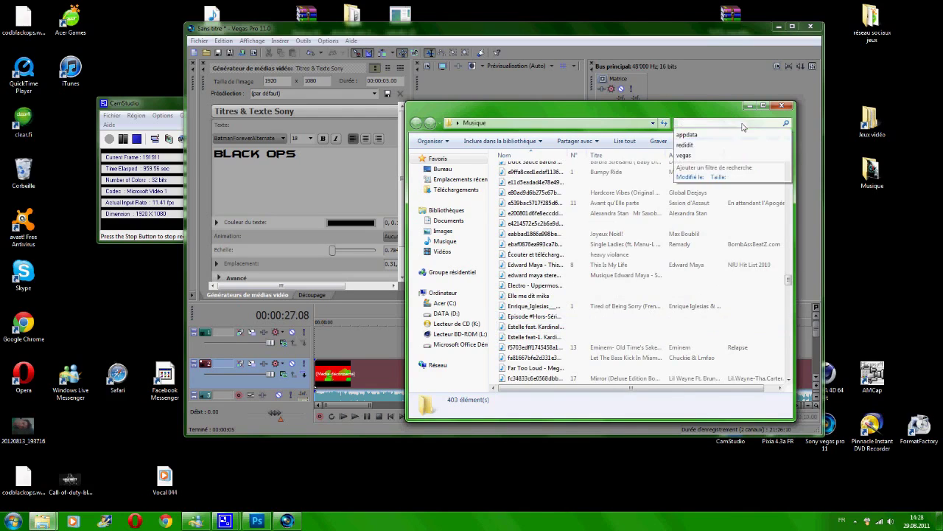
{"action": "type", "text": "my name"}
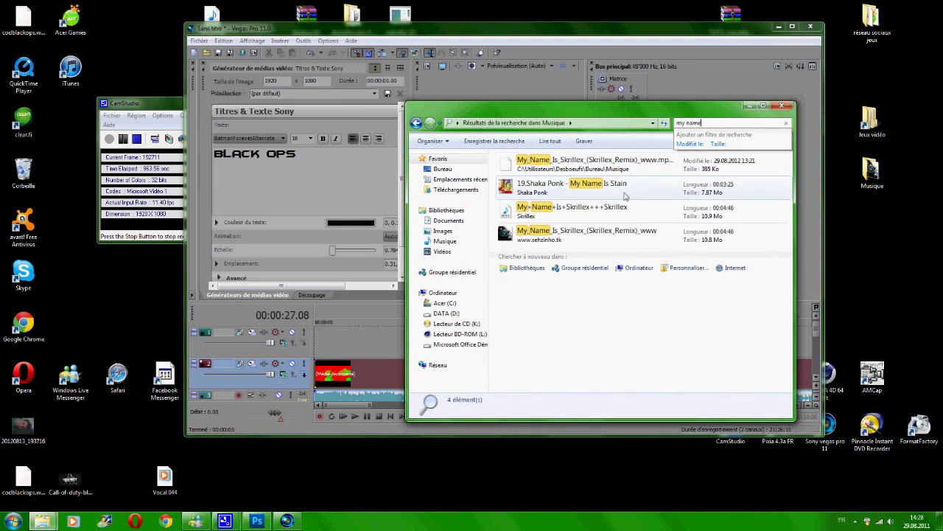
Move the My_Name_Is_Skrillex_(Skrillex_Remix)_www song from the search results onto the desktop, and close the folder window
{"action": "left_click", "coordinate": [626, 233]}
{"action": "left_click_drag", "start_coordinate": [627, 240], "coordinate": [370, 344]}
{"action": "left_click_drag", "start_coordinate": [358, 400], "coordinate": [368, 480]}
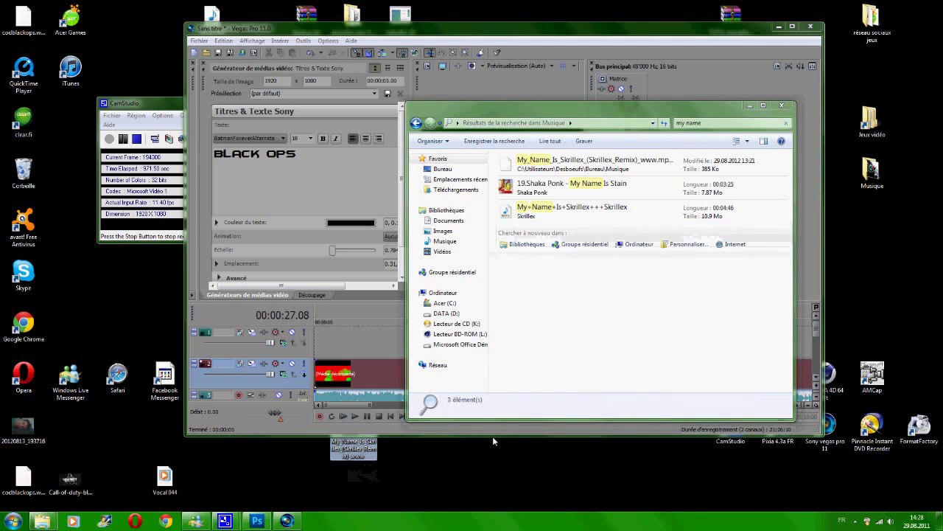
{"action": "left_click", "coordinate": [781, 105]}
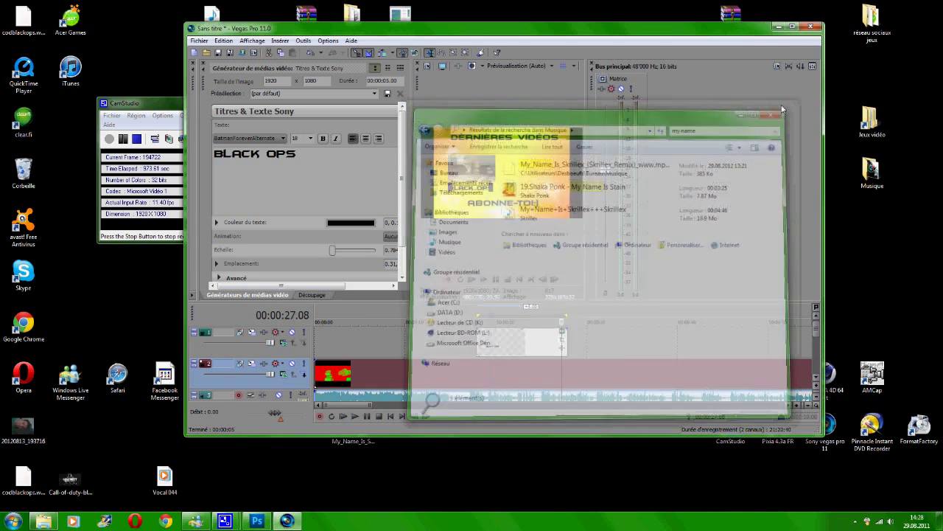
Add the My_Name_Is_Skrillex song from the desktop to a new audio track below the existing tracks, and maximize the editor
{"action": "left_click_drag", "start_coordinate": [814, 336], "coordinate": [826, 335]}
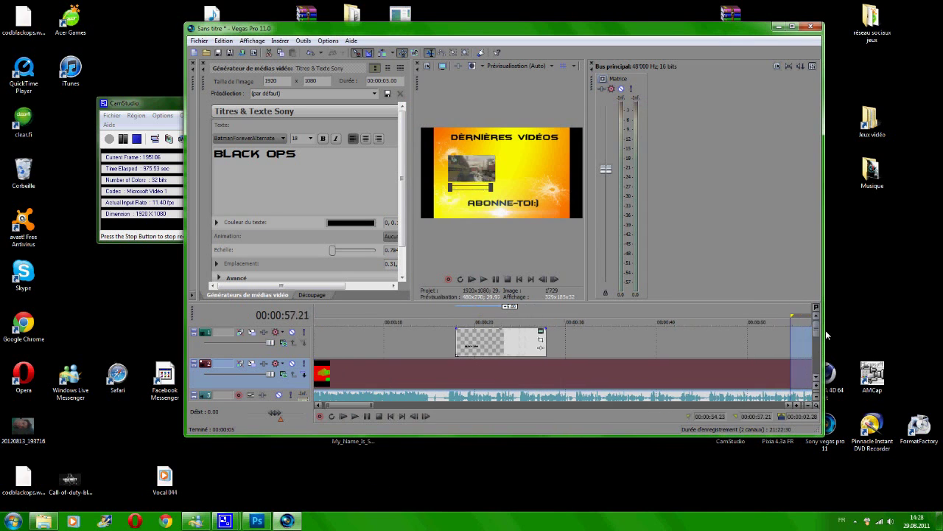
{"action": "scroll", "coordinate": [818, 336], "scroll_direction": "down", "scroll_amount": 3}
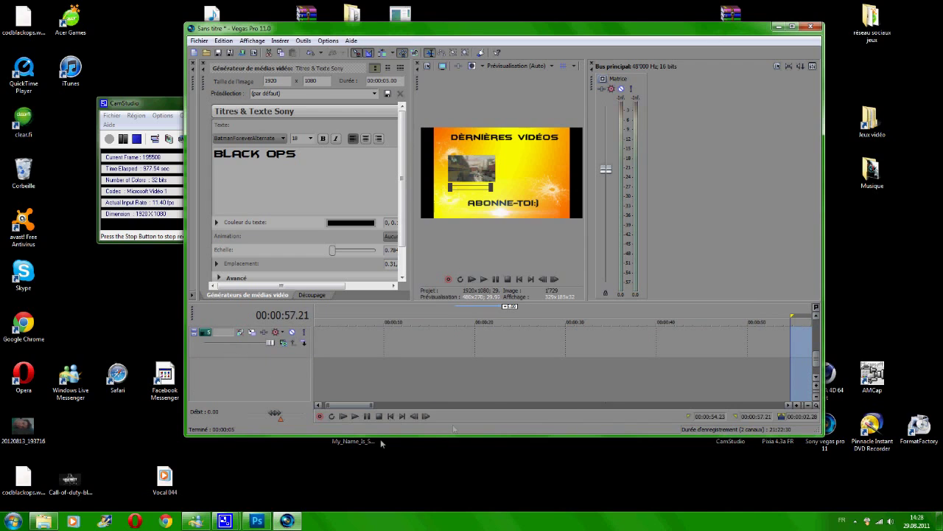
{"action": "left_click_drag", "start_coordinate": [573, 26], "coordinate": [575, 4]}
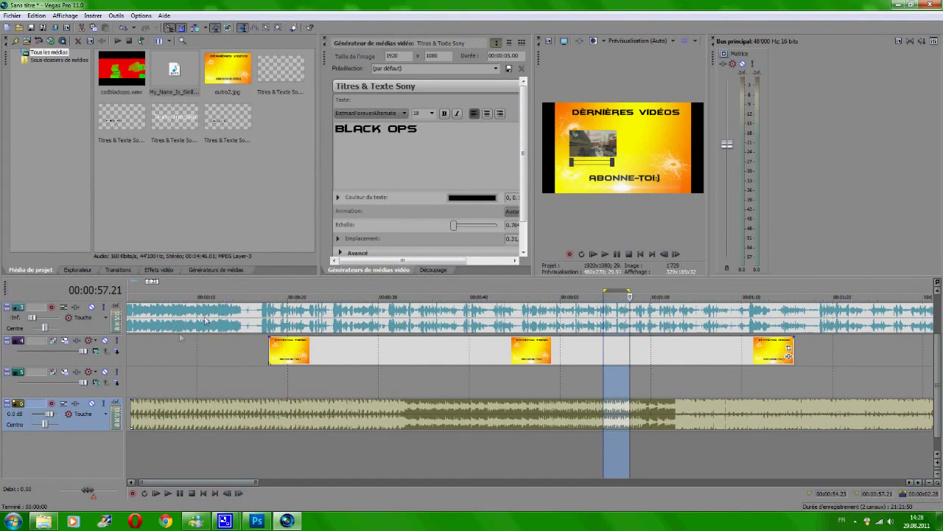
Play the timeline from 00:00:17.27 and raise the song track's volume to 4.4 dB
{"action": "left_click", "coordinate": [268, 415]}
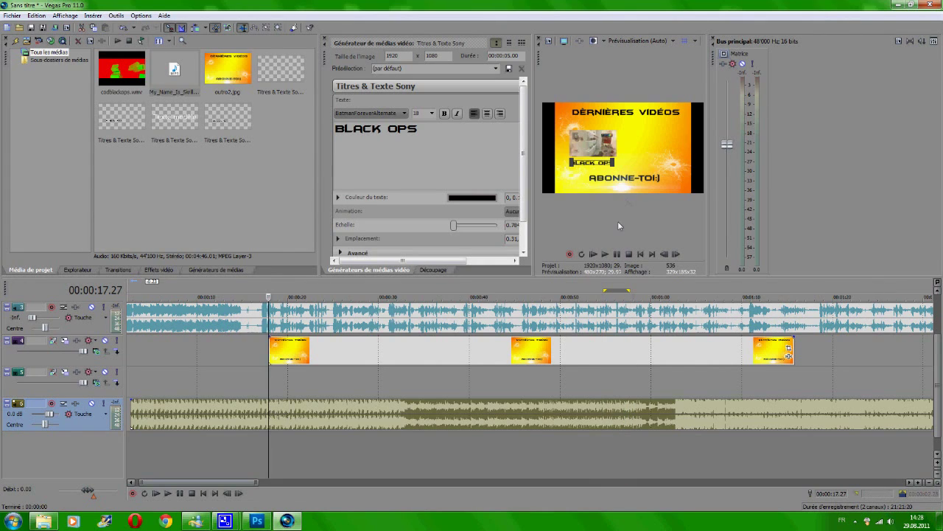
{"action": "key", "text": "space"}
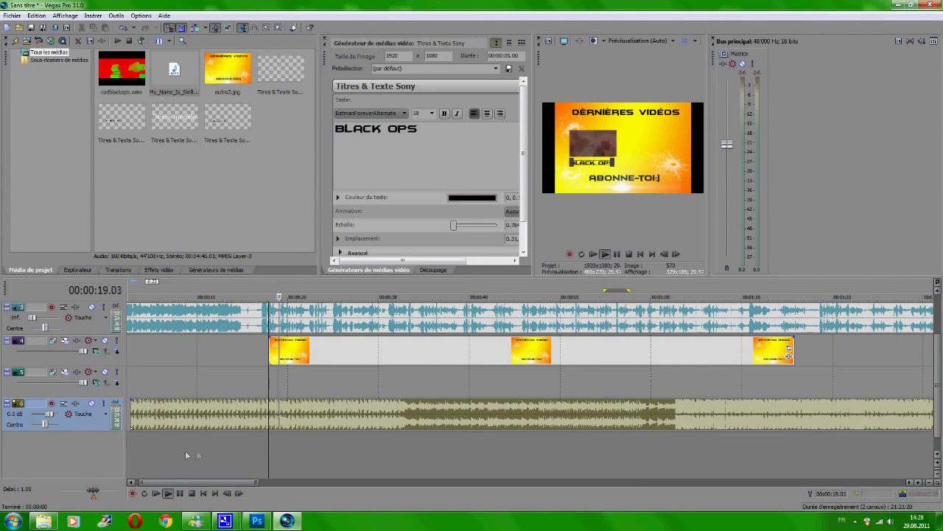
{"action": "left_click_drag", "start_coordinate": [49, 418], "coordinate": [56, 417]}
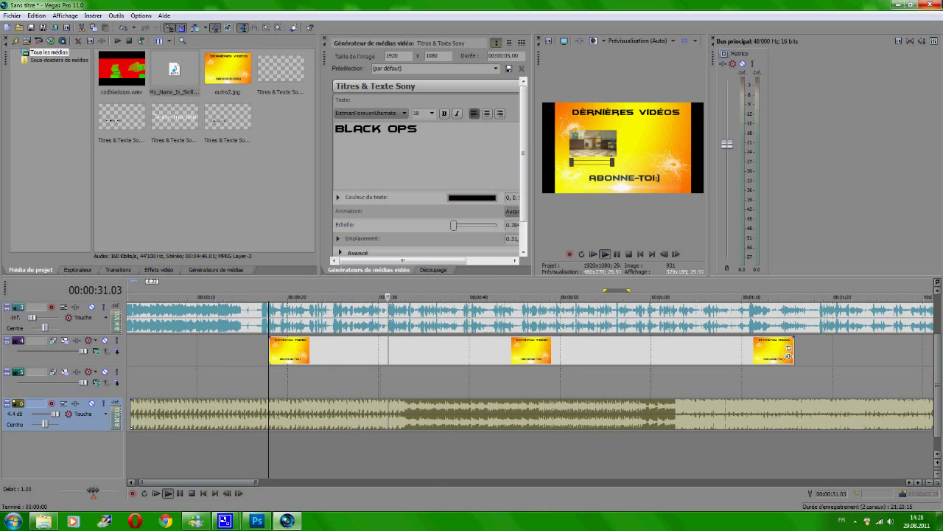
Close Vegas Pro and move the outro blackops video next to the outro2 image on the desktop
{"action": "left_click", "coordinate": [933, 4]}
{"action": "left_click", "coordinate": [501, 209]}
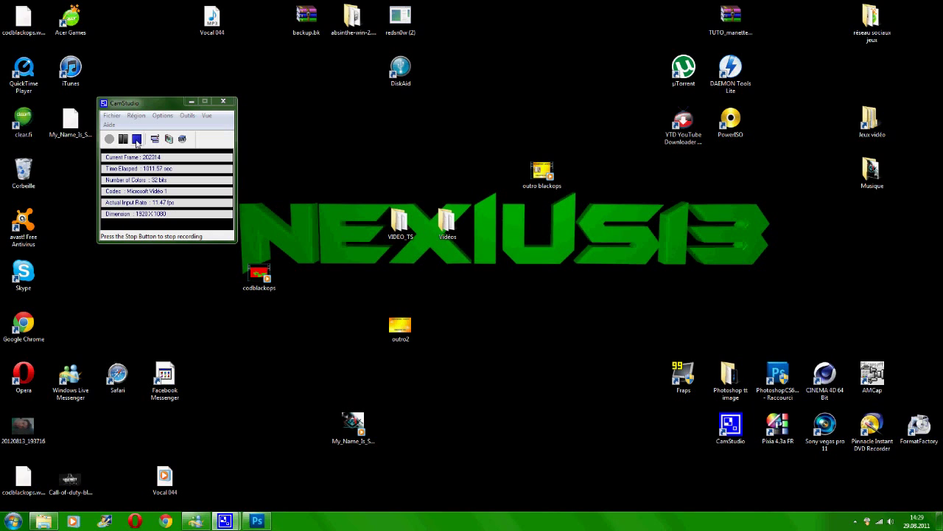
{"action": "left_click_drag", "start_coordinate": [547, 156], "coordinate": [500, 311]}
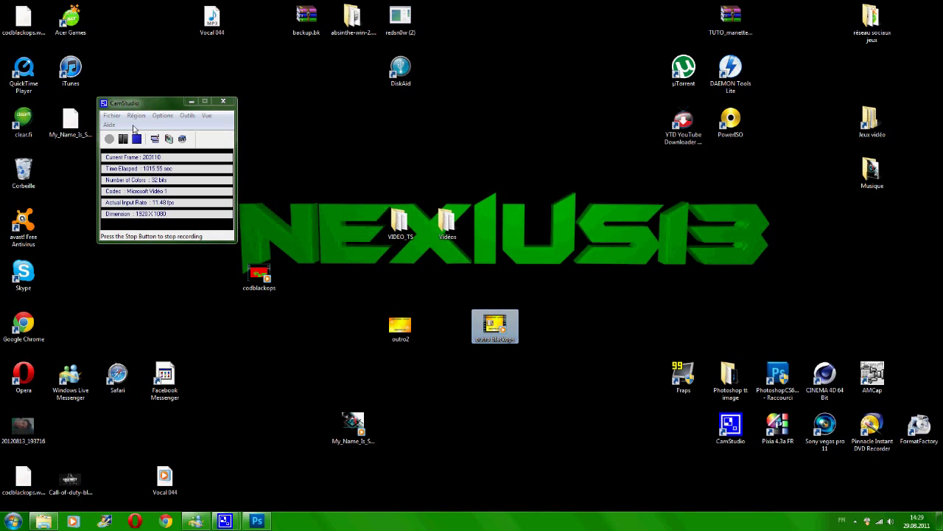